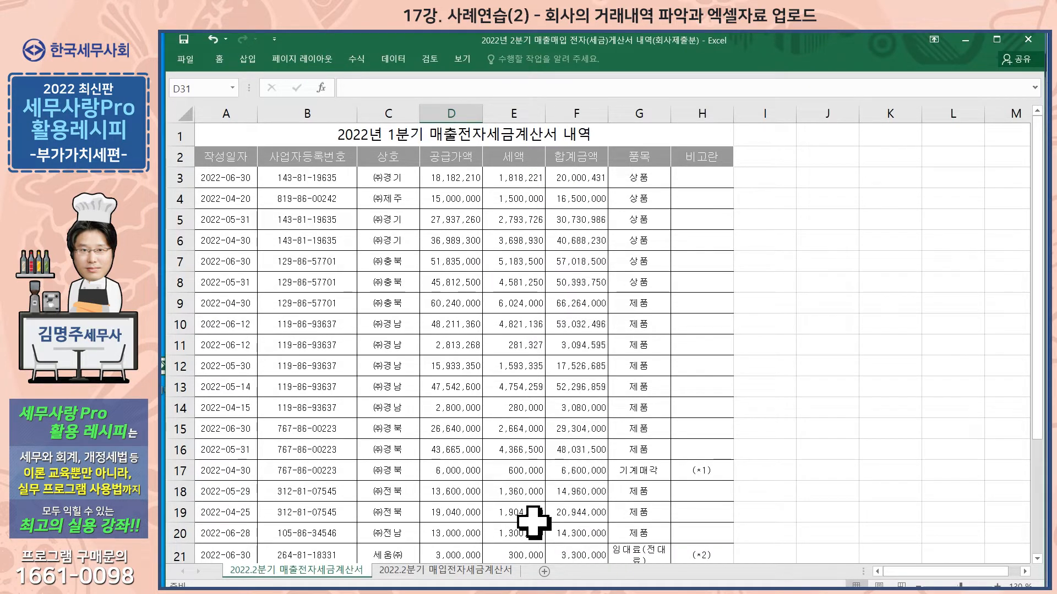
# Bring up the 2022년 2분기 매입세금계산서 upload workbook, and open the matching 매출세금계산서 upload workbook in a maximized window.
pyautogui.moveTo(633, 587)
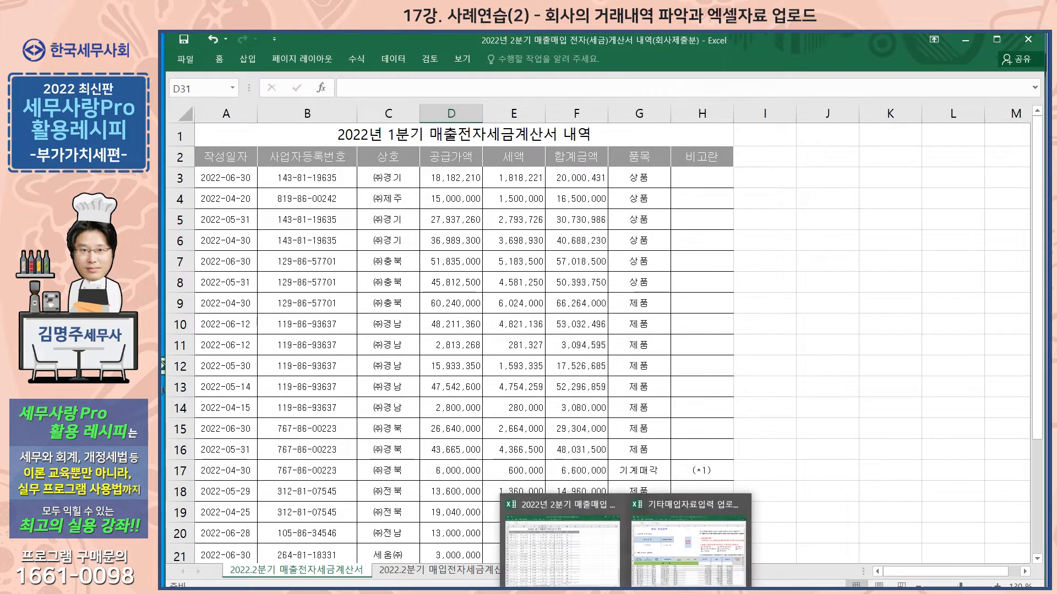
pyautogui.click(669, 567)
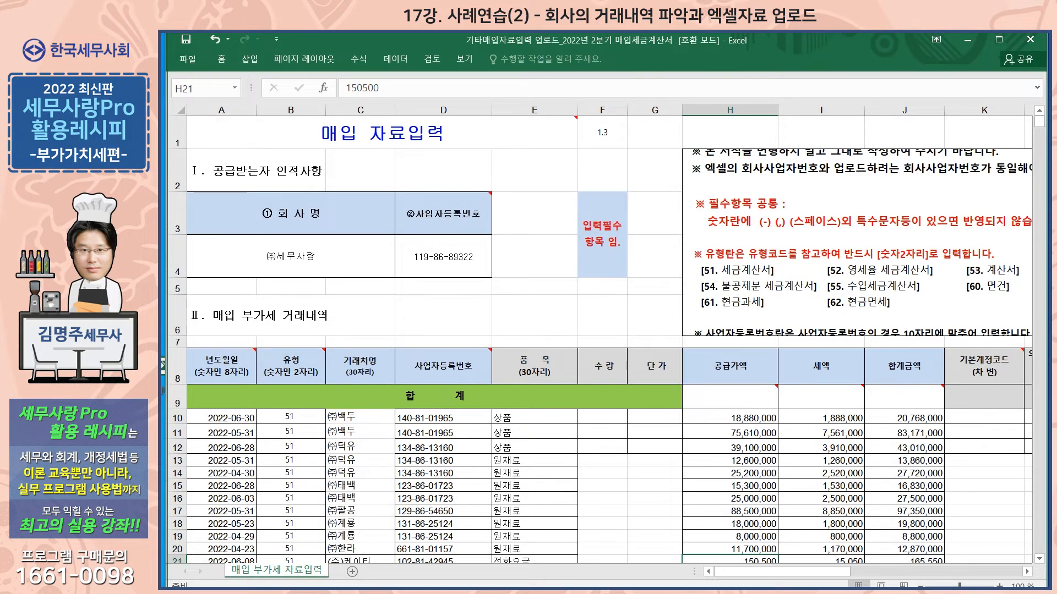
pyautogui.hotkey('alt', 'Tab')
pyautogui.doubleClick(569, 242)
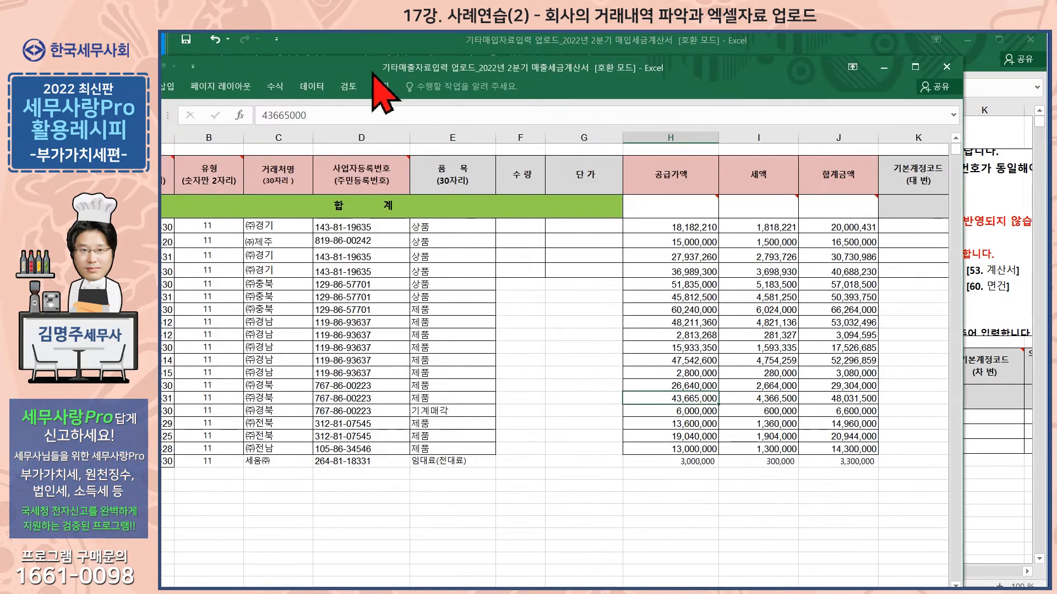
pyautogui.doubleClick(373, 73)
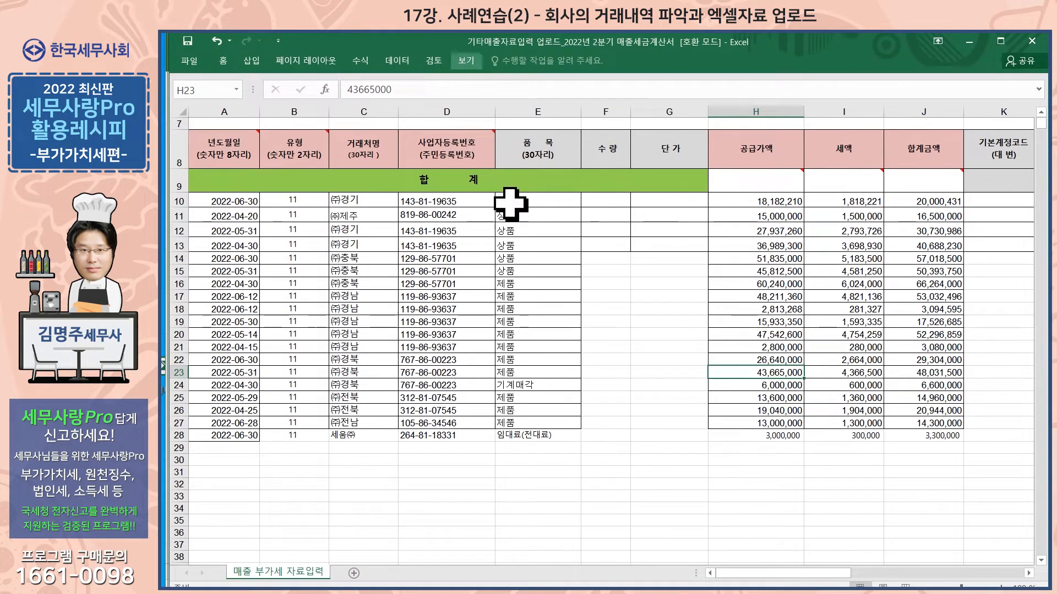
# Examine the 매출 자료입력 sheet's company details, entry instructions, type codes and the full list of sales transactions.
pyautogui.scroll(2, 567, 413)
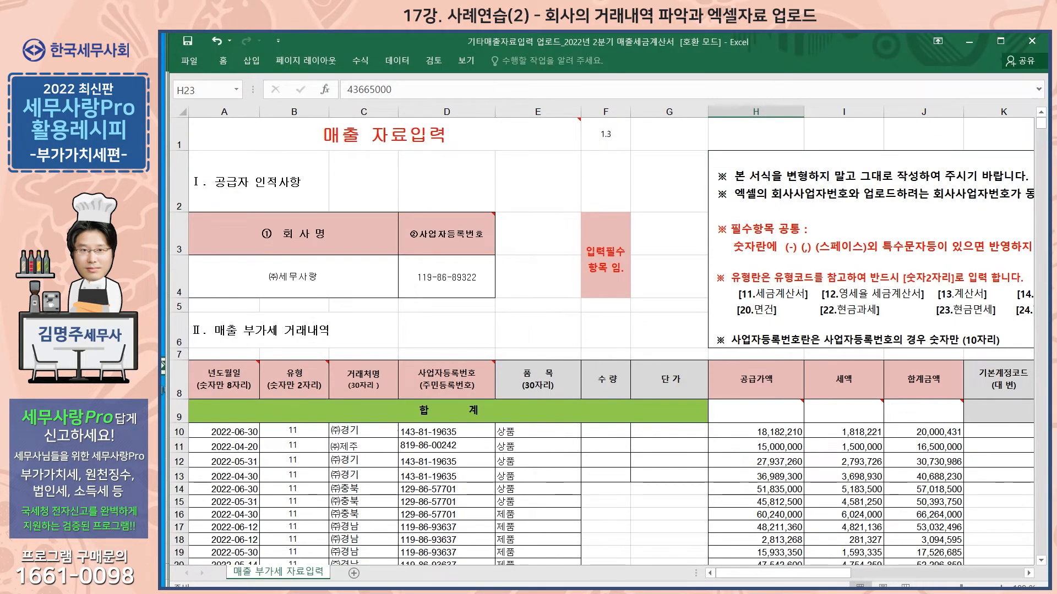
pyautogui.keyDown('ctrl'); pyautogui.scroll(2, 475, 294); pyautogui.keyUp('ctrl')
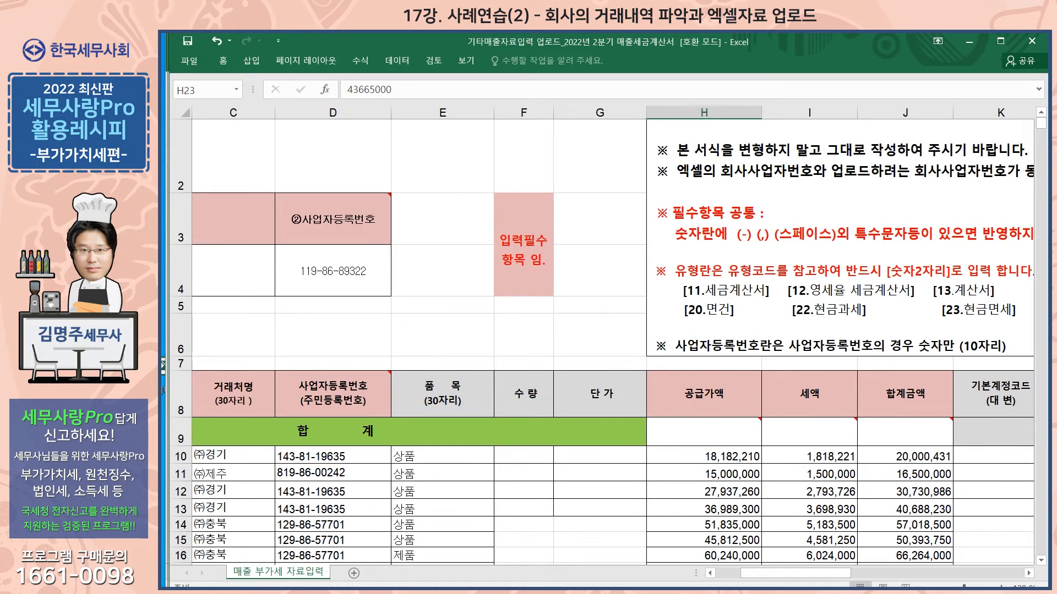
pyautogui.keyDown('ctrl'); pyautogui.scroll(-2, 567, 336); pyautogui.keyUp('ctrl')
pyautogui.scroll(-6, 415, 330)
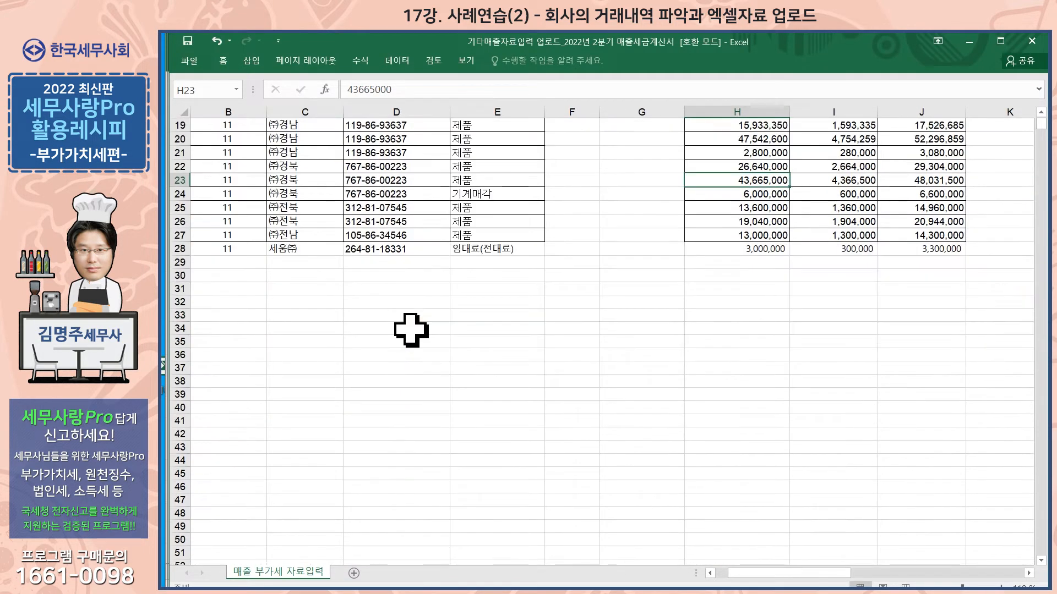
pyautogui.scroll(6, 411, 330)
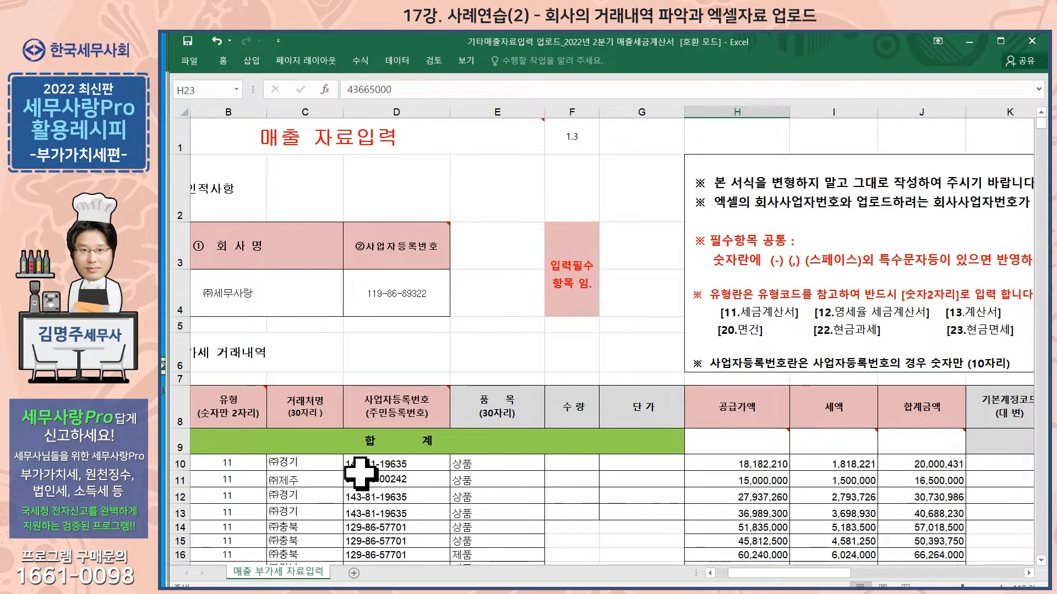
pyautogui.scroll(-2, 483, 431)
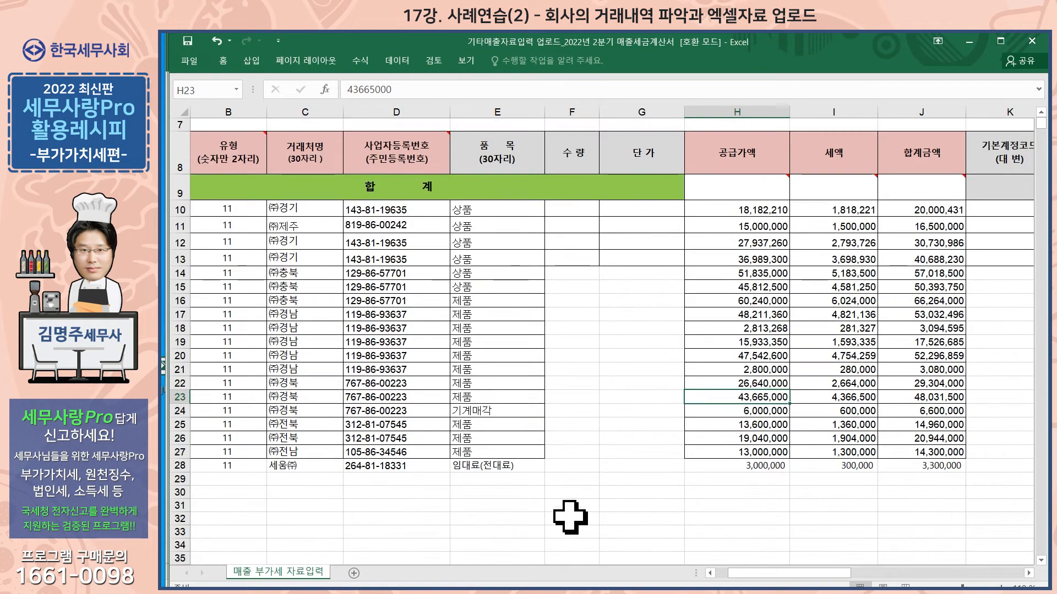
pyautogui.moveTo(746, 578)
pyautogui.mouseDown()
pyautogui.moveTo(909, 573)
pyautogui.moveTo(738, 573)
pyautogui.mouseUp()
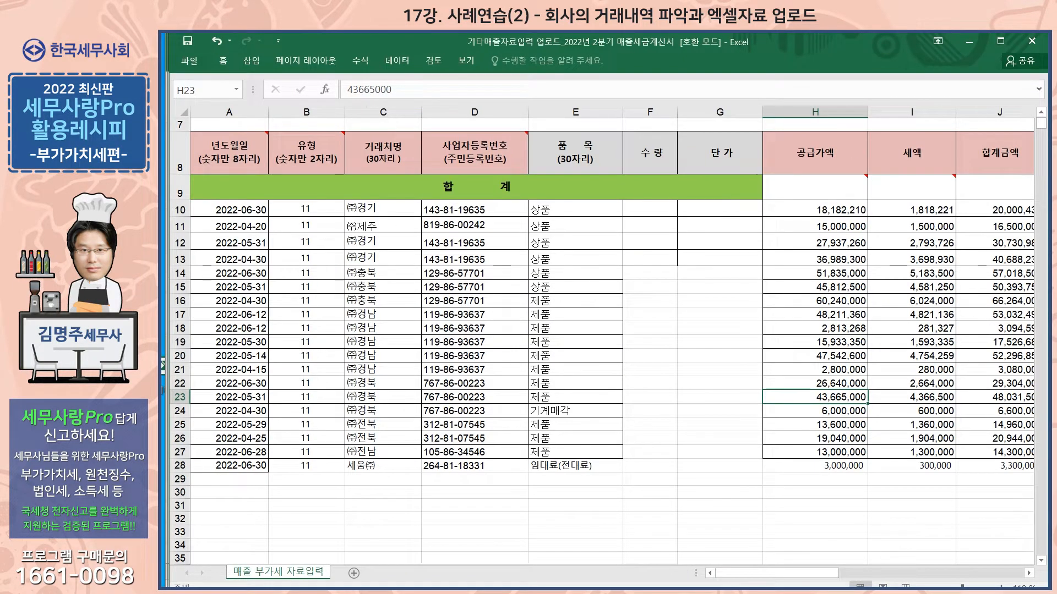
# Switch to 세무사랑Pro to view its accounting menu, and return to the Excel workbook 2022년 2분기 매출매입 전자(세금)계산서 내역.
pyautogui.moveTo(594, 587)
pyautogui.click(596, 577)
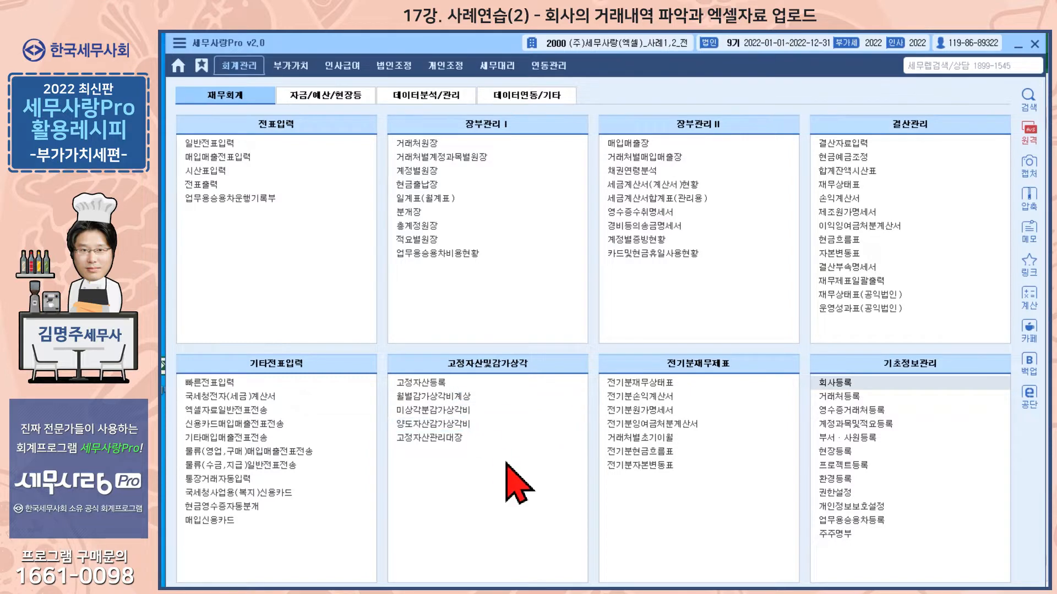
pyautogui.moveTo(626, 590)
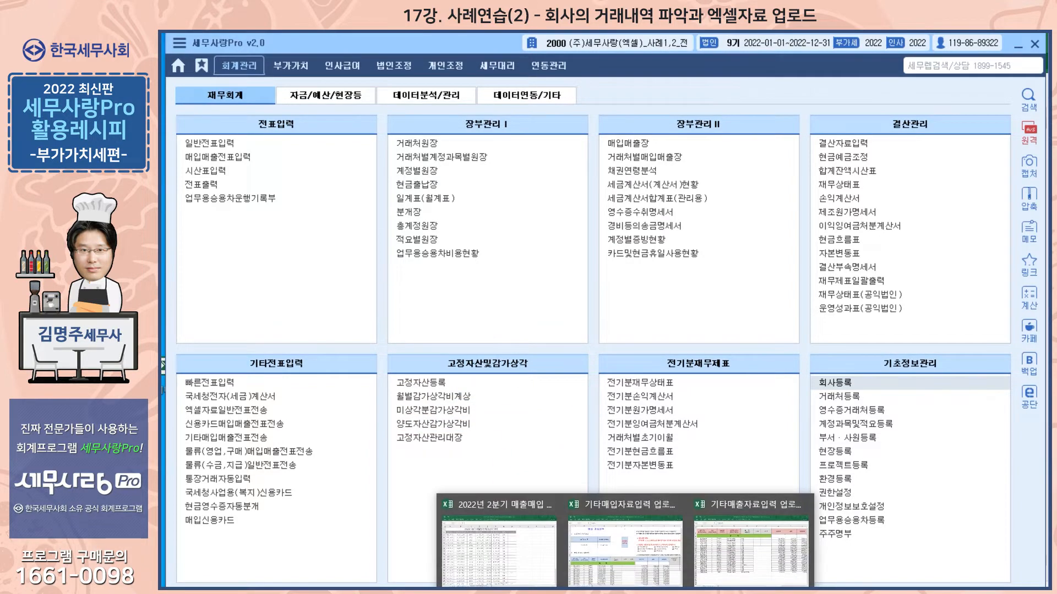
pyautogui.click(506, 564)
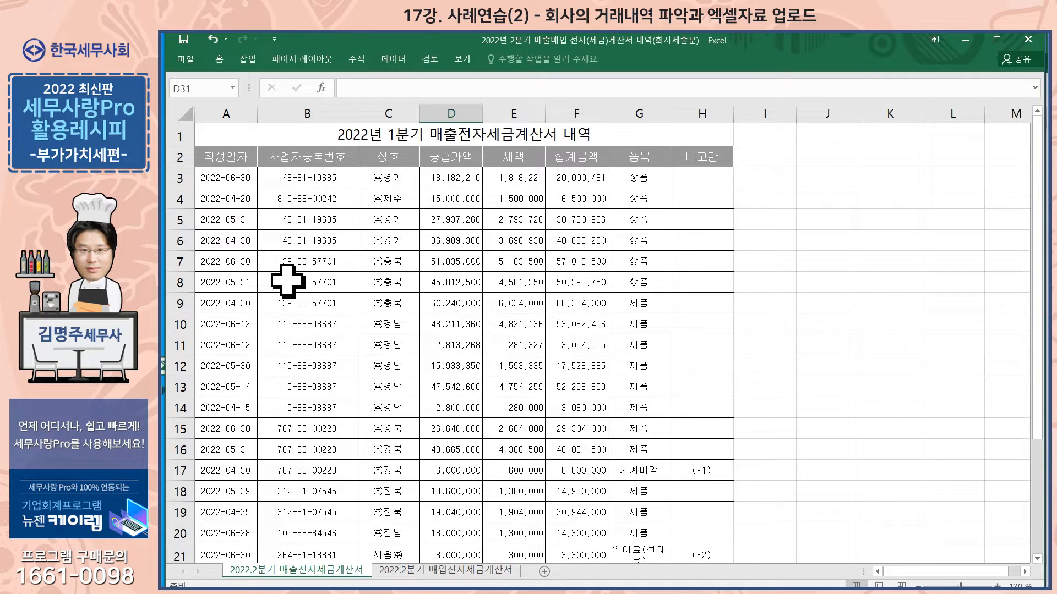
# Examine the 기계매각 transaction in row 17 of the sales tax invoice sheet, including its date, amounts, item and (*1) note.
pyautogui.scroll(-1, 297, 289)
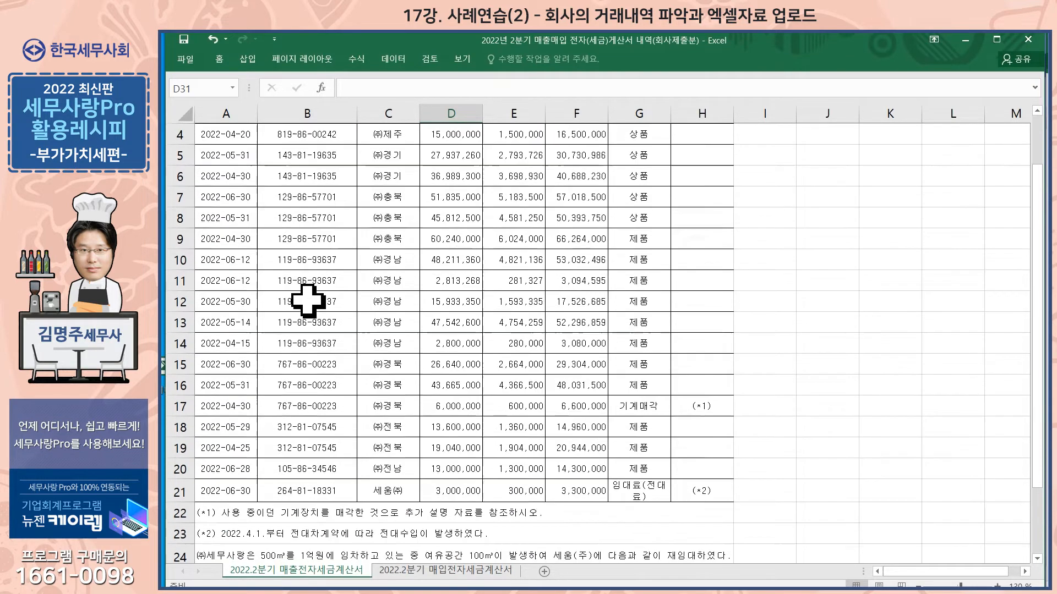
pyautogui.click(176, 407)
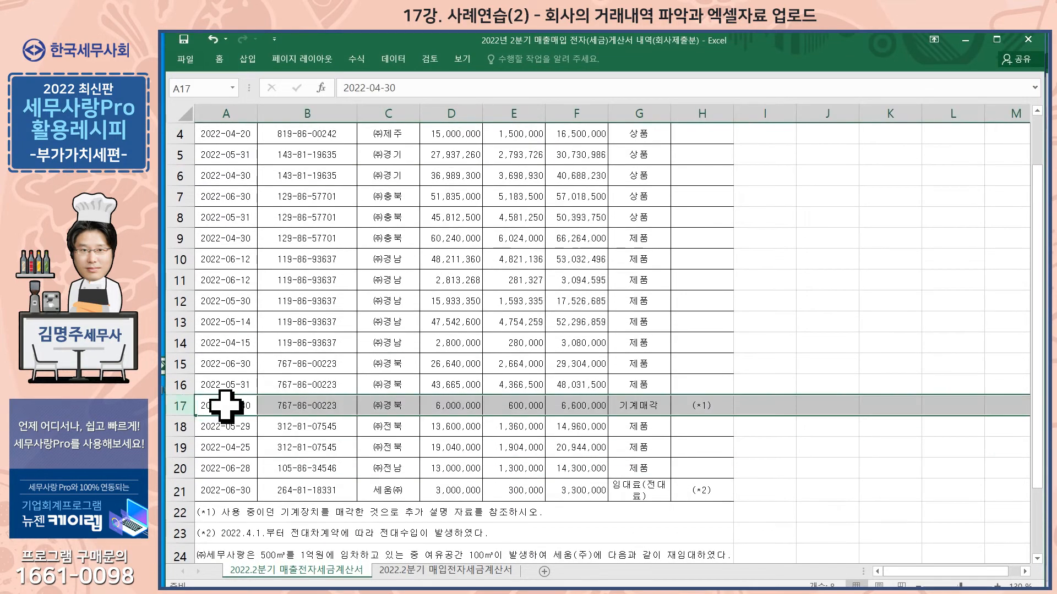
pyautogui.click(443, 410)
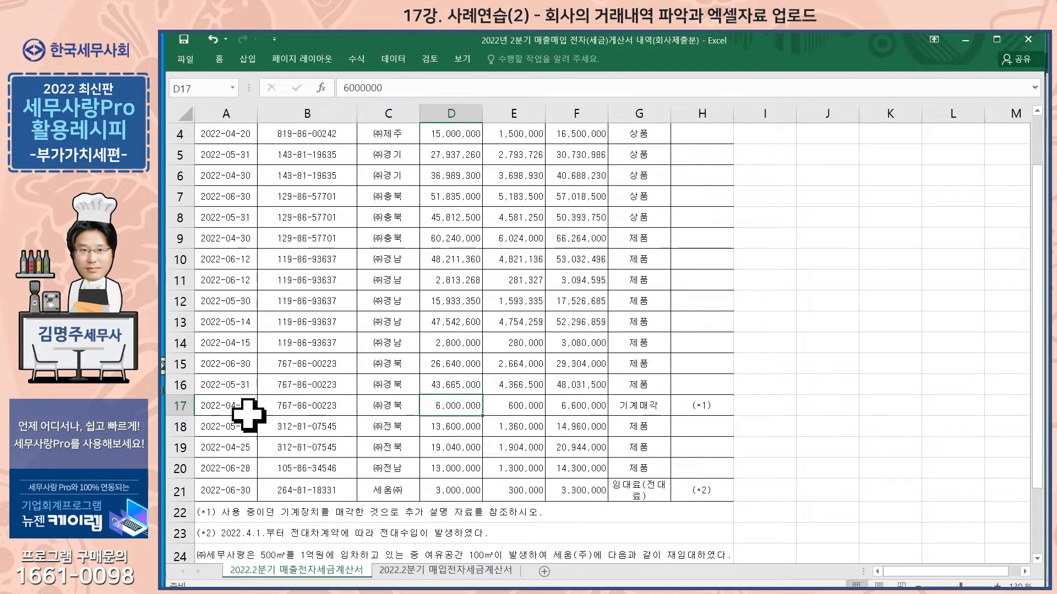
pyautogui.click(186, 408)
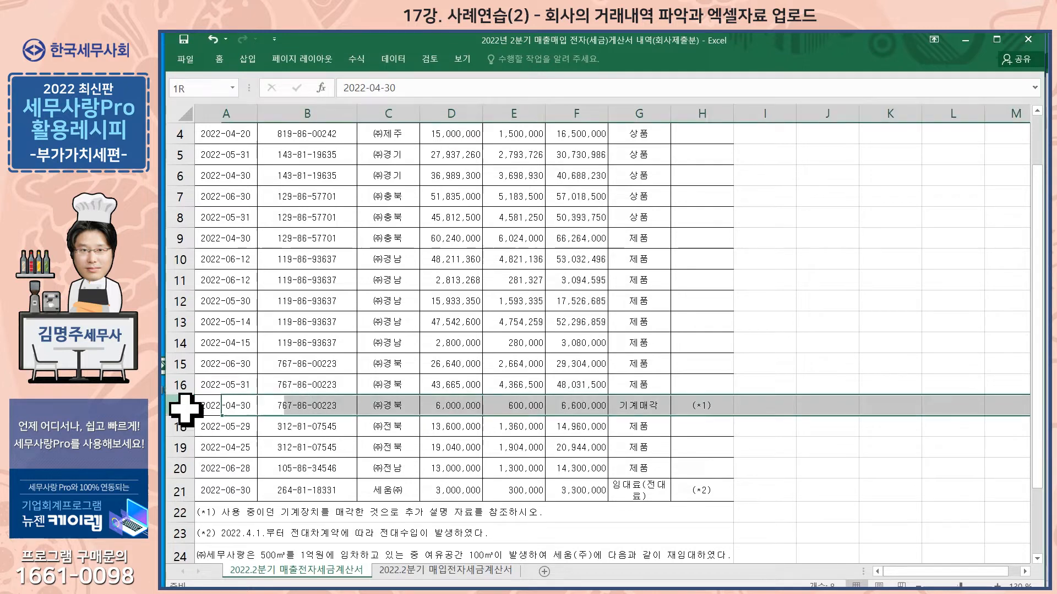
pyautogui.click(633, 410)
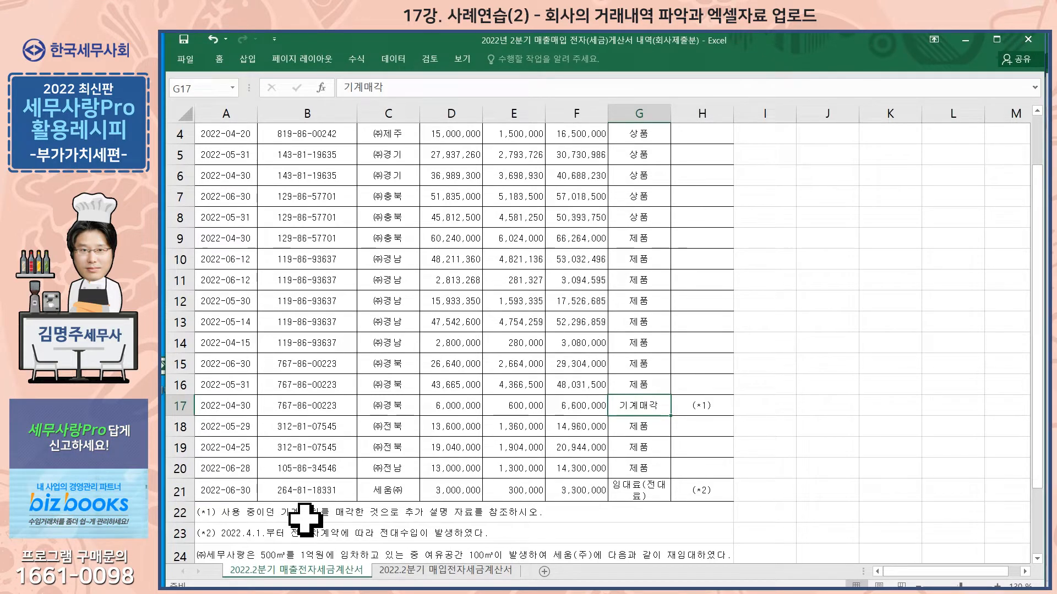
pyautogui.click(178, 407)
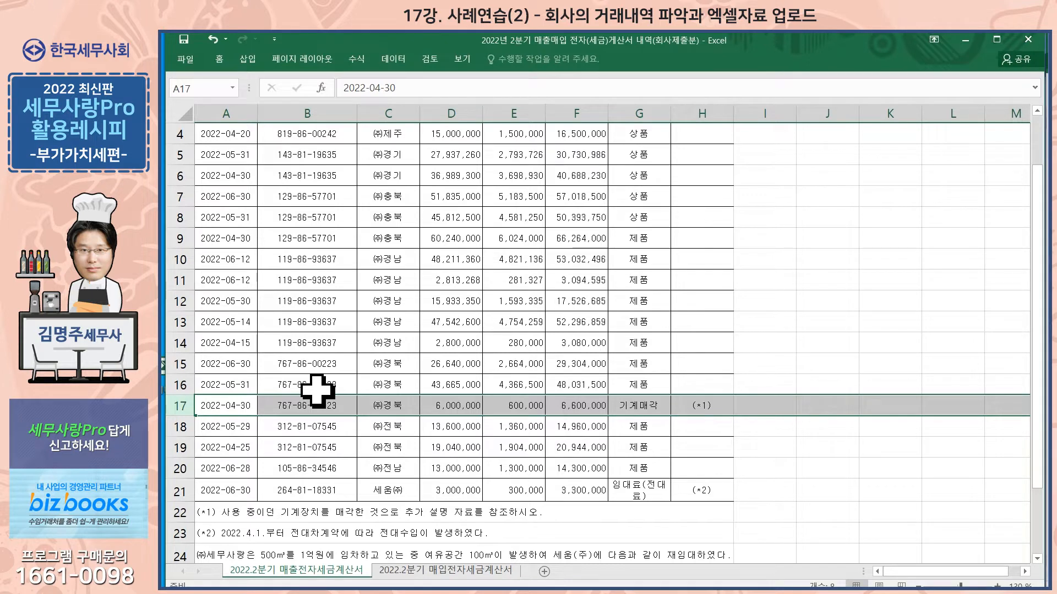
pyautogui.click(524, 410)
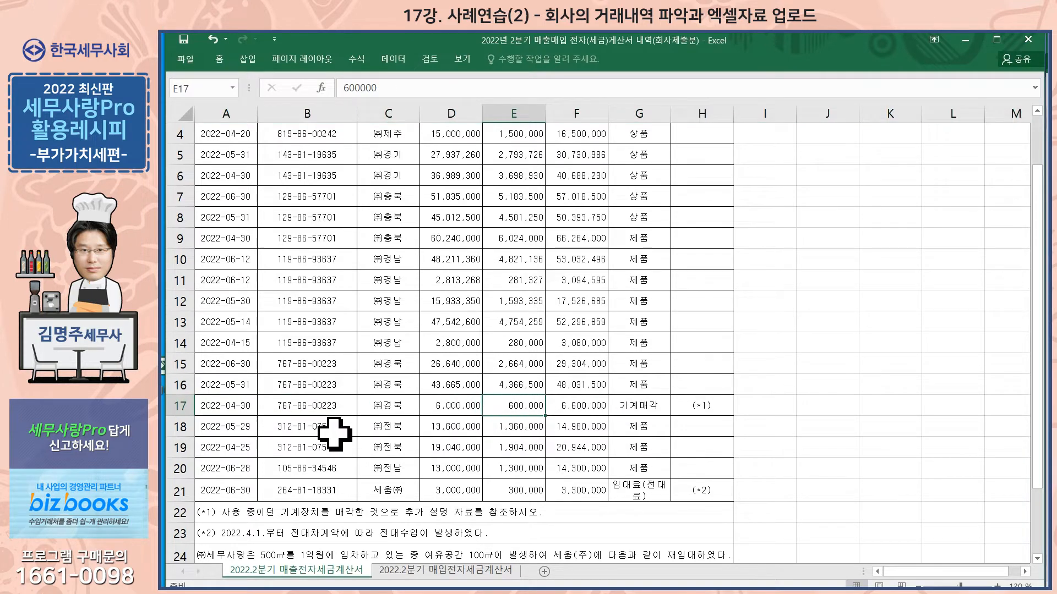
pyautogui.click(178, 408)
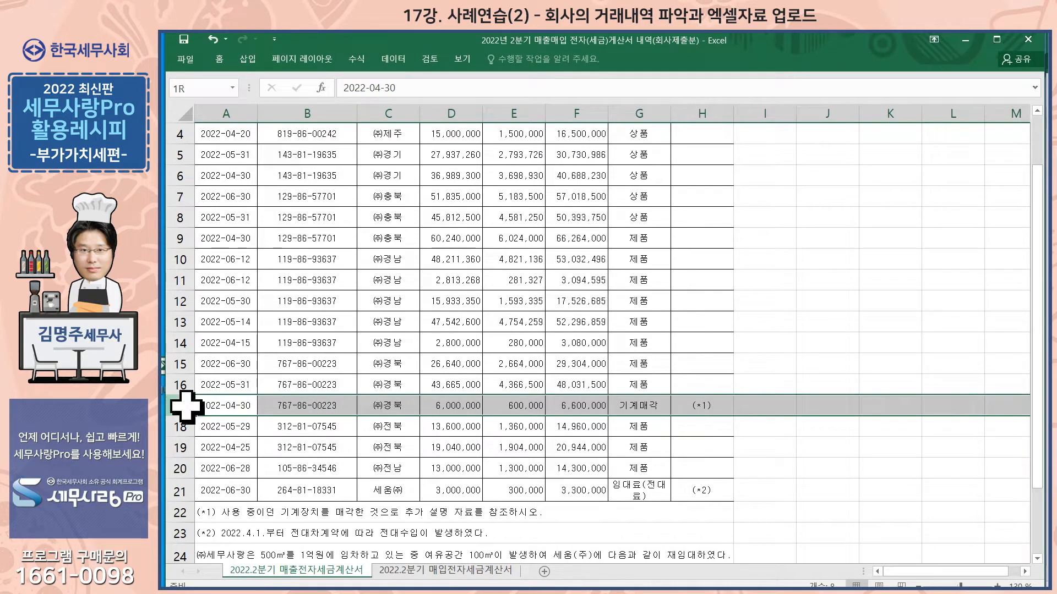
pyautogui.click(627, 411)
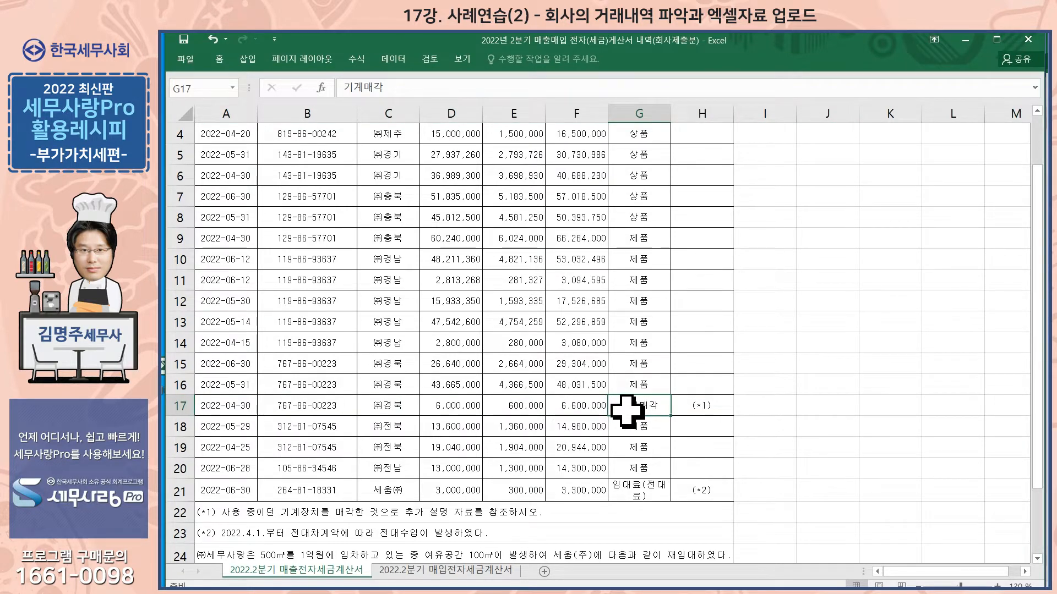
pyautogui.scroll(1, 627, 411)
pyautogui.scroll(-1, 627, 411)
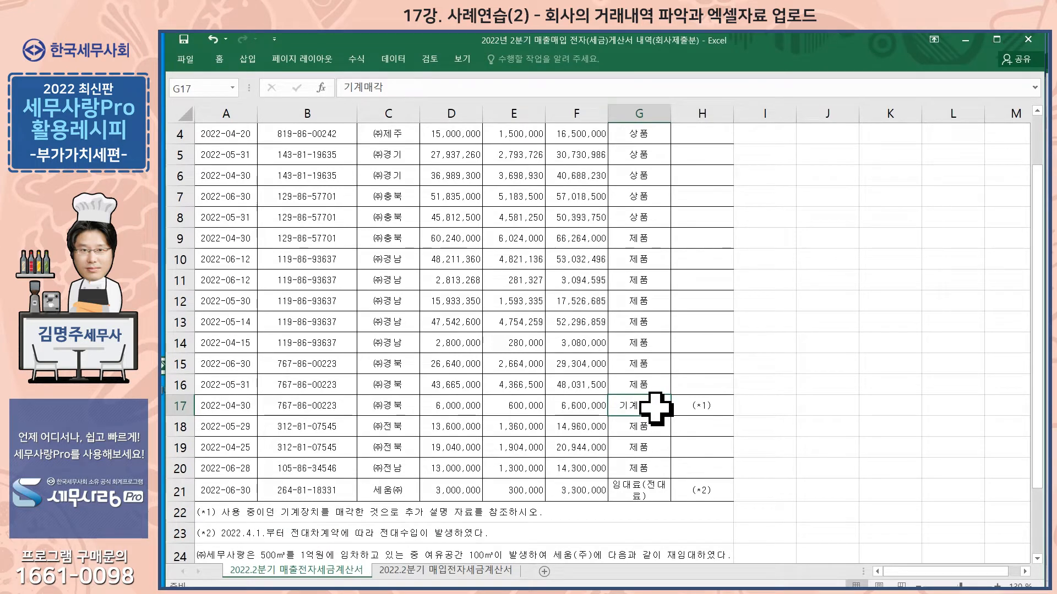
pyautogui.click(184, 405)
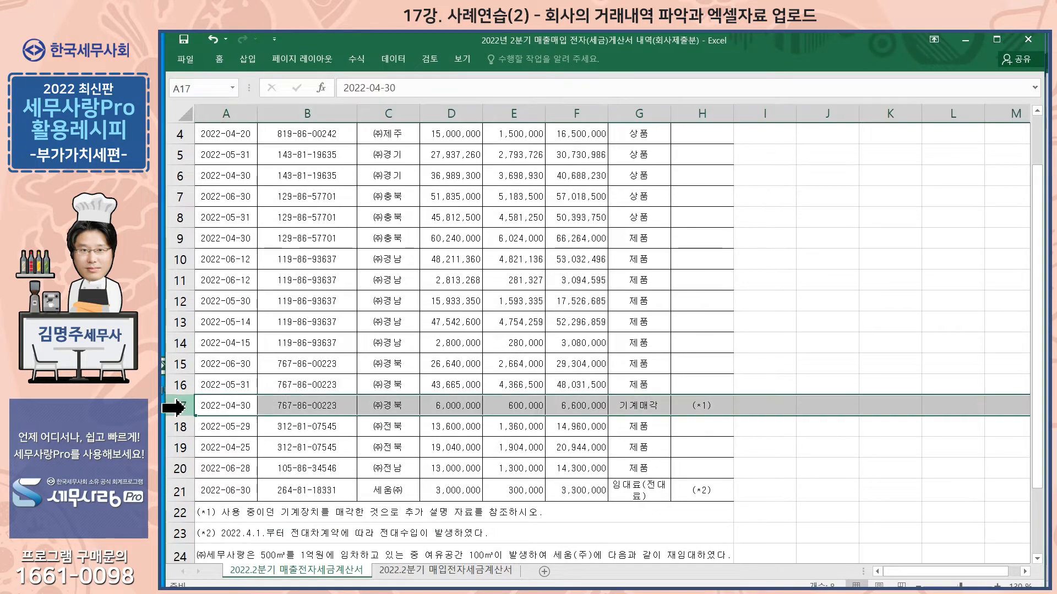
pyautogui.click(652, 406)
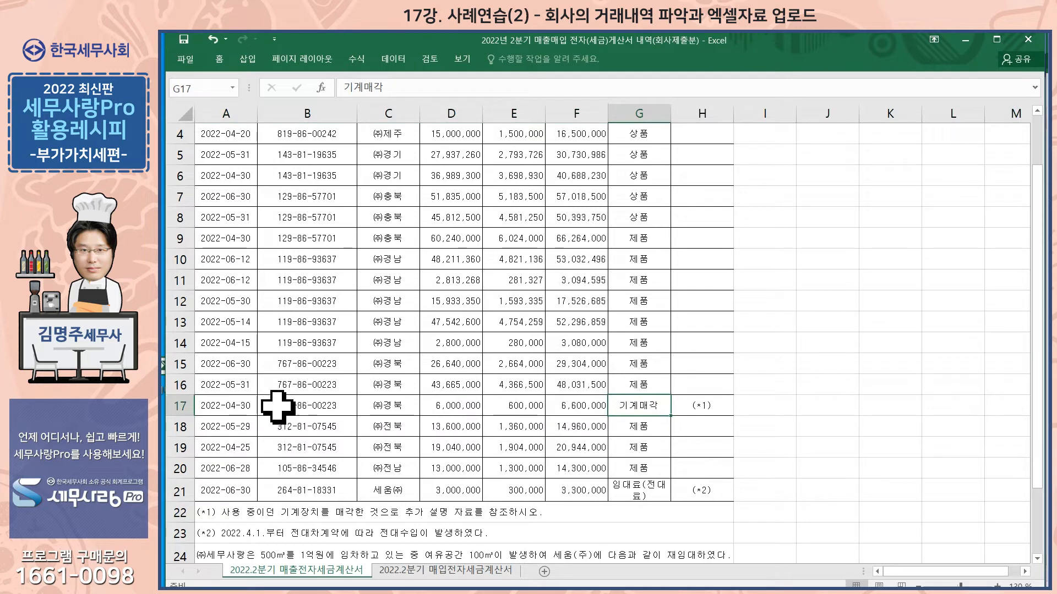
pyautogui.click(175, 406)
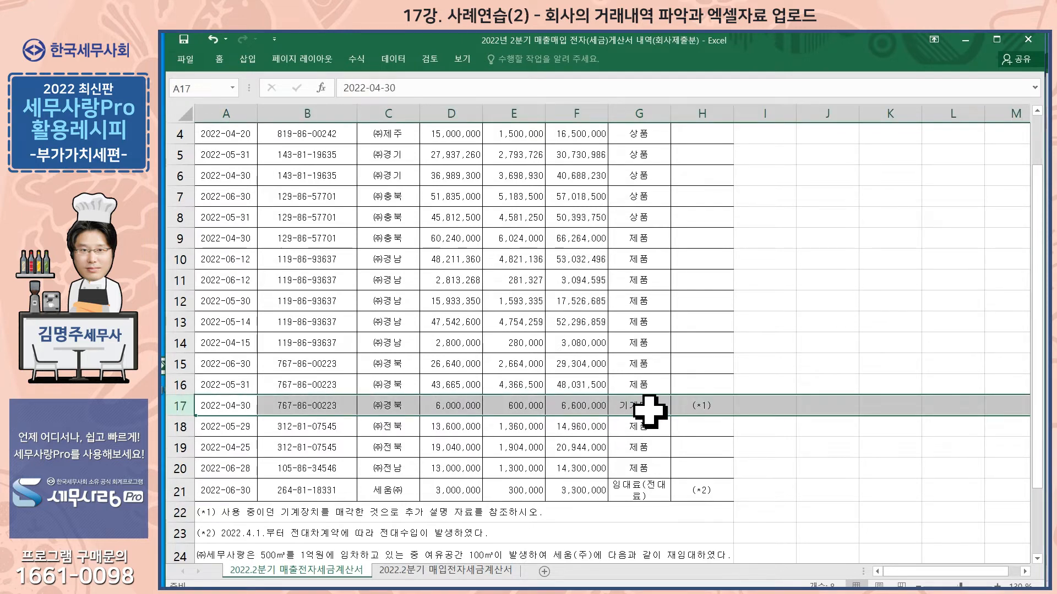
pyautogui.click(649, 410)
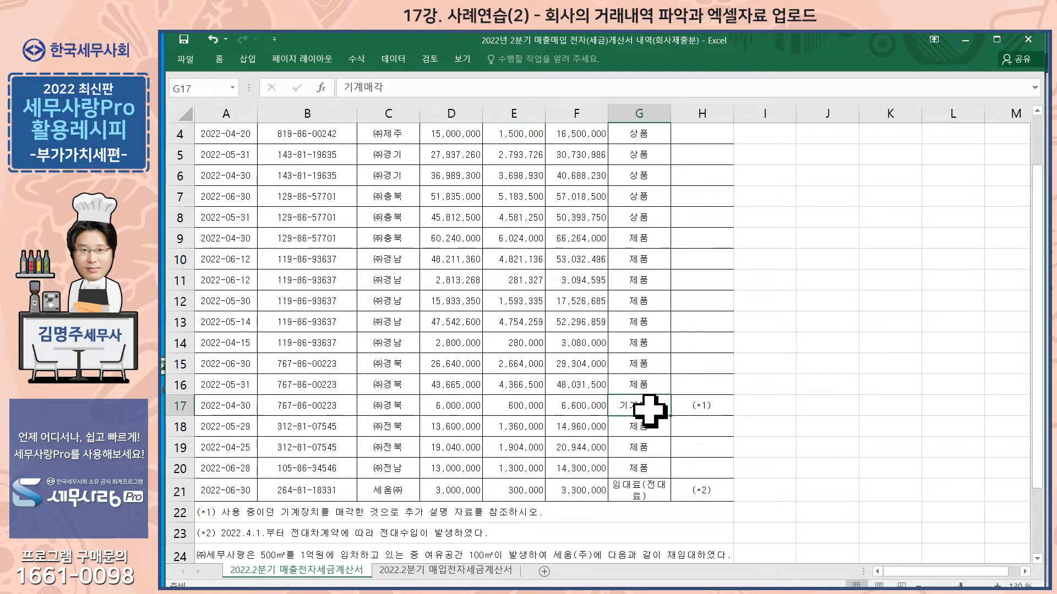
pyautogui.click(175, 407)
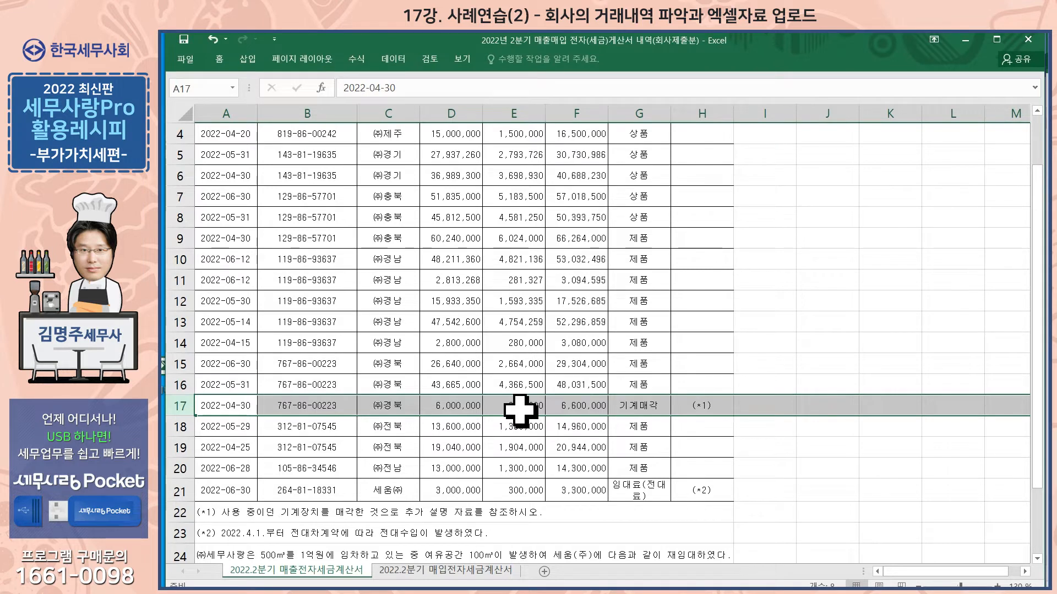
pyautogui.click(640, 406)
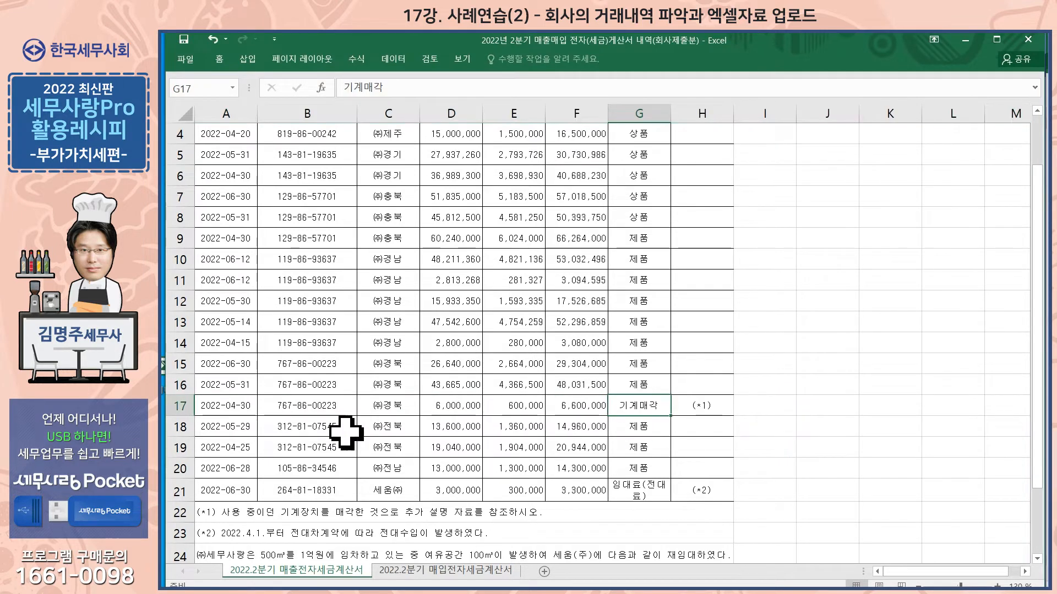
pyautogui.click(180, 407)
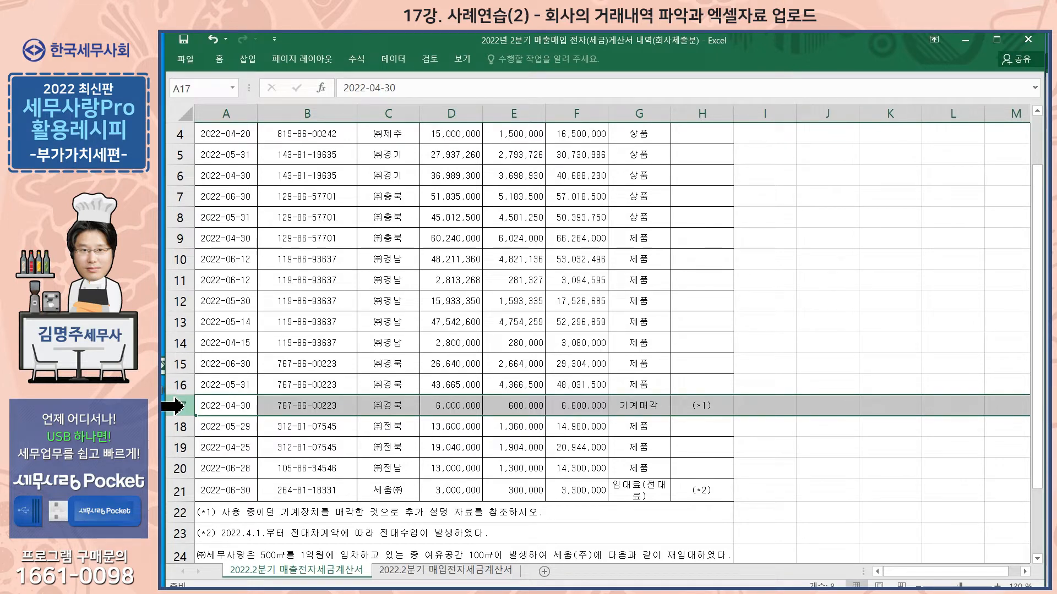
pyautogui.click(642, 406)
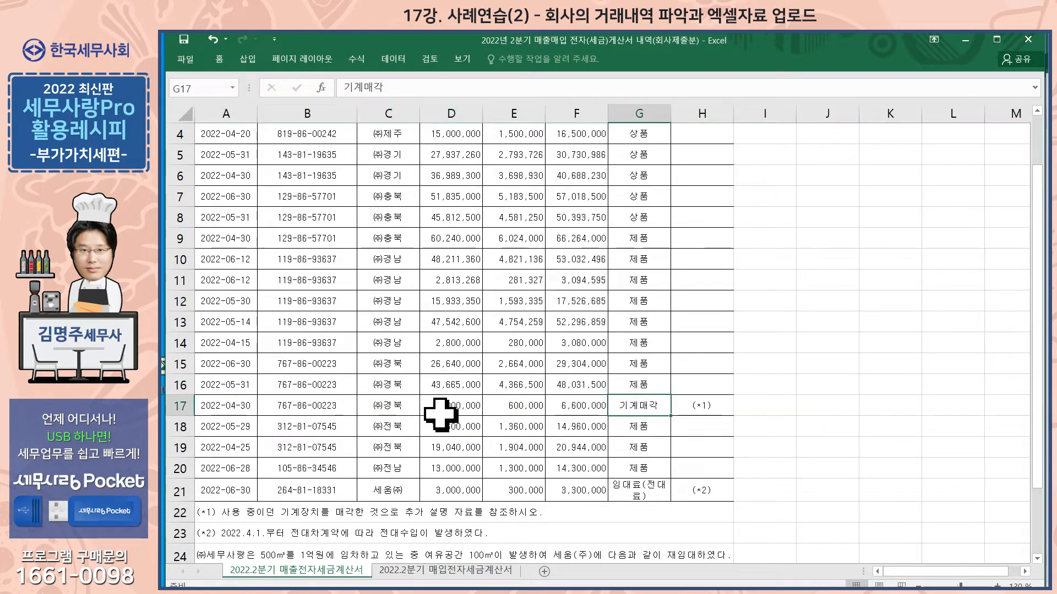
pyautogui.click(179, 406)
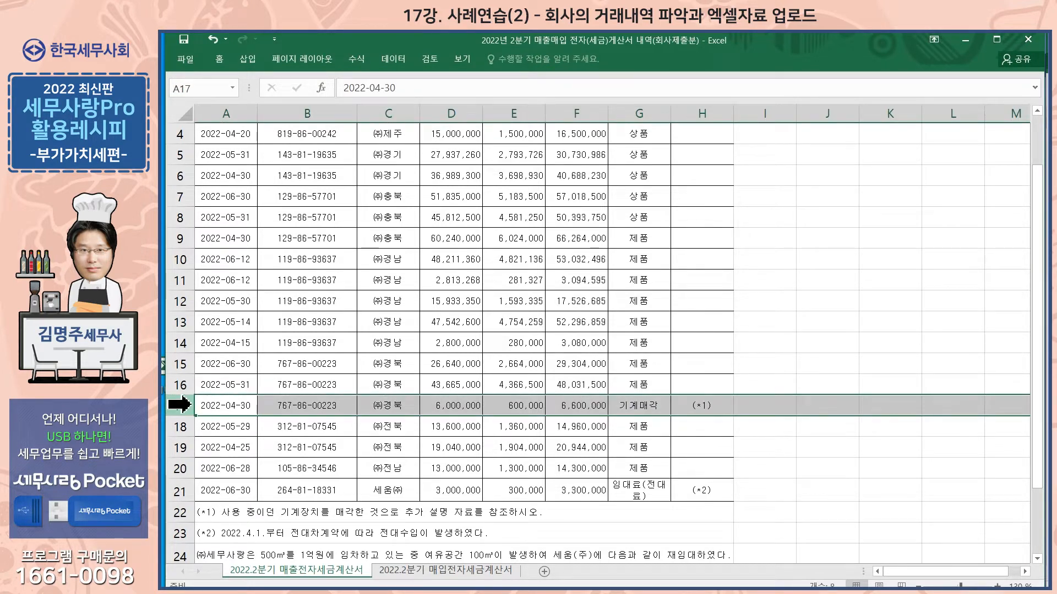
pyautogui.click(237, 406)
pyautogui.click(181, 406)
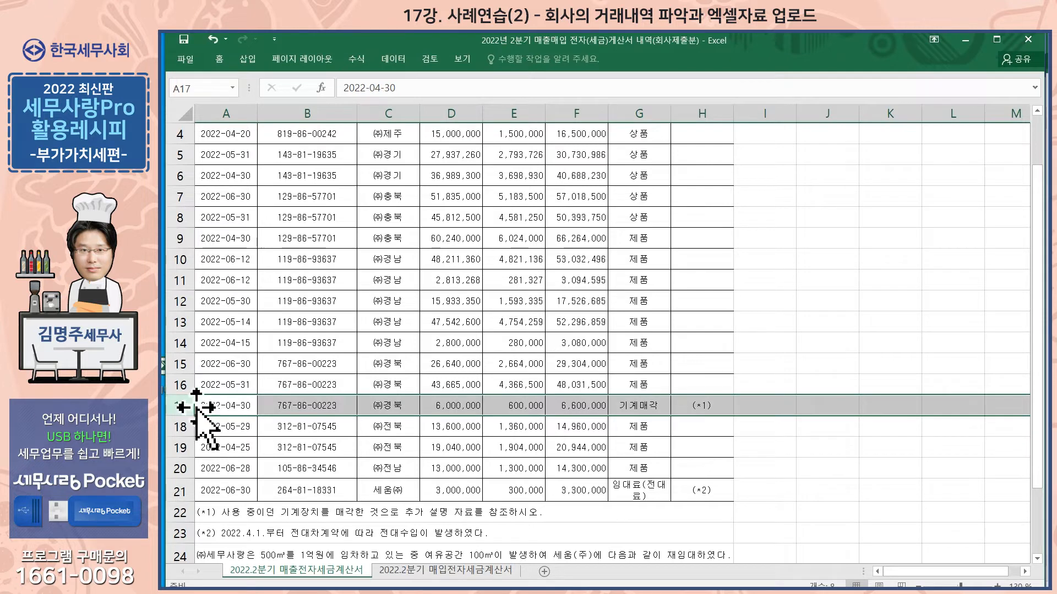
pyautogui.click(227, 407)
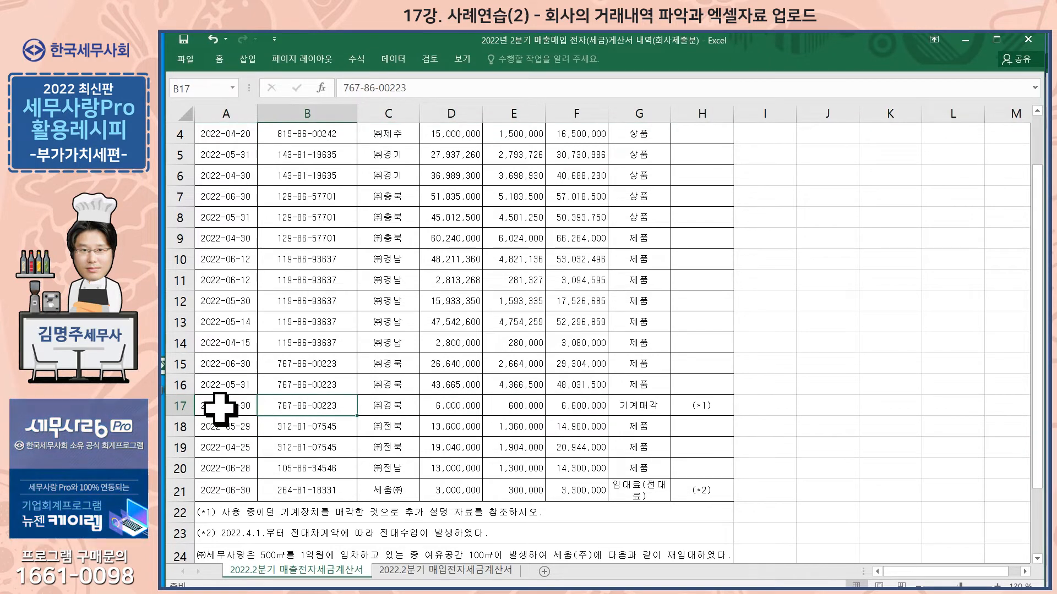
pyautogui.click(176, 406)
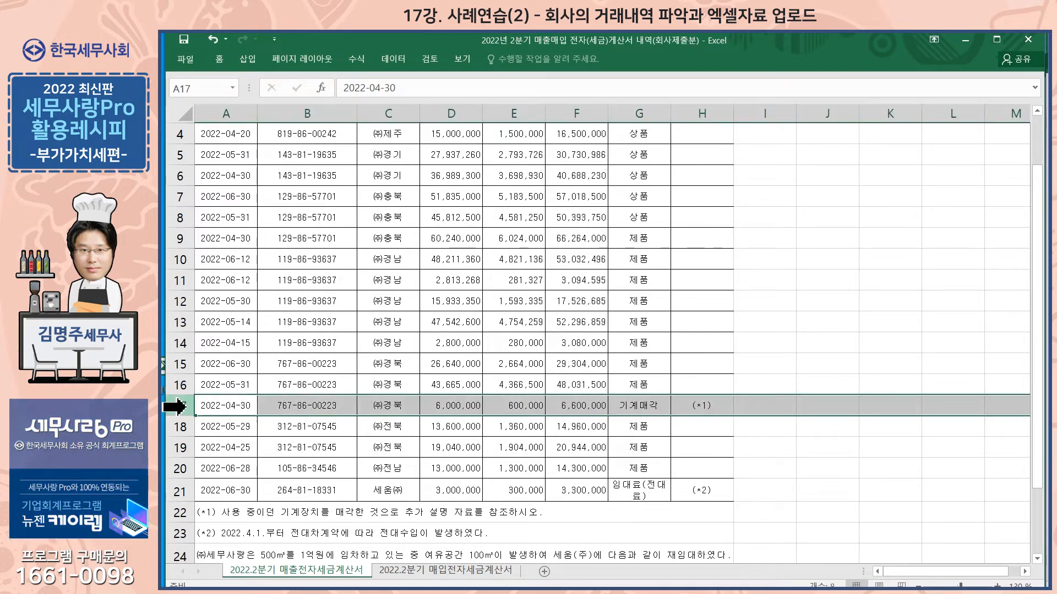
# Check the 기계매각 row again, comparing its date and business registration number cells with the whole row 17 entry.
pyautogui.click(228, 409)
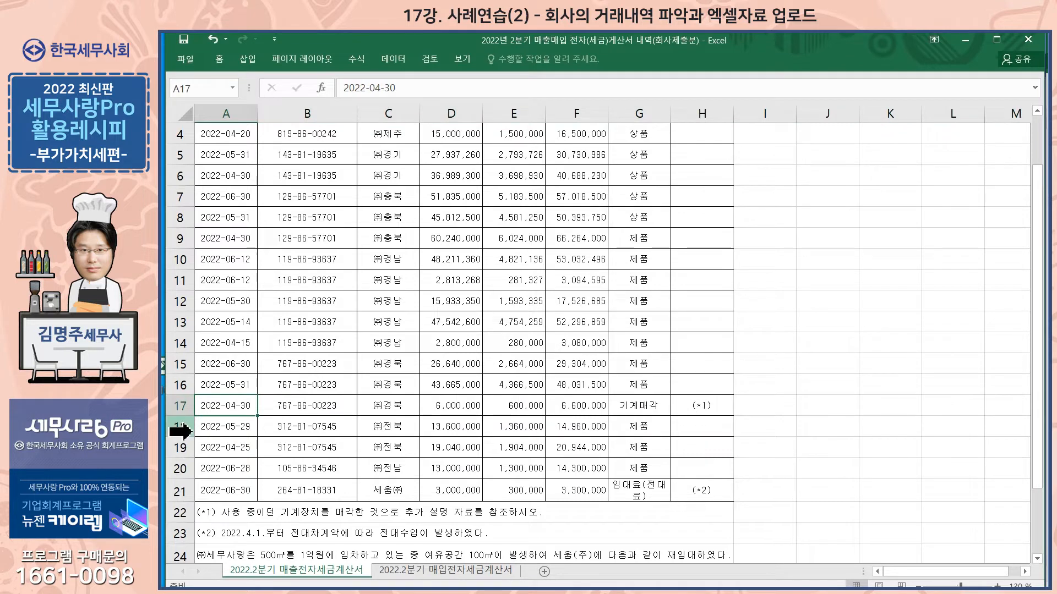
pyautogui.click(174, 407)
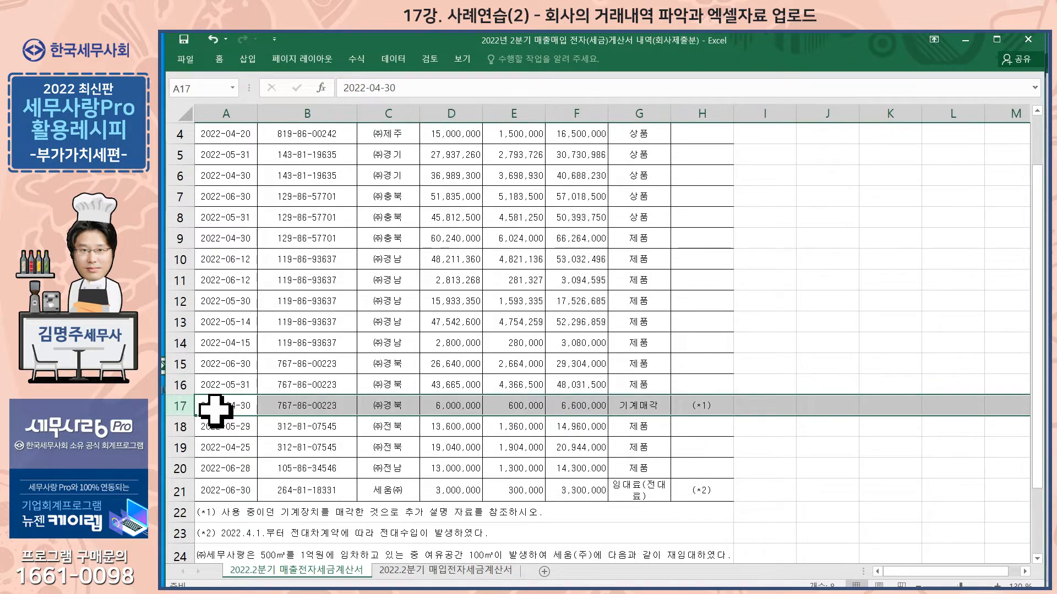
pyautogui.click(215, 406)
pyautogui.click(182, 407)
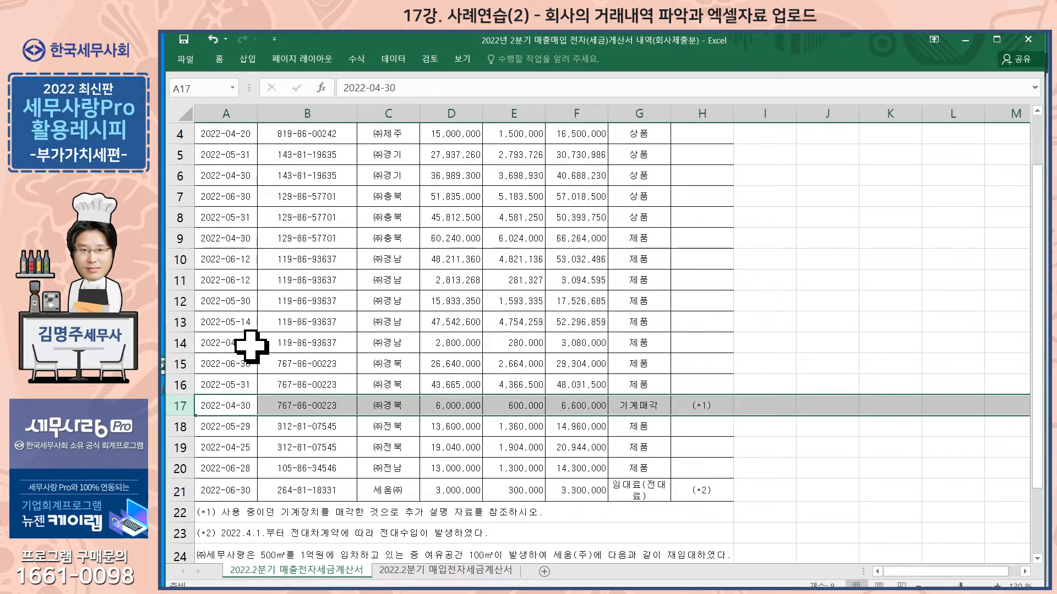
pyautogui.click(235, 402)
pyautogui.click(180, 406)
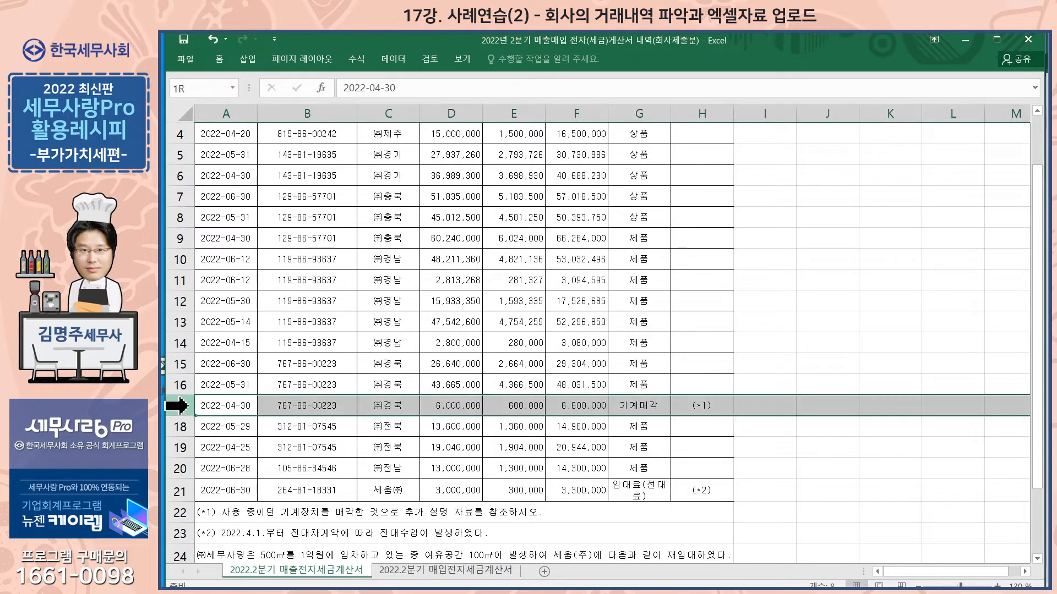
pyautogui.click(227, 406)
pyautogui.click(304, 409)
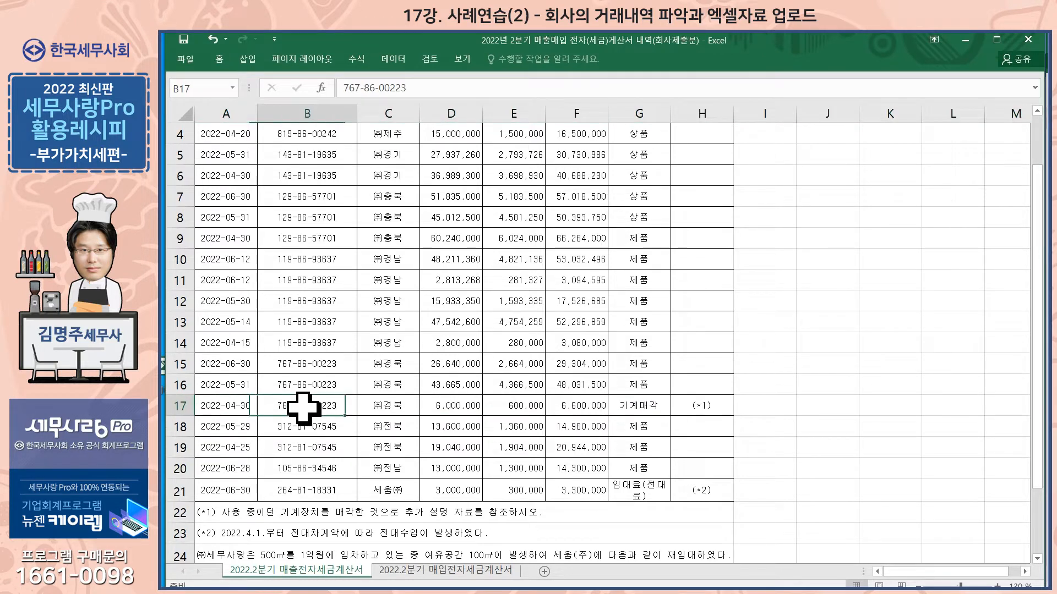
pyautogui.click(182, 408)
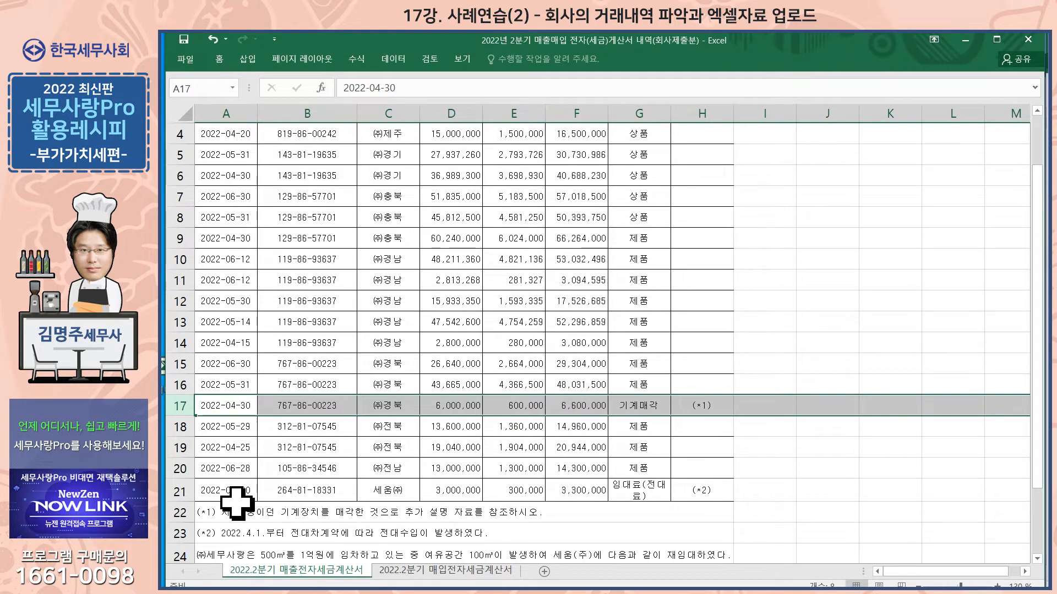
# Examine the 임대료(전대료) transaction in row 21, the sublease note in row 24, and the area and deposit table in A25:C27.
pyautogui.click(177, 491)
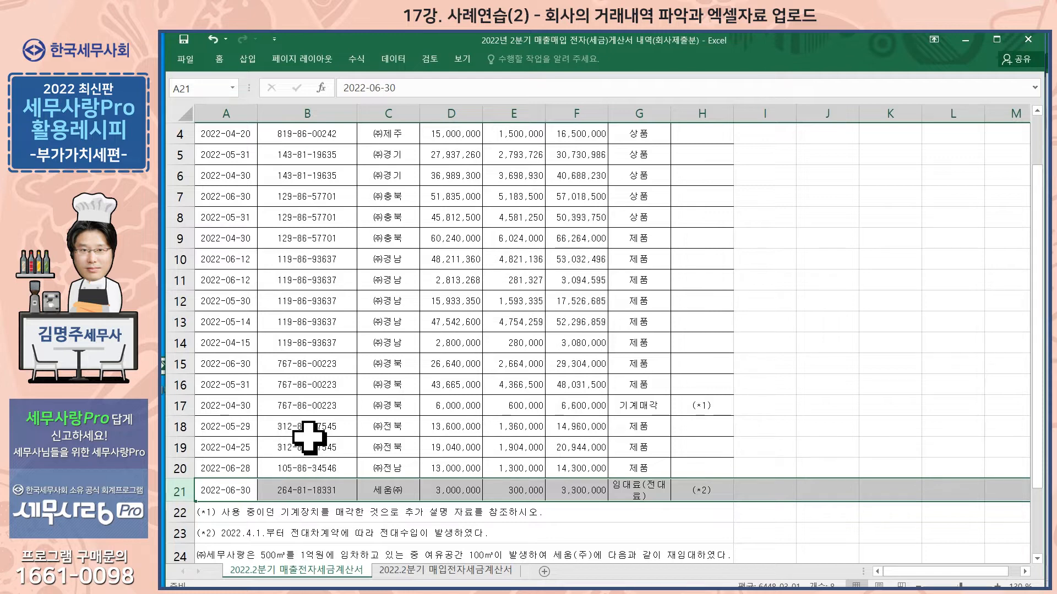
pyautogui.scroll(-2, 311, 437)
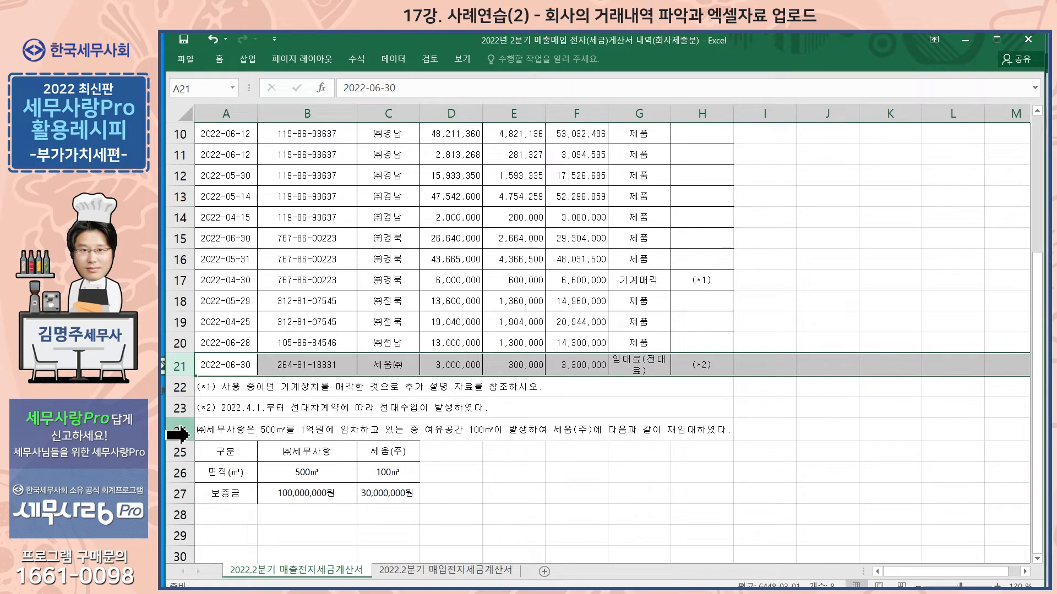
pyautogui.click(184, 435)
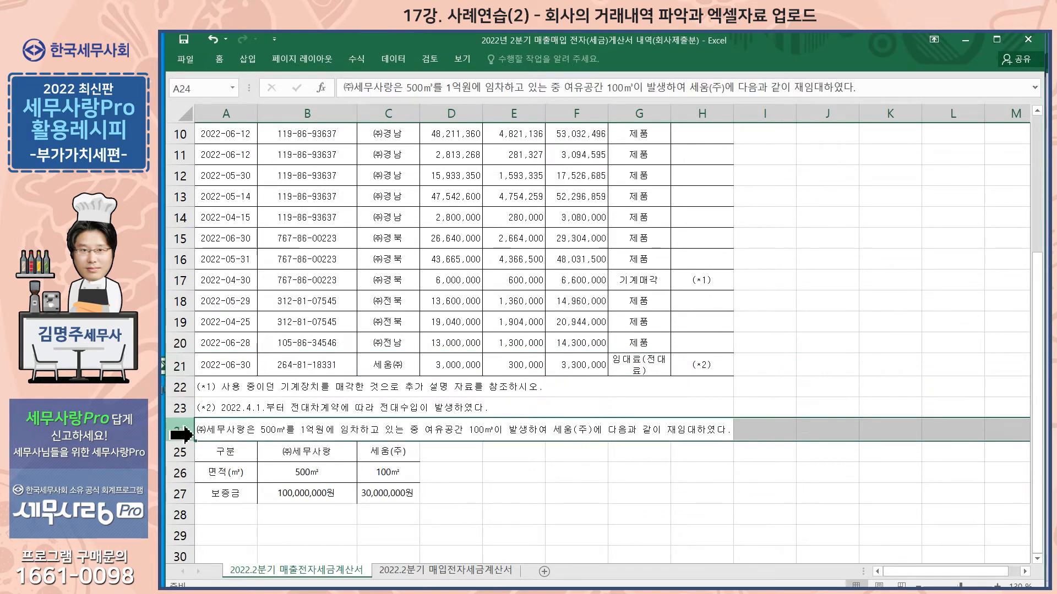
pyautogui.click(568, 434)
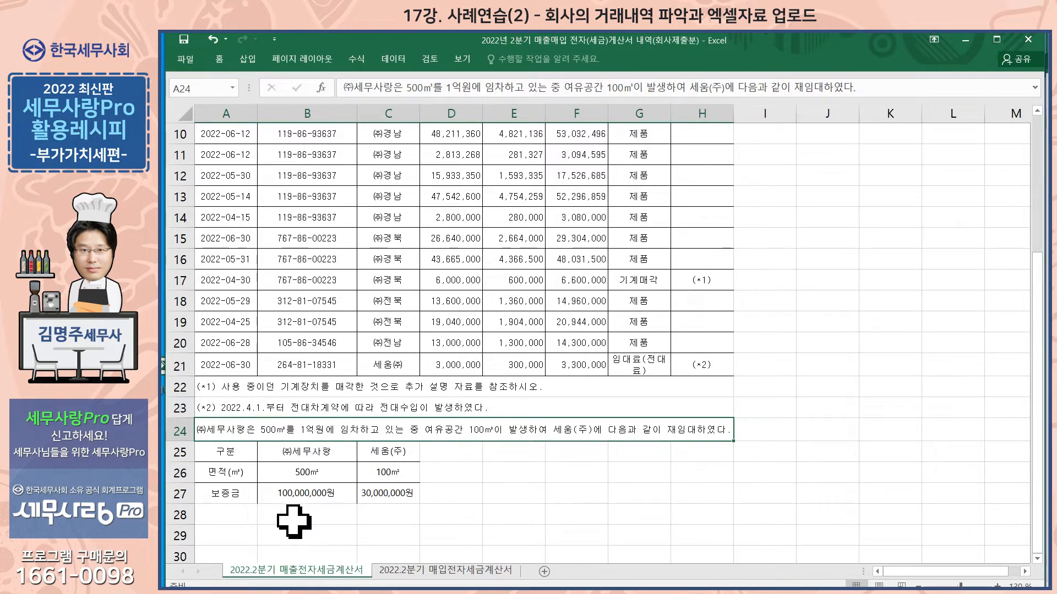
pyautogui.click(308, 455)
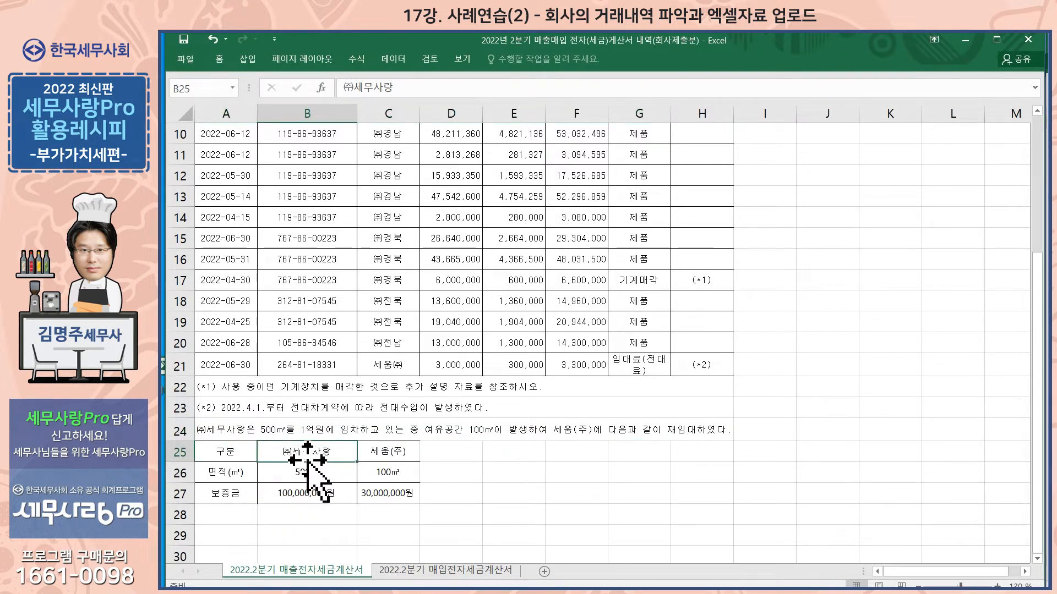
pyautogui.click(393, 457)
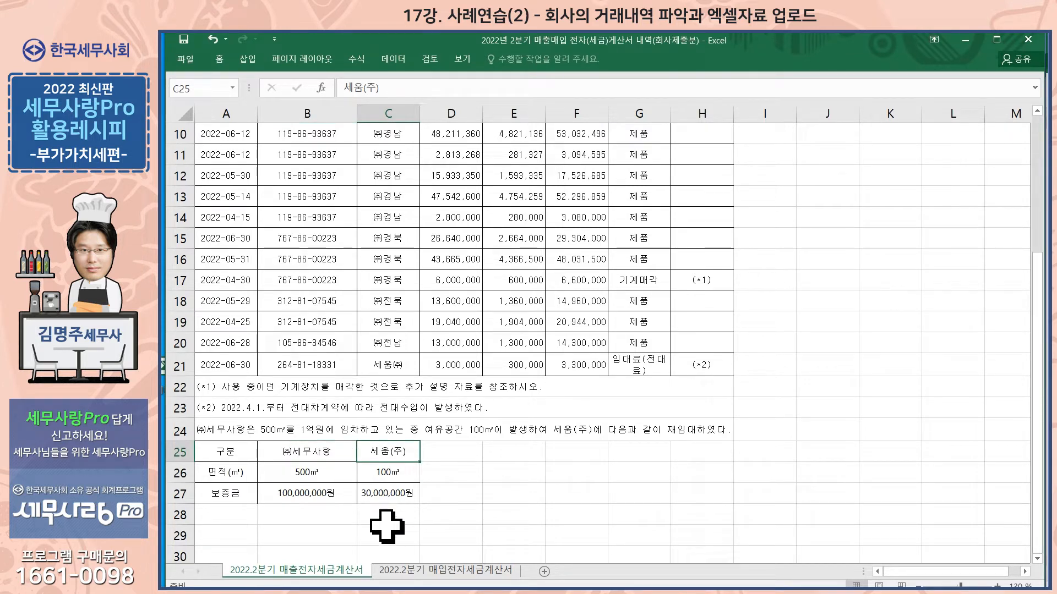
pyautogui.moveTo(227, 455); pyautogui.dragTo(378, 483)
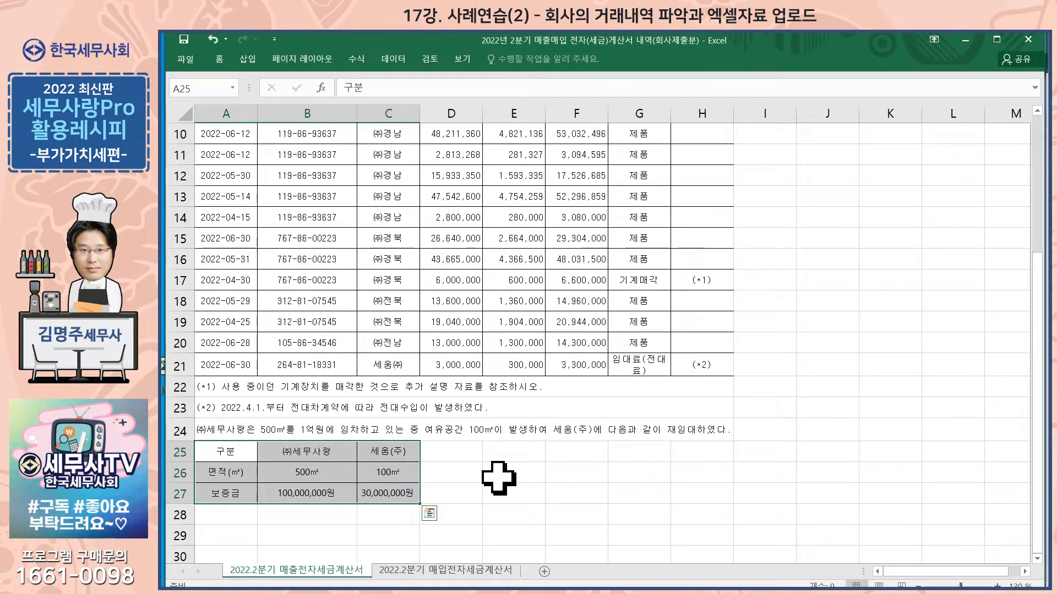
pyautogui.click(498, 478)
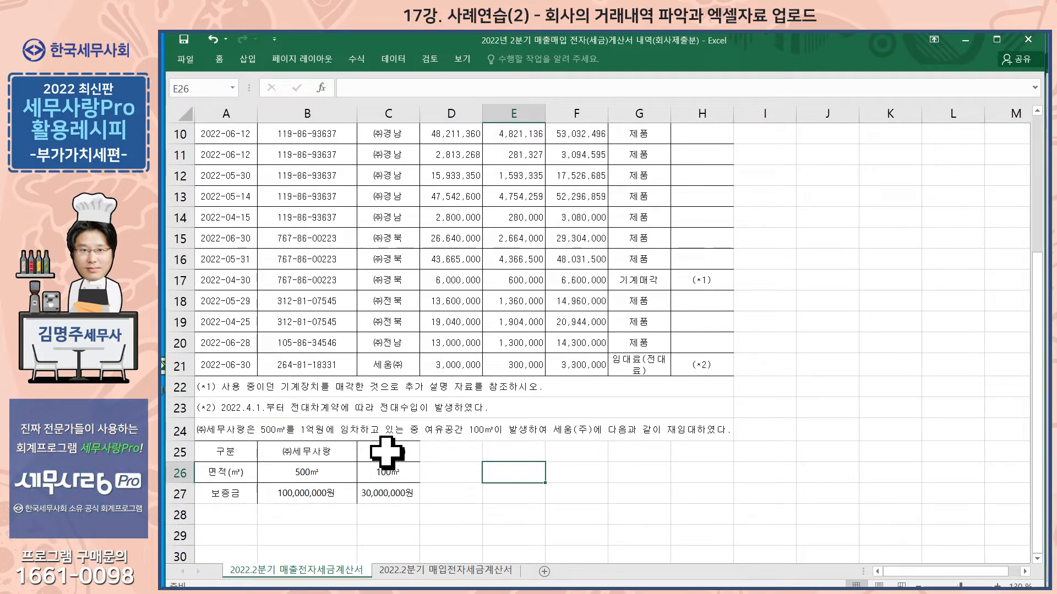
# Open the 2022.2분기 매입전자세금계산서 sheet and examine the 품목 column for all purchase transactions.
pyautogui.click(441, 572)
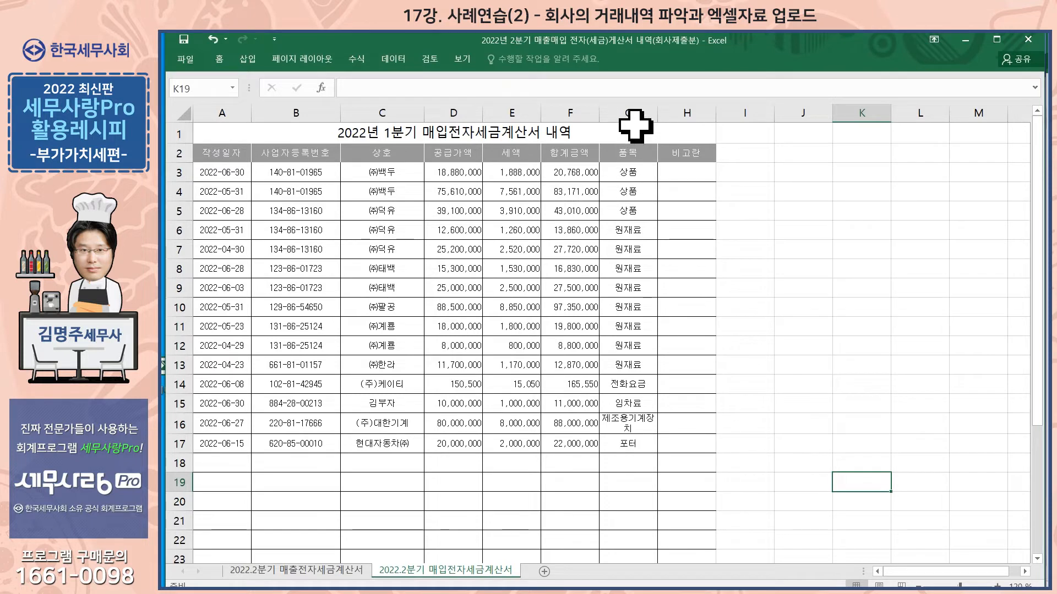
pyautogui.click(631, 110)
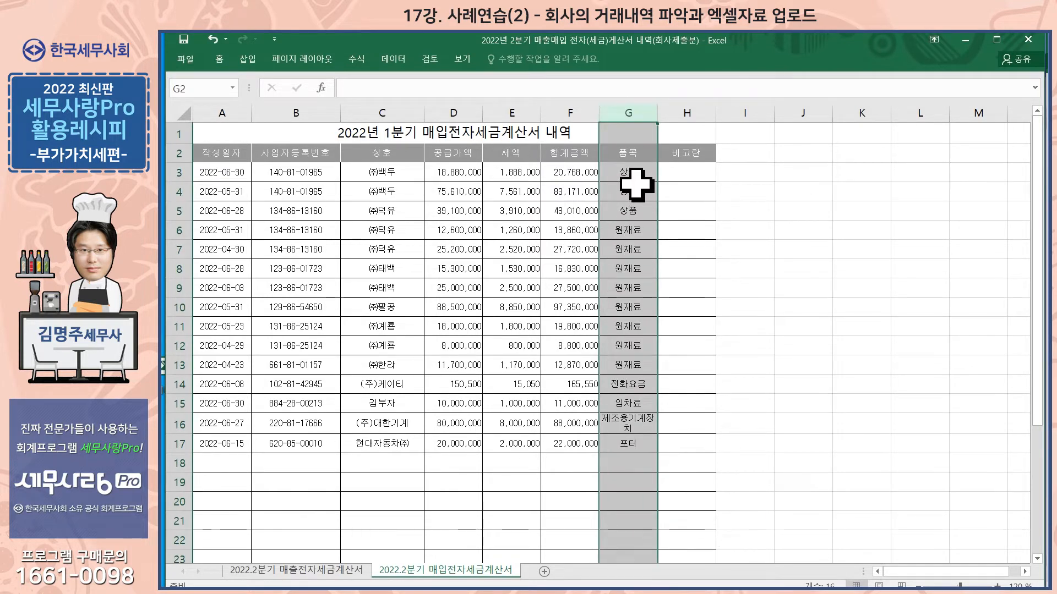
pyautogui.moveTo(633, 175); pyautogui.dragTo(628, 443)
pyautogui.click(627, 236)
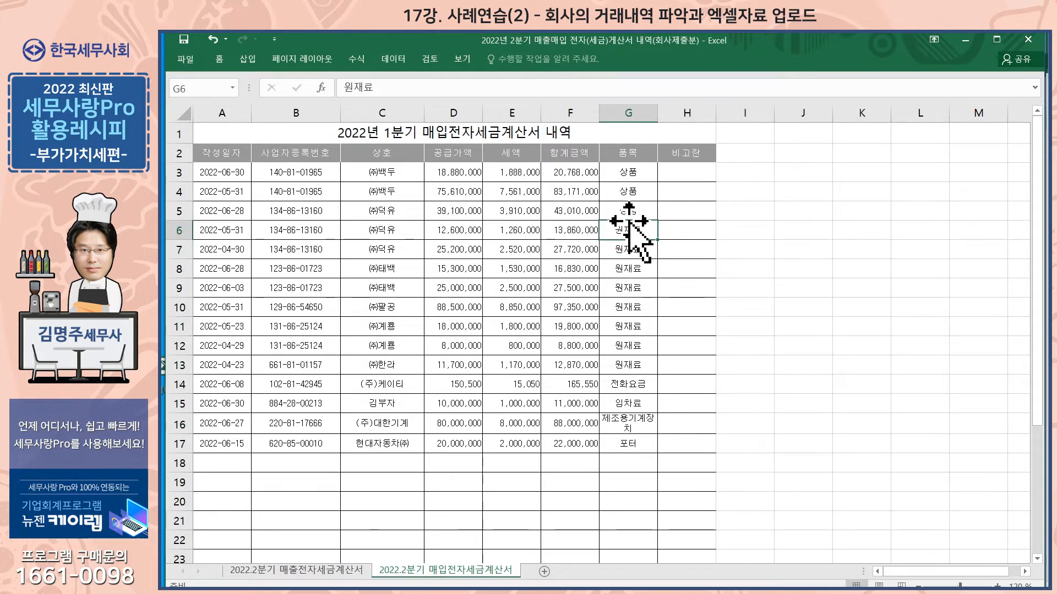
pyautogui.moveTo(622, 171); pyautogui.dragTo(625, 363)
pyautogui.click(627, 344)
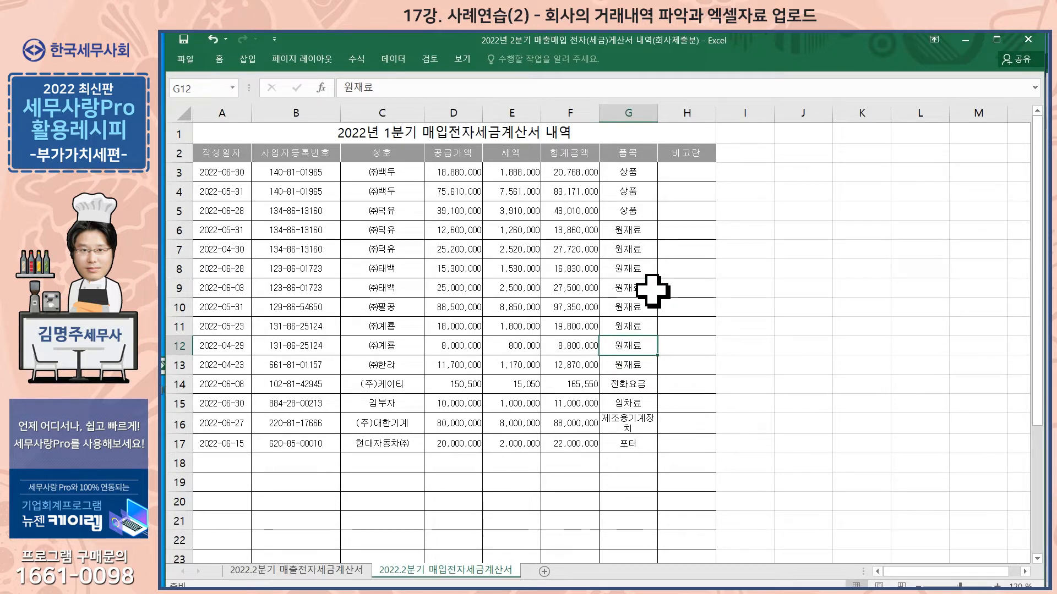
# Examine the 원재료 purchases in rows 6 to 13 of the purchase tax invoice sheet.
pyautogui.click(632, 230)
pyautogui.moveTo(631, 230); pyautogui.dragTo(632, 365)
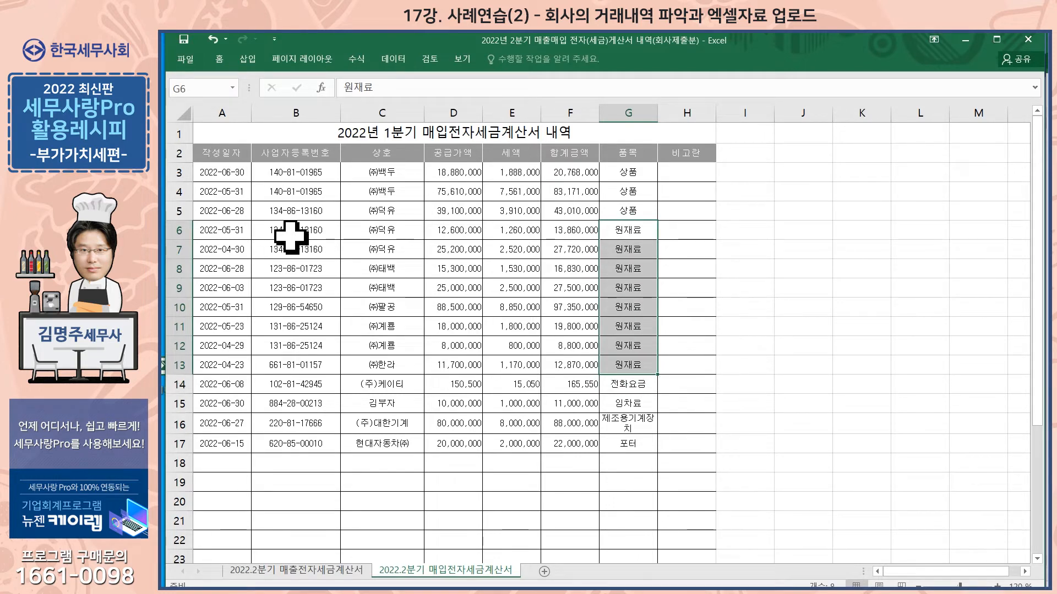
pyautogui.moveTo(190, 235); pyautogui.dragTo(198, 358)
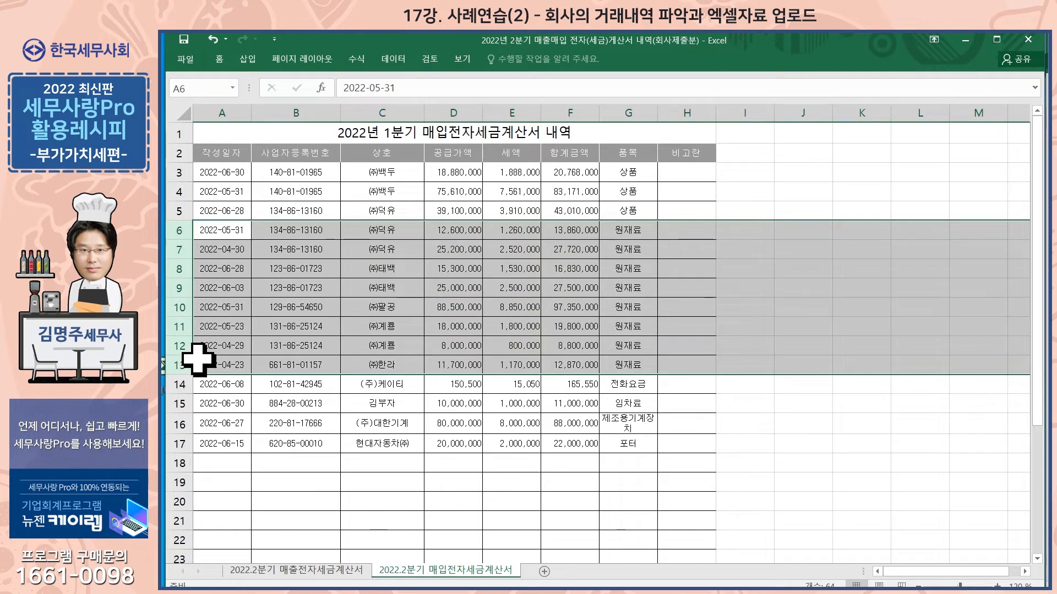
pyautogui.click(638, 234)
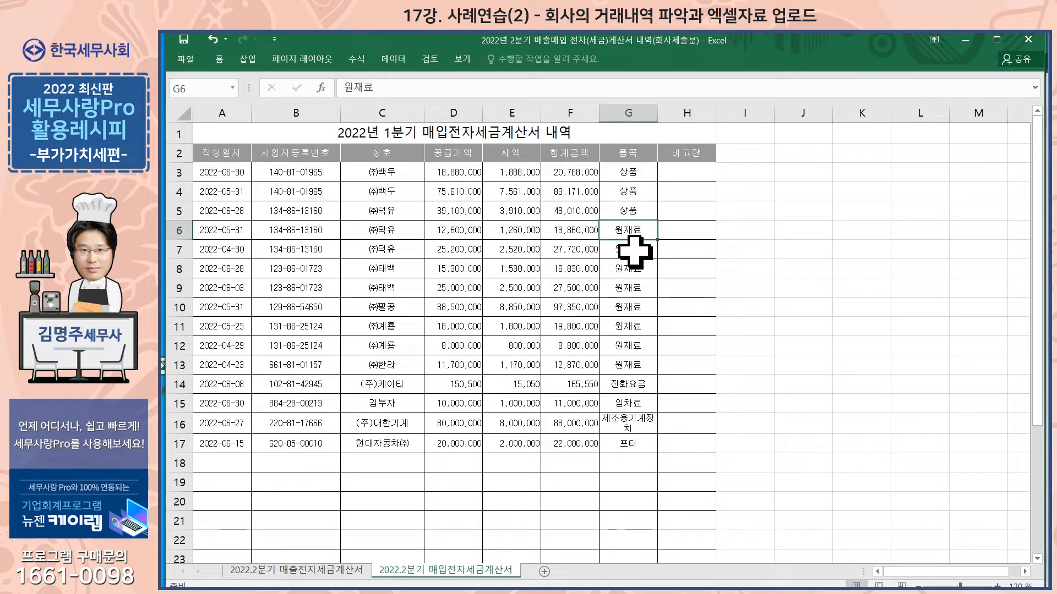
pyautogui.click(633, 250)
pyautogui.moveTo(178, 230); pyautogui.dragTo(189, 358)
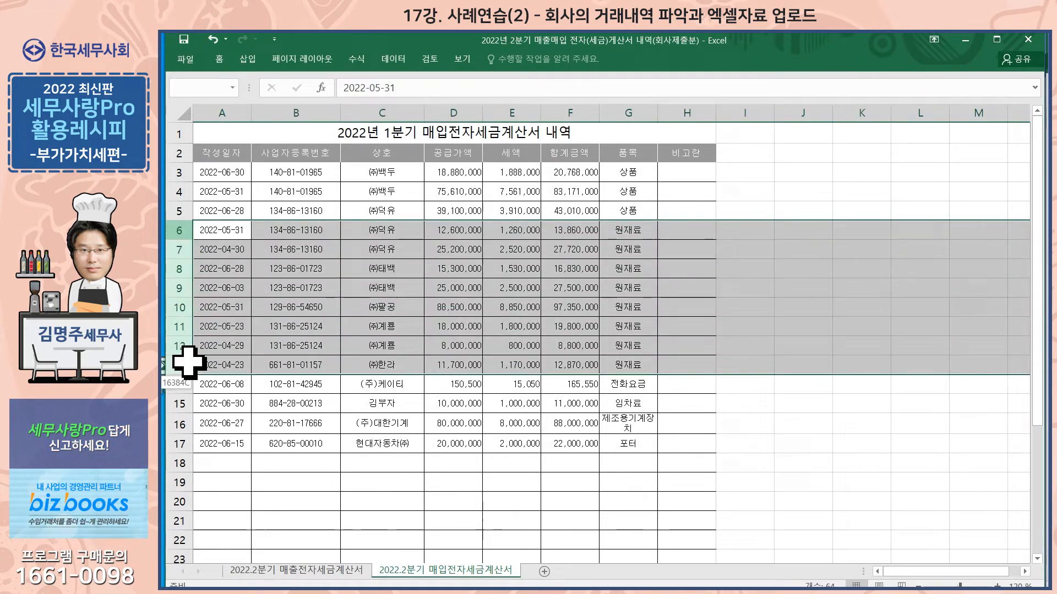
pyautogui.click(629, 363)
# Examine the 전화요금, 임차료 and 제조용기계장치 items in cells G14 to G16.
pyautogui.click(633, 386)
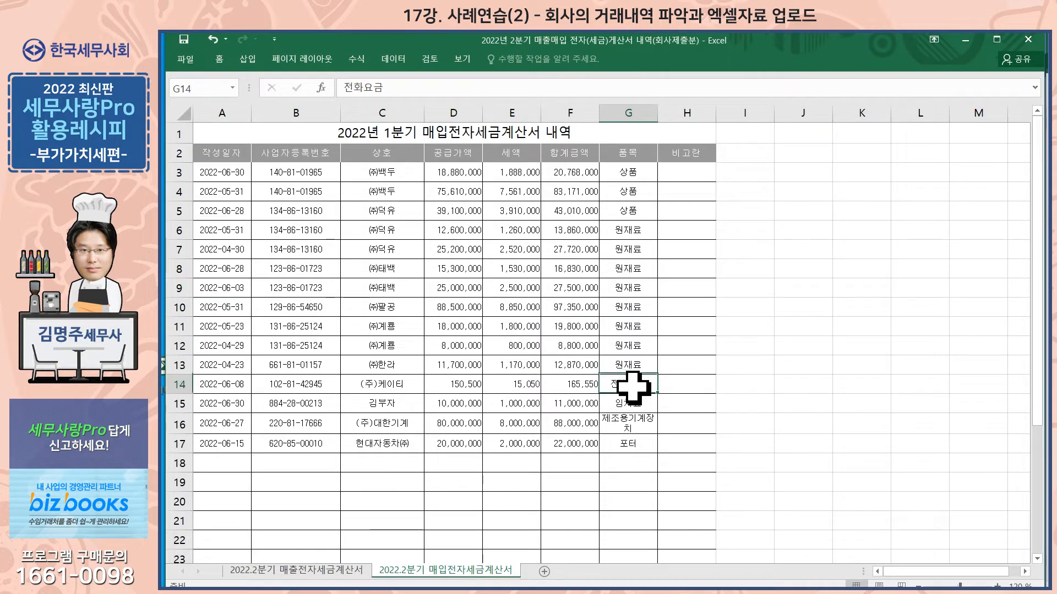
pyautogui.click(637, 407)
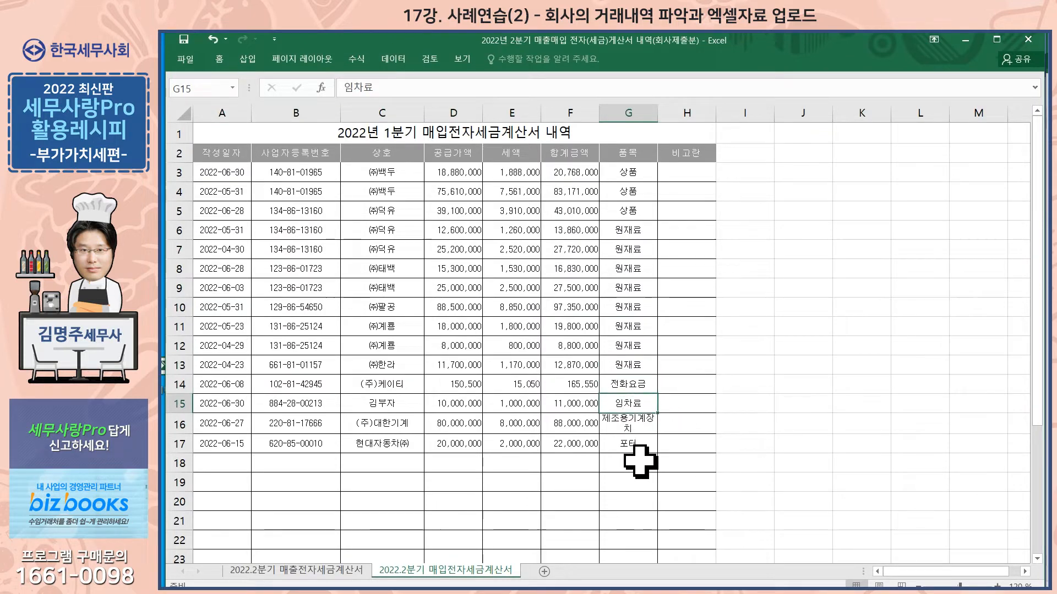
pyautogui.click(635, 424)
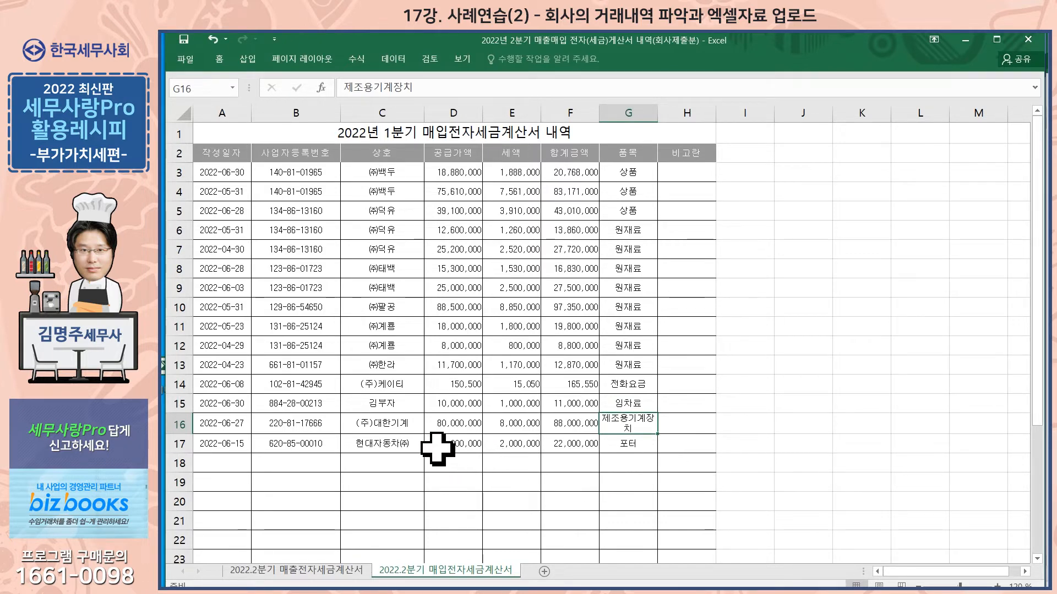
# Examine the 포터 vehicle purchase from 현대자동차㈜ in row 17, including its supplier, registration number and supply amount.
pyautogui.click(643, 443)
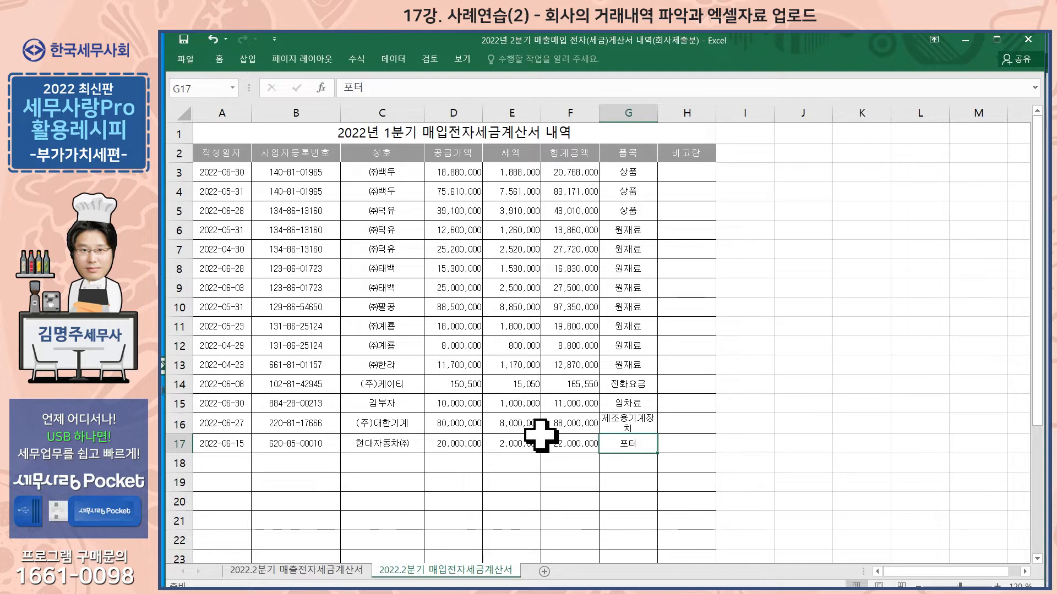
pyautogui.click(394, 447)
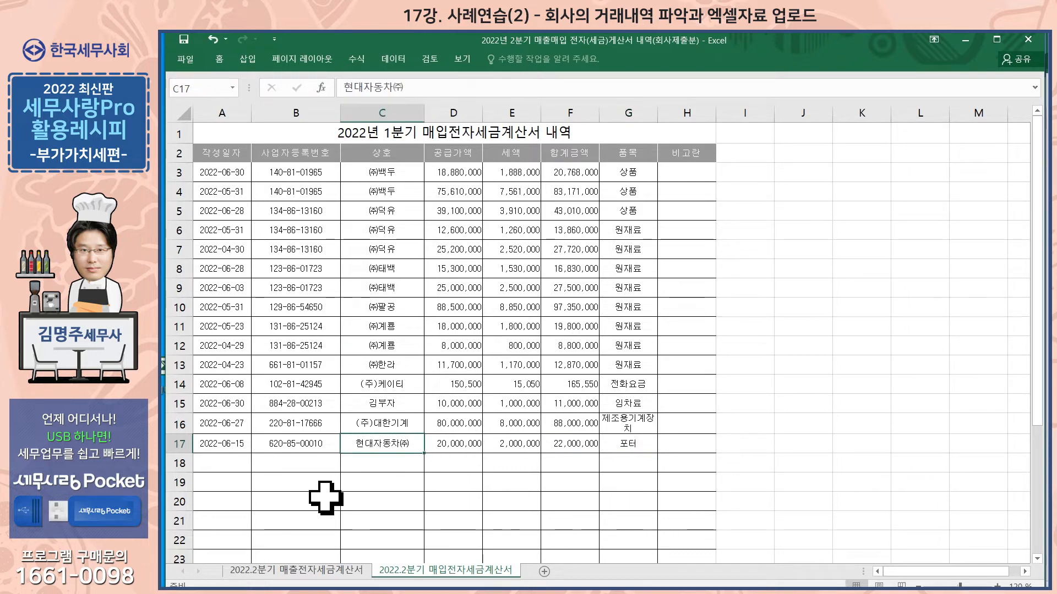
pyautogui.click(175, 444)
pyautogui.click(470, 443)
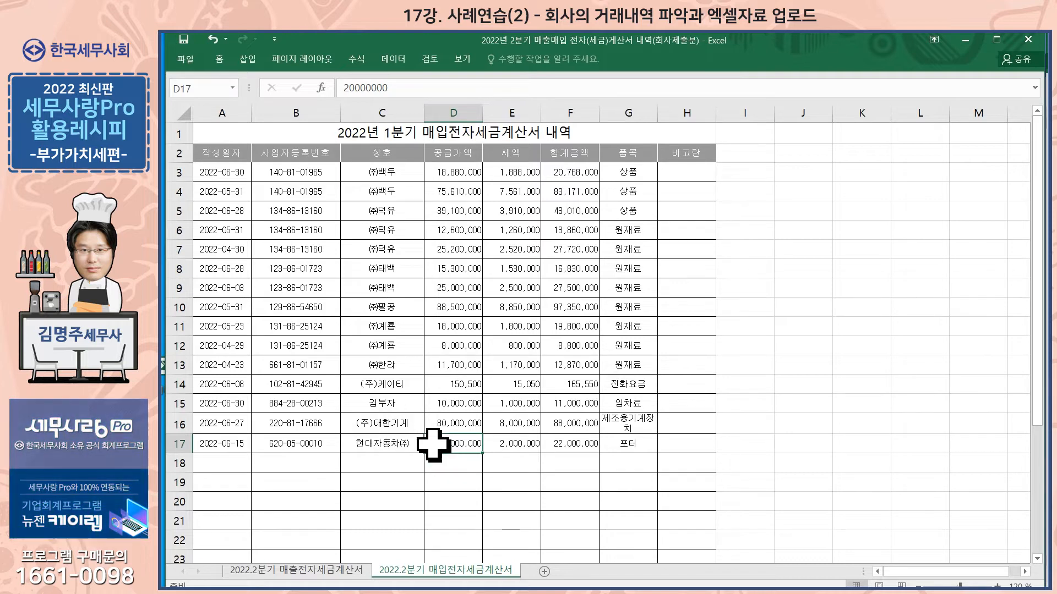
pyautogui.click(174, 444)
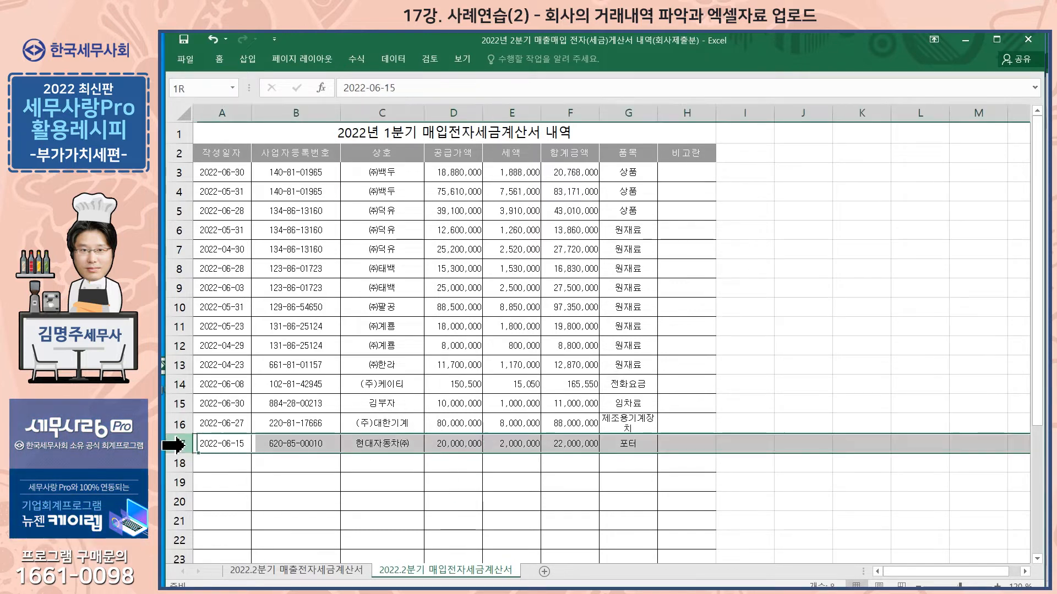
pyautogui.click(384, 443)
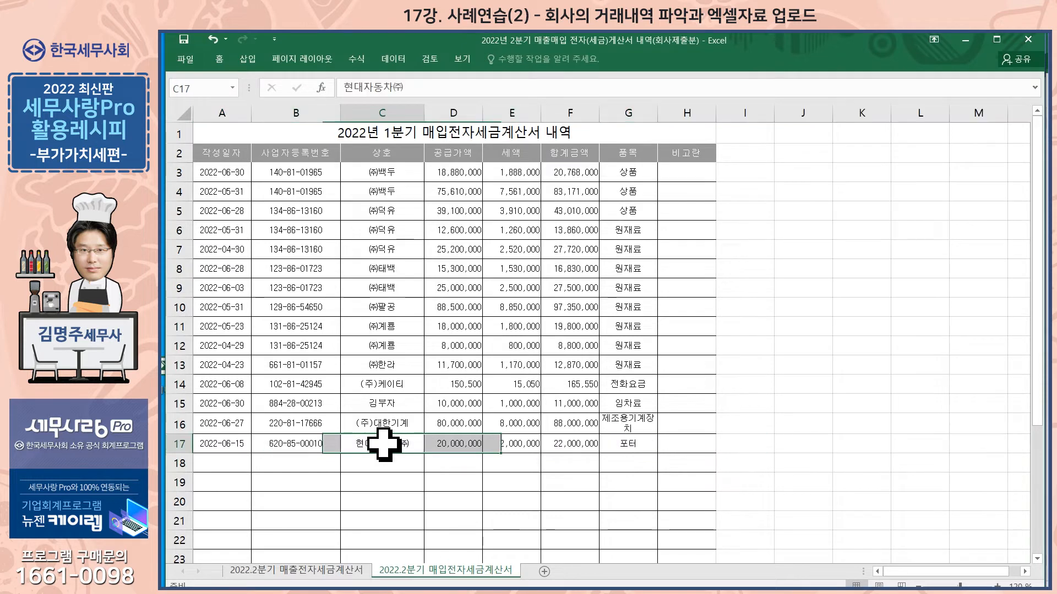
pyautogui.click(174, 444)
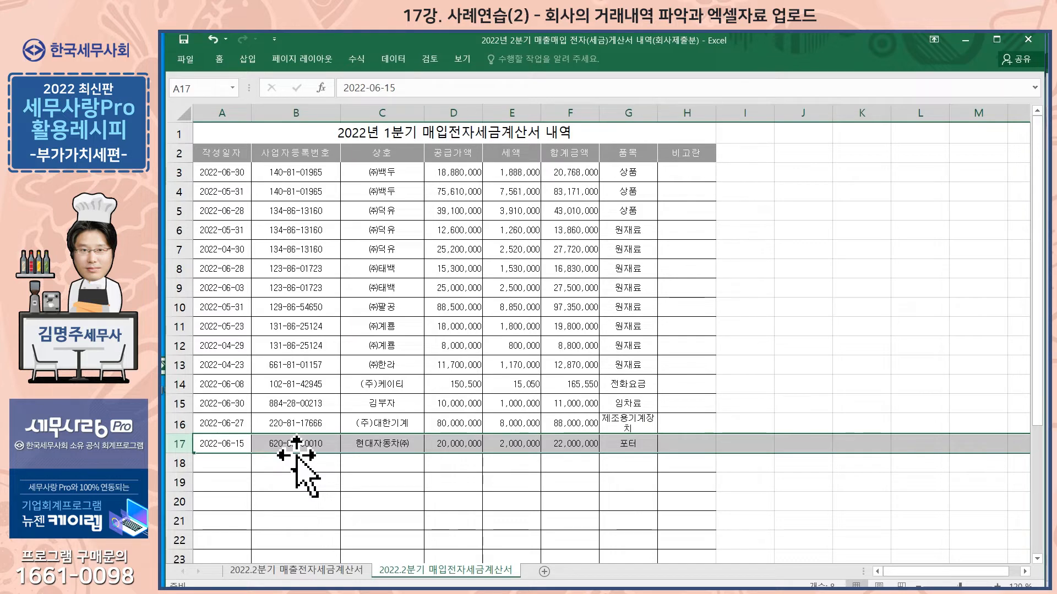
pyautogui.click(396, 451)
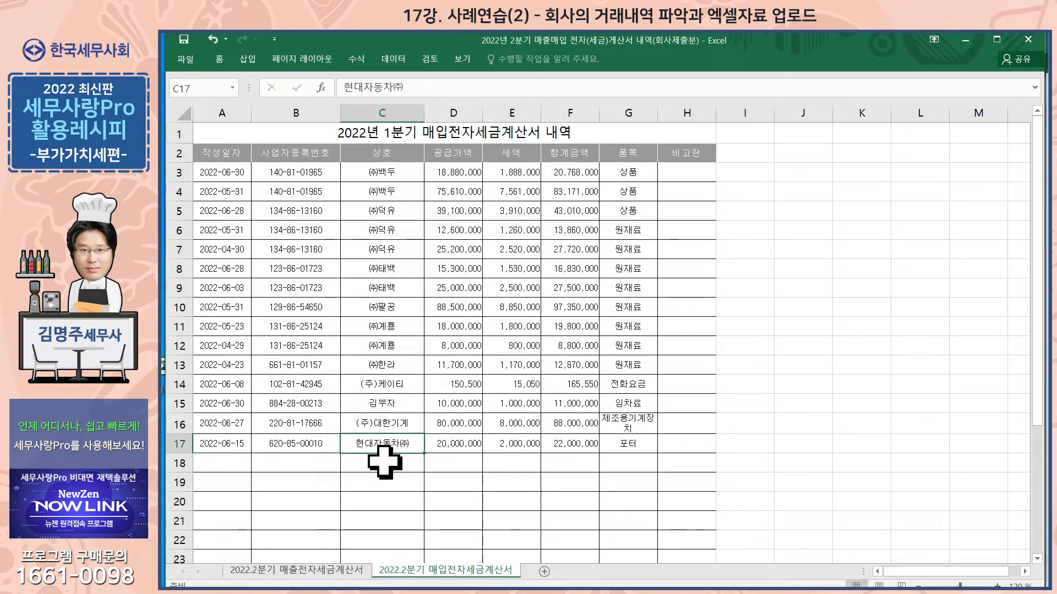
pyautogui.click(180, 446)
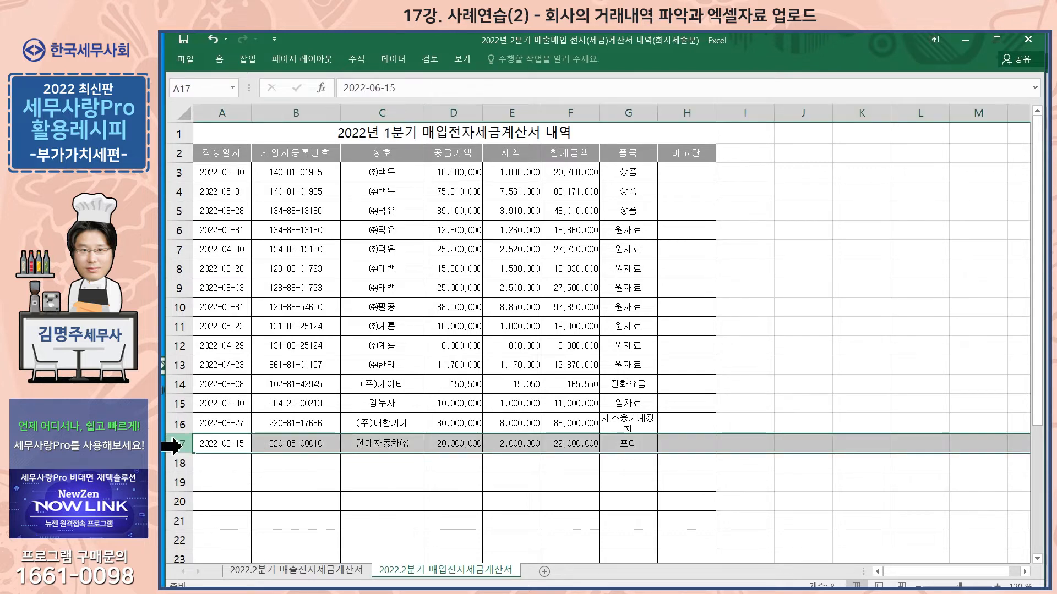
pyautogui.click(296, 448)
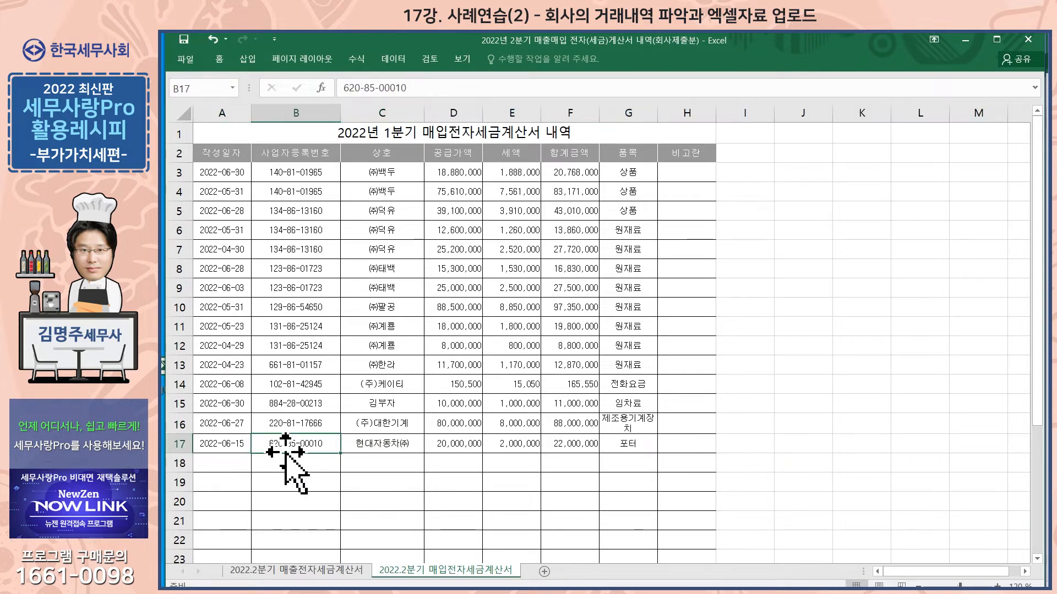
pyautogui.click(180, 444)
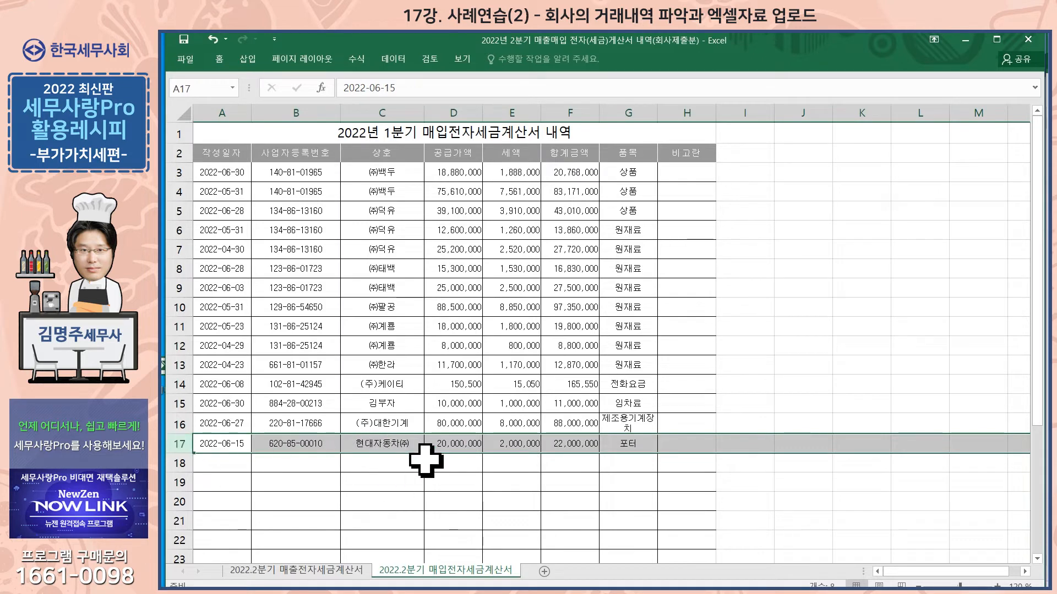
# Examine the tax amount in E17 and the full row entry of the 포터 purchase from 현대자동차㈜.
pyautogui.click(512, 446)
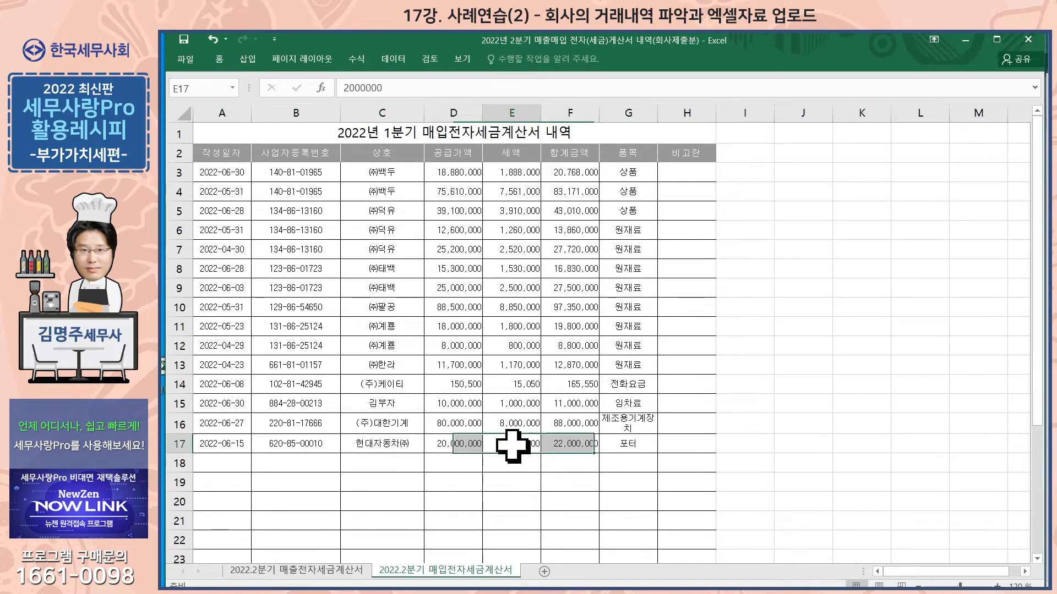
pyautogui.click(176, 446)
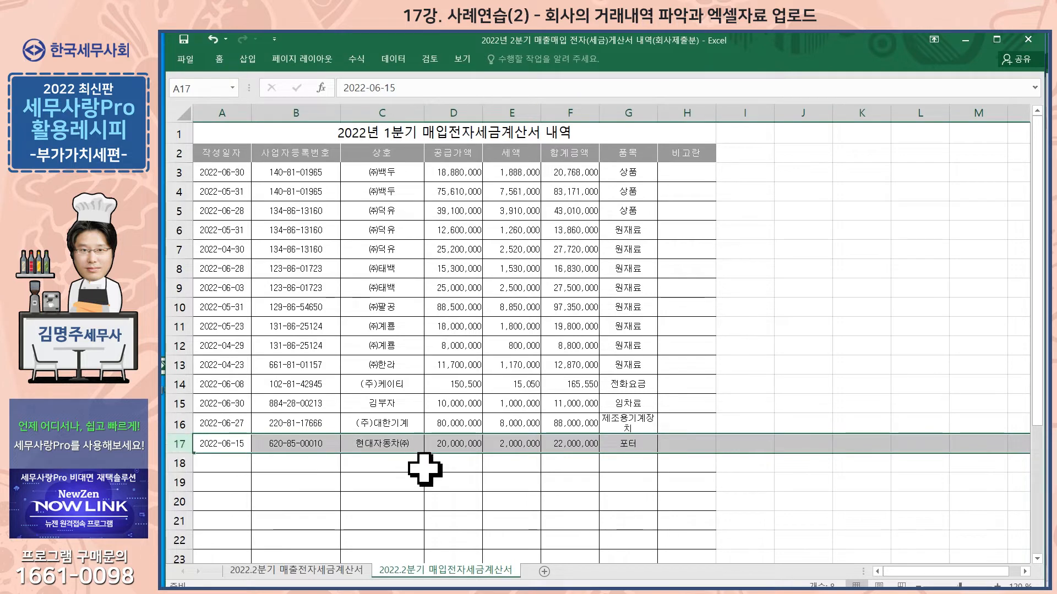
pyautogui.click(383, 447)
pyautogui.click(179, 444)
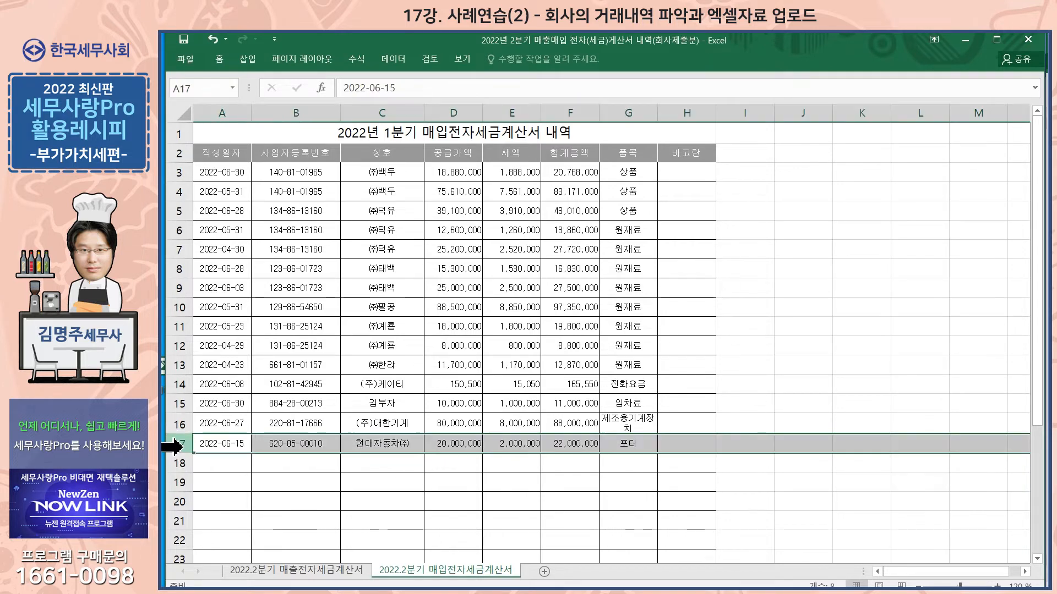
pyautogui.click(363, 448)
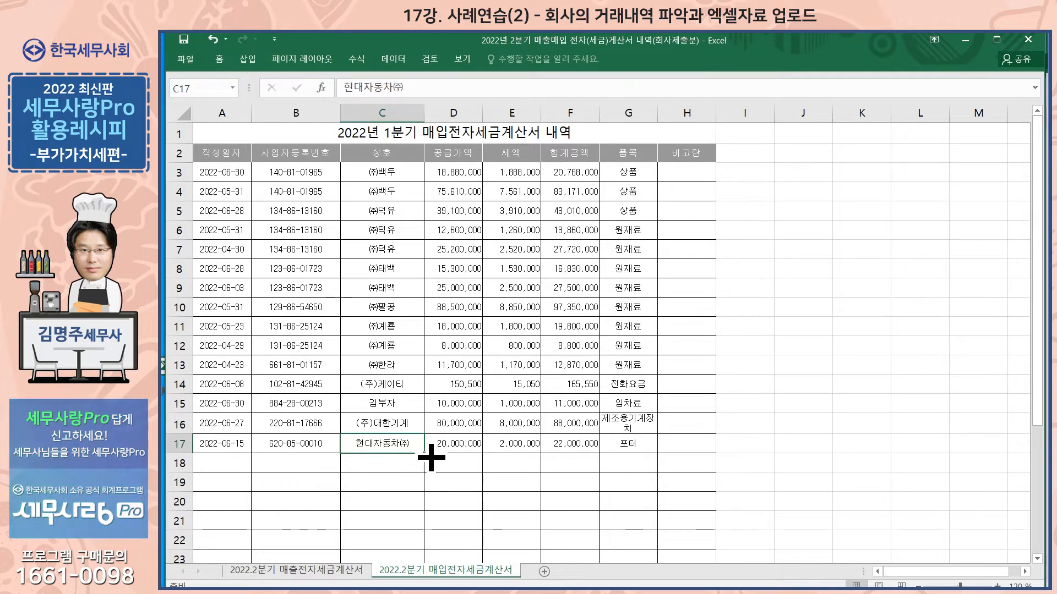
pyautogui.click(182, 445)
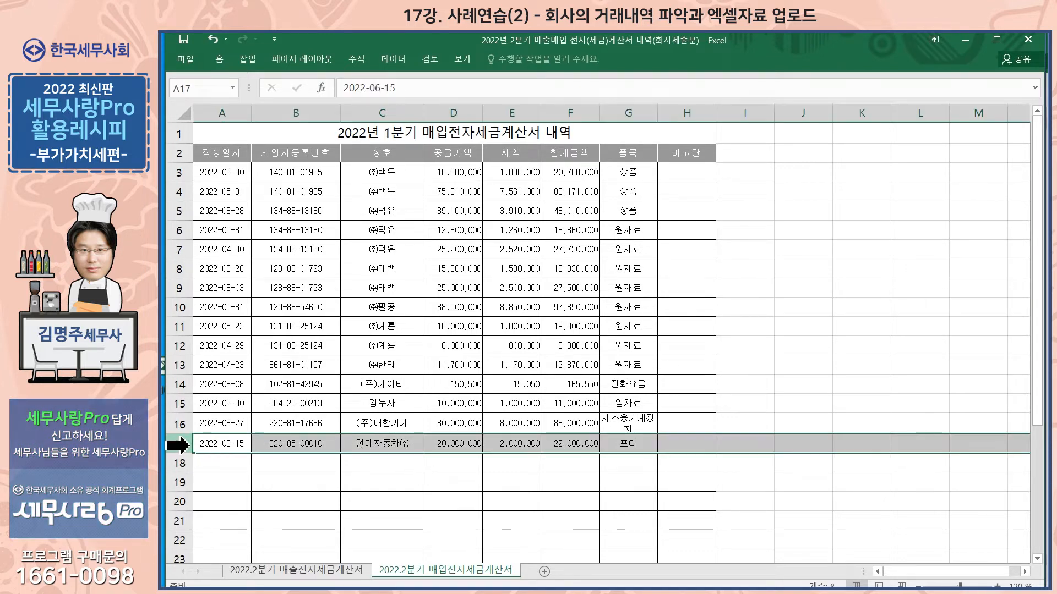
pyautogui.click(514, 443)
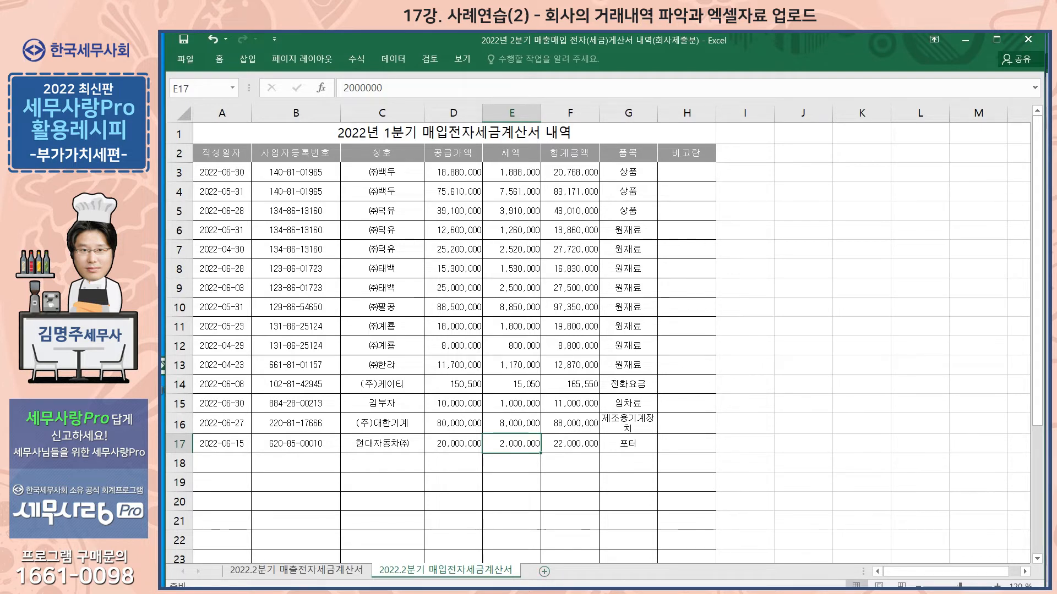
# Switch to 세무사랑Pro, open 기타매입매출전표전송 and load the sales data from the file 기타매출자료입력 업로드_2022년 2분기 매출세금계산서.
pyautogui.hotkey('alt', 'Tab')
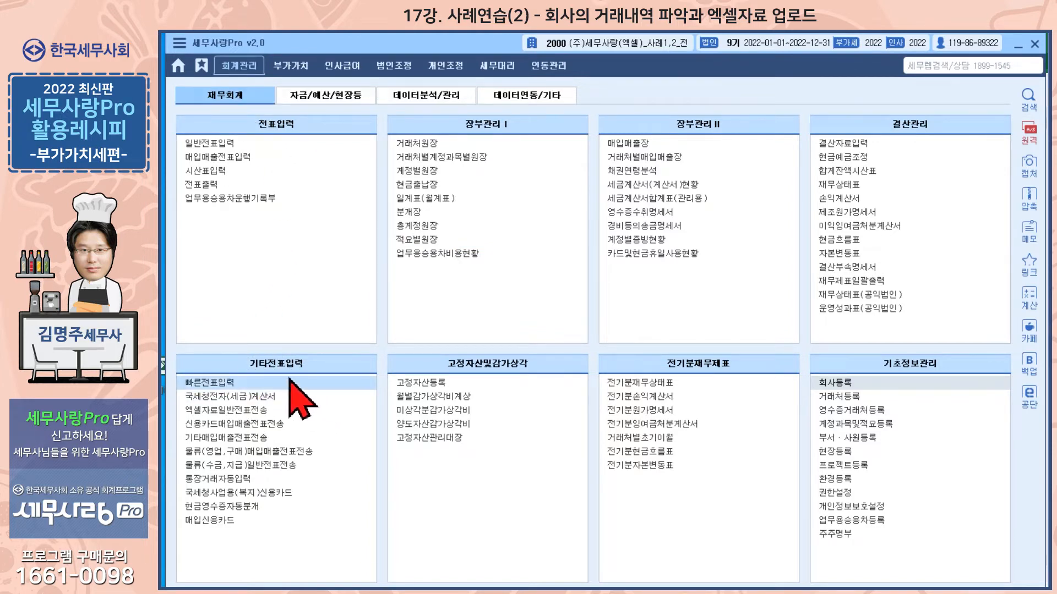
pyautogui.click(224, 438)
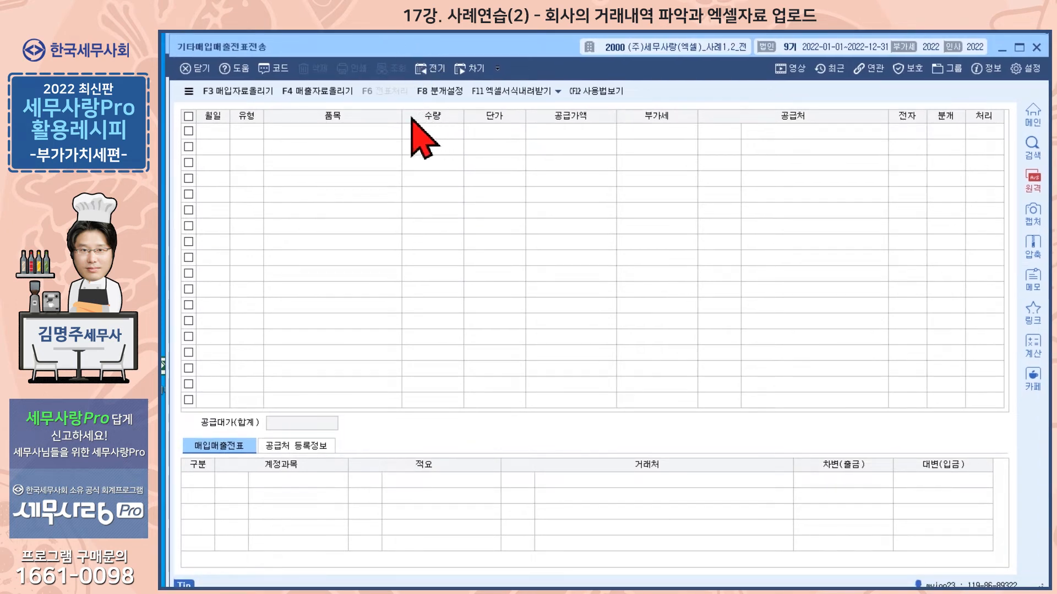
pyautogui.click(308, 92)
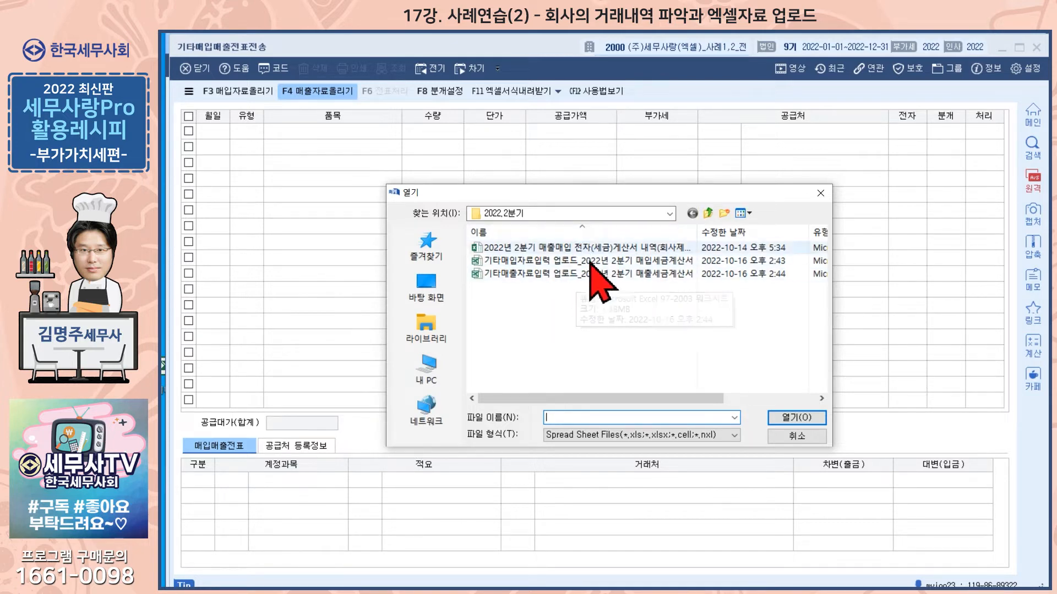
pyautogui.click(573, 274)
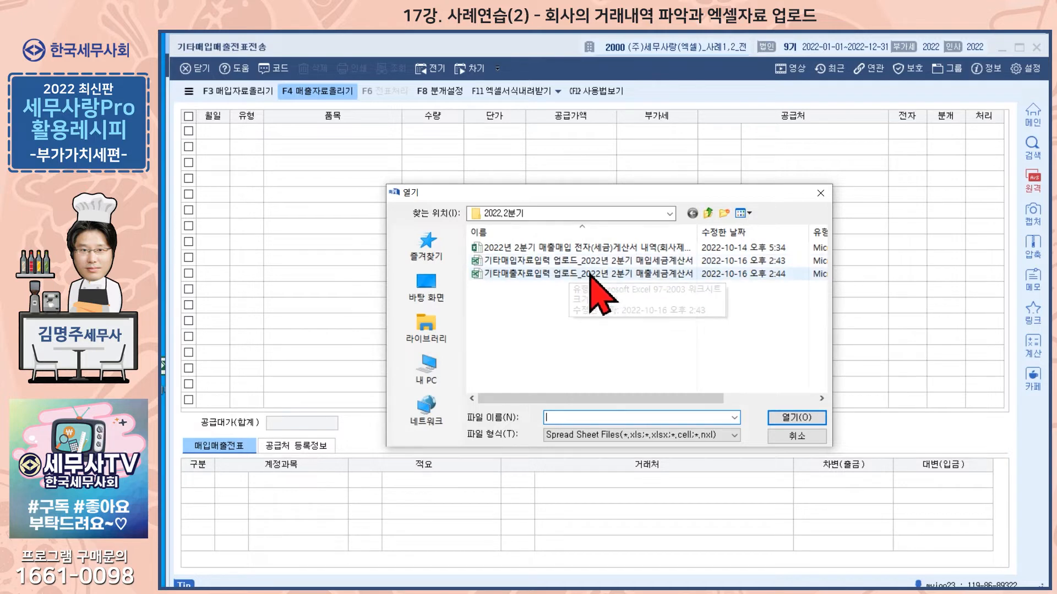
pyautogui.click(788, 418)
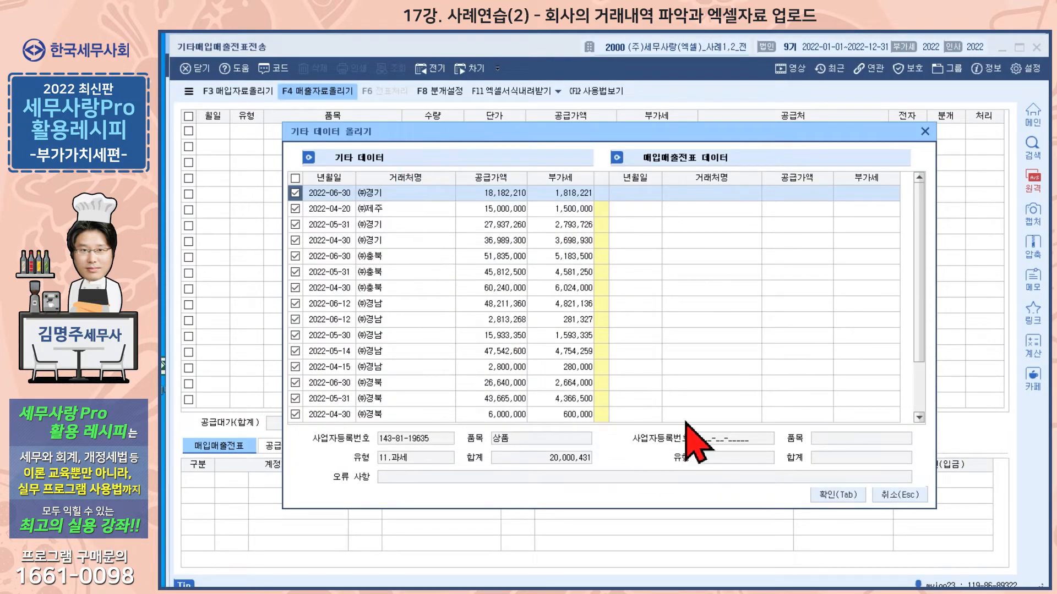
pyautogui.click(831, 493)
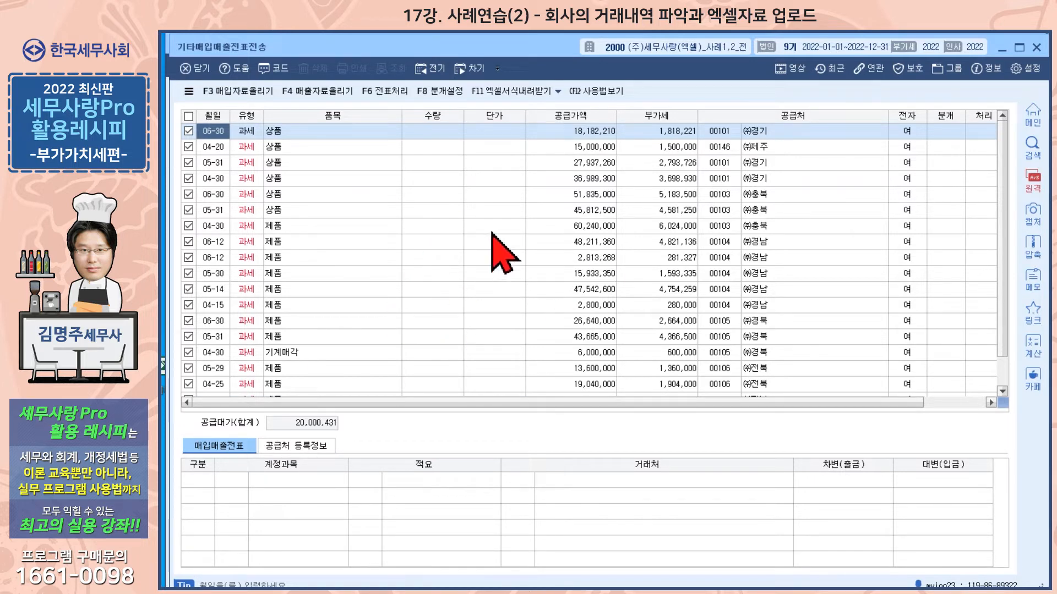
# Examine the 품목 column of the loaded sales rows from the first 상품 entry down through the 제품 entries.
pyautogui.click(290, 137)
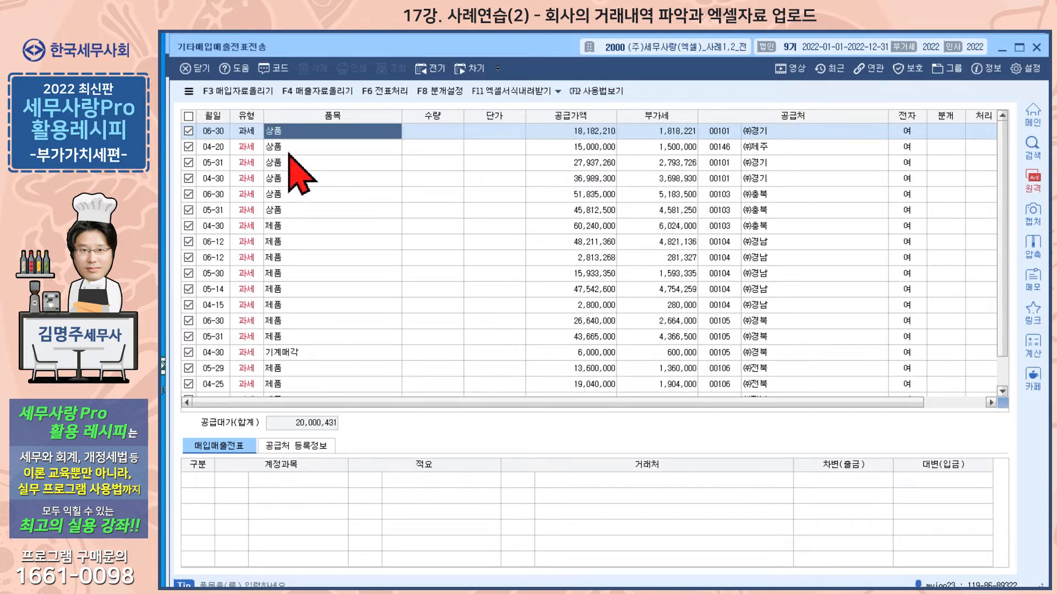
pyautogui.press('Down')
pyautogui.press('Down')
pyautogui.press('Down')
pyautogui.press('Down')
pyautogui.press('Down')
pyautogui.press('Down')
pyautogui.press('Down')
pyautogui.press('Down')
pyautogui.press('Down')
pyautogui.press('Down')
pyautogui.press('Down')
pyautogui.press('Down')
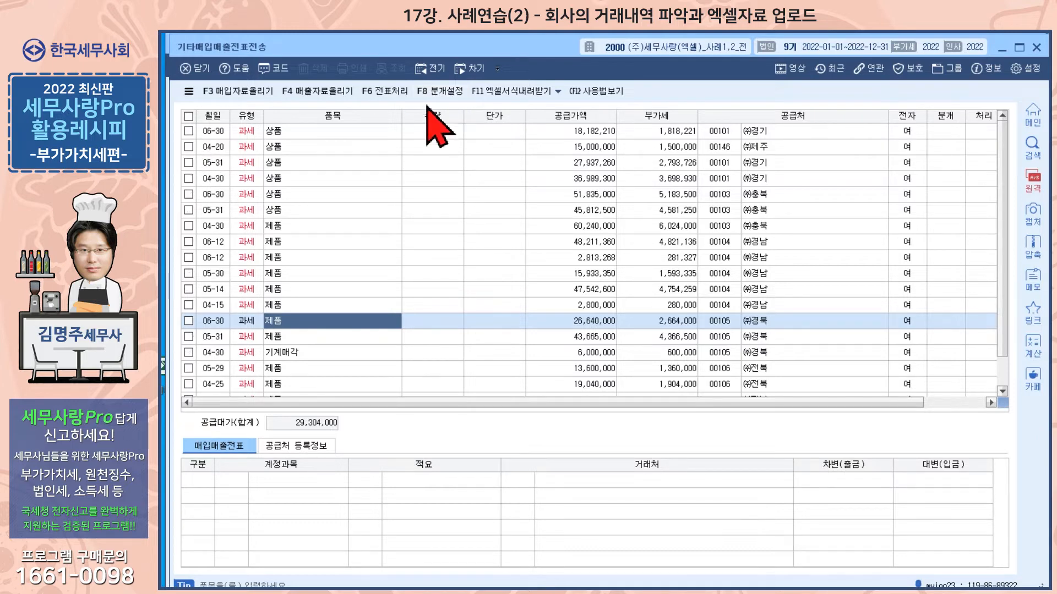
pyautogui.click(188, 116)
pyautogui.click(440, 91)
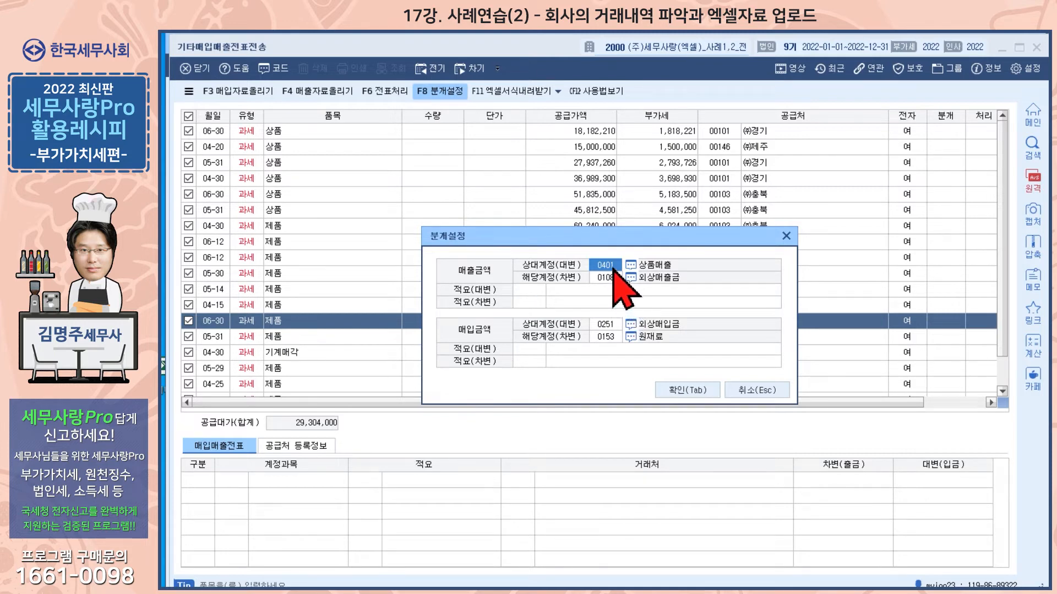
pyautogui.click(758, 390)
pyautogui.click(188, 116)
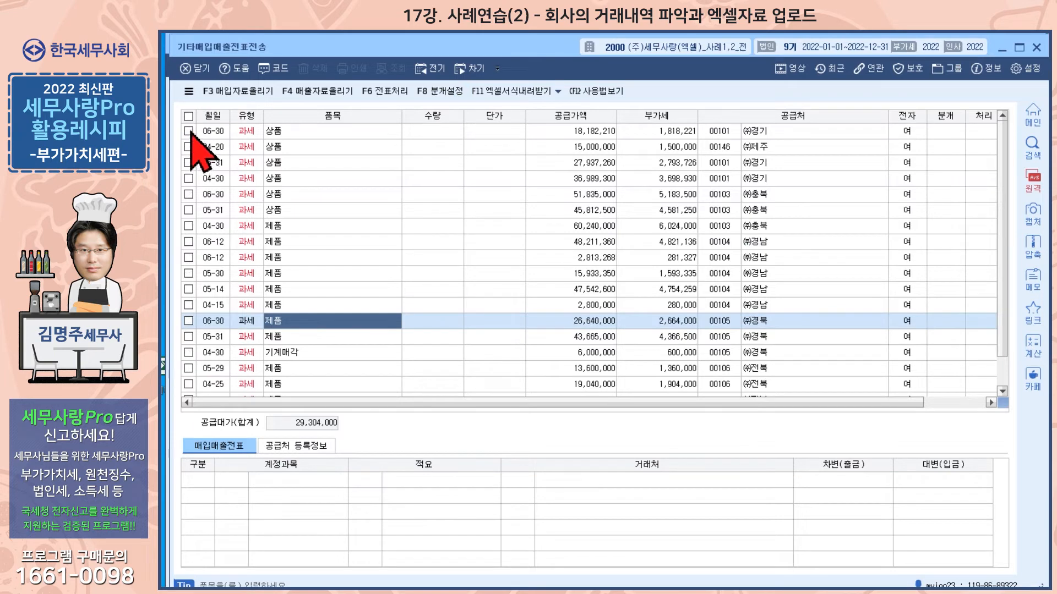
# Select the six 상품 sales rows and apply the journal setting with credit account 0401 상품매출 and debit account 0108 외상매출금.
pyautogui.click(188, 131)
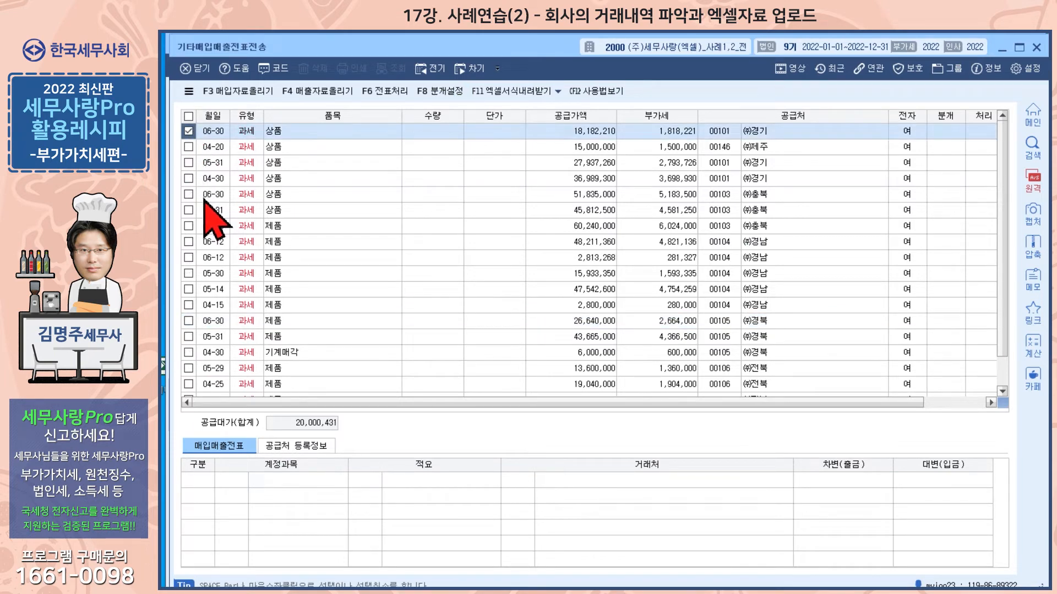
pyautogui.keyDown('shift'); pyautogui.click(190, 210); pyautogui.keyUp('shift')
pyautogui.keyDown('shift'); pyautogui.click(189, 132); pyautogui.keyUp('shift')
pyautogui.keyDown('shift'); pyautogui.click(190, 210); pyautogui.keyUp('shift')
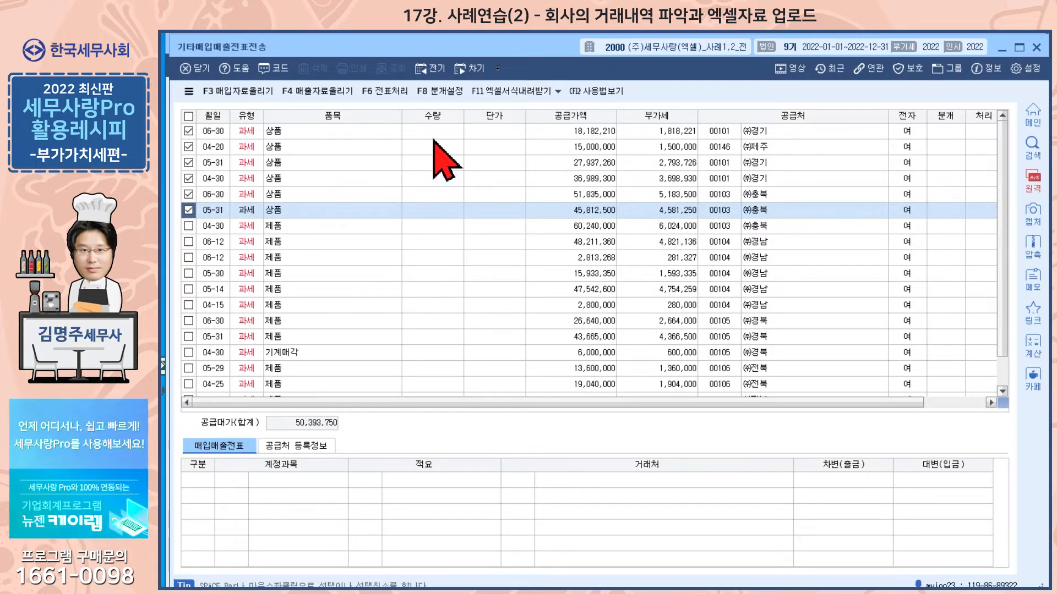
pyautogui.click(450, 93)
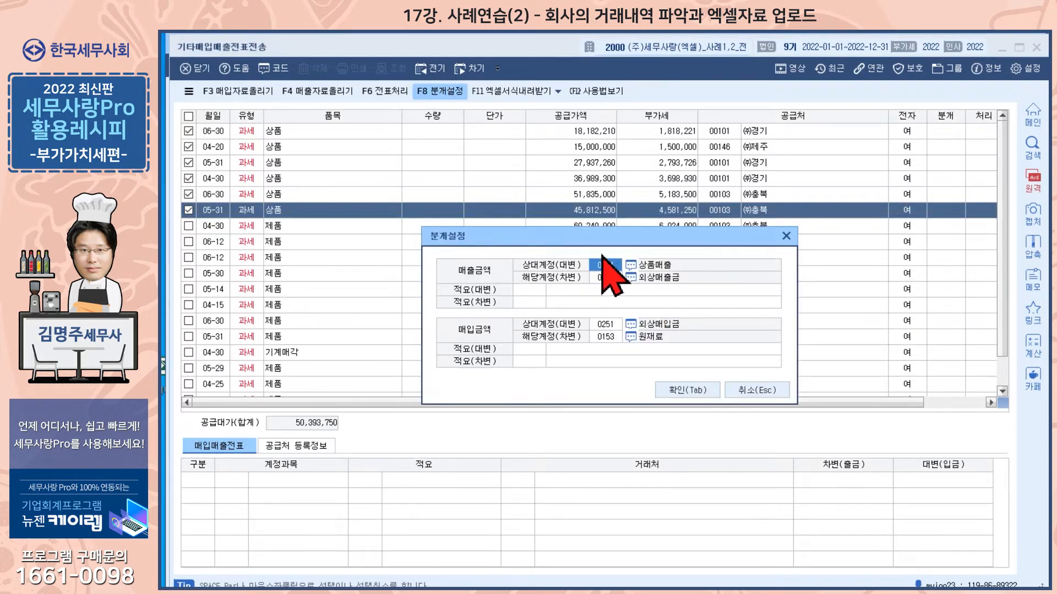
pyautogui.click(688, 391)
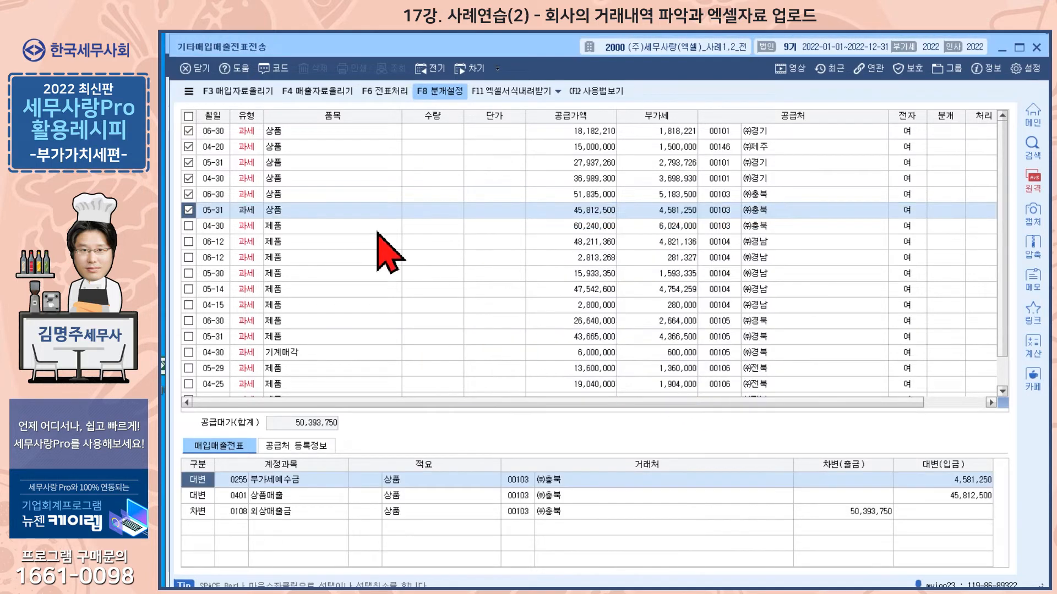
# Transfer the six selected 상품 vouchers to the 매입매출전표.
pyautogui.click(385, 93)
pyautogui.click(588, 351)
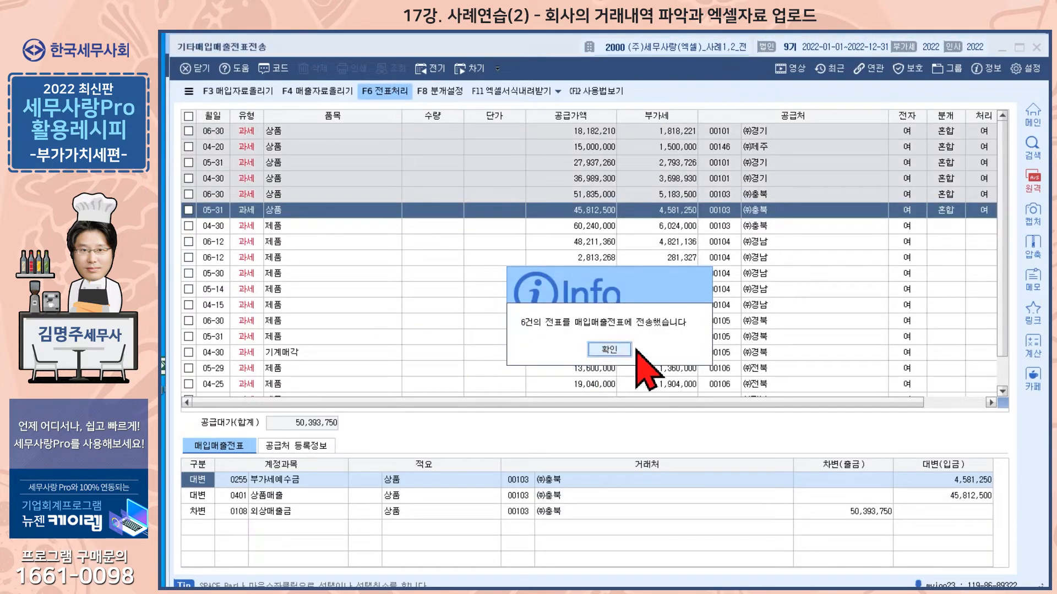
pyautogui.click(607, 350)
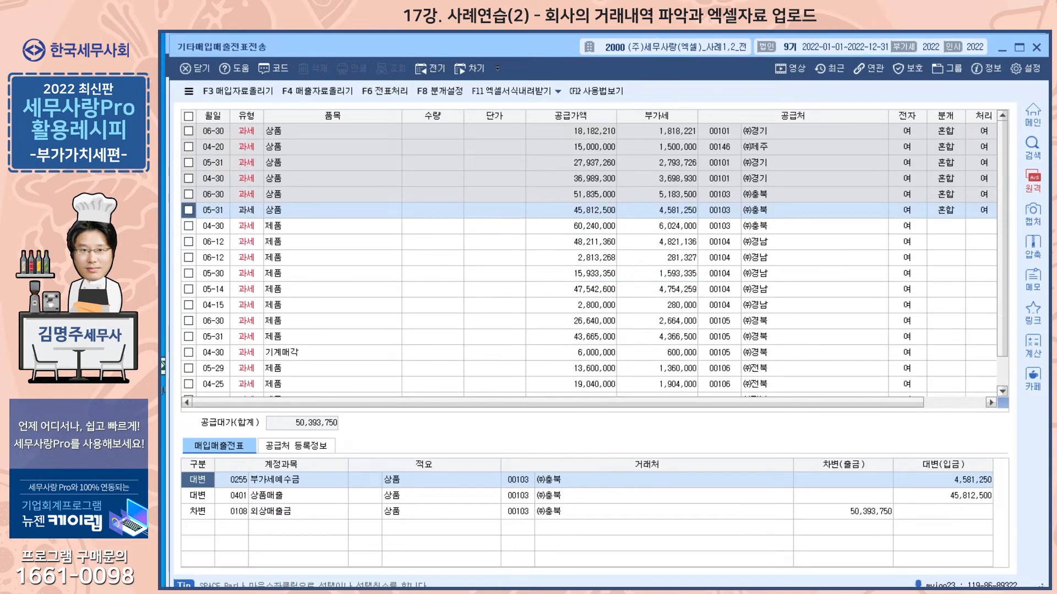
# Open 매입매출전표입력 and retrieve the vouchers for April to June 2022.
pyautogui.press('Escape')
pyautogui.click(207, 158)
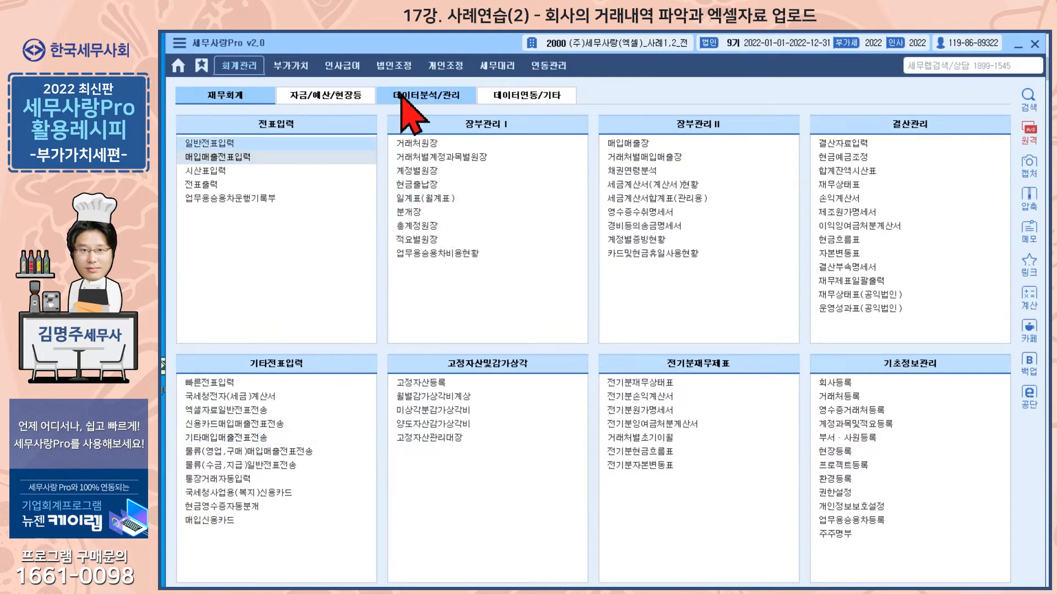
pyautogui.write('04')
pyautogui.press('Return')
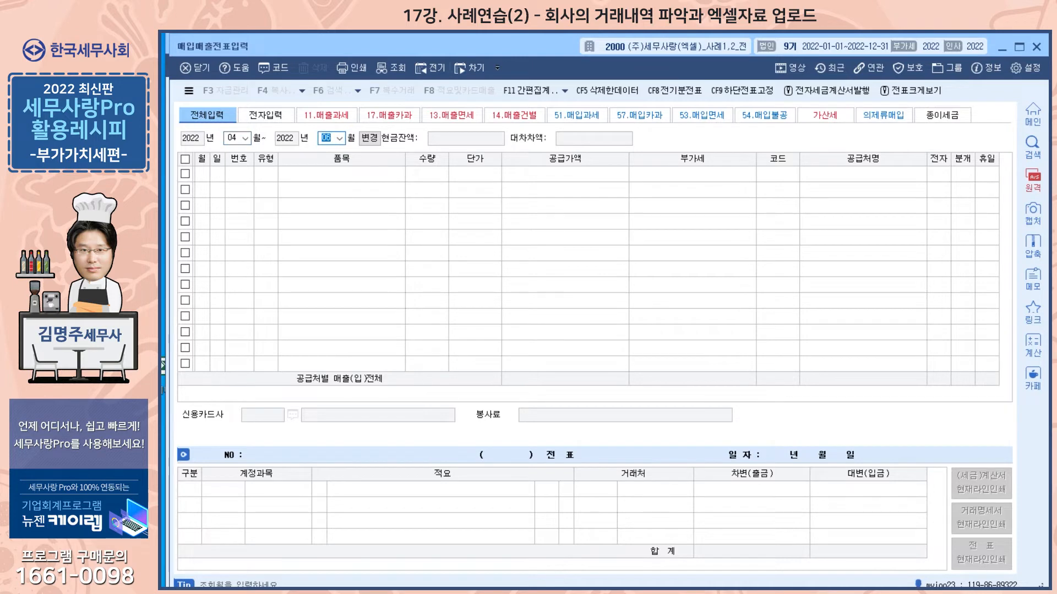
pyautogui.press('Return')
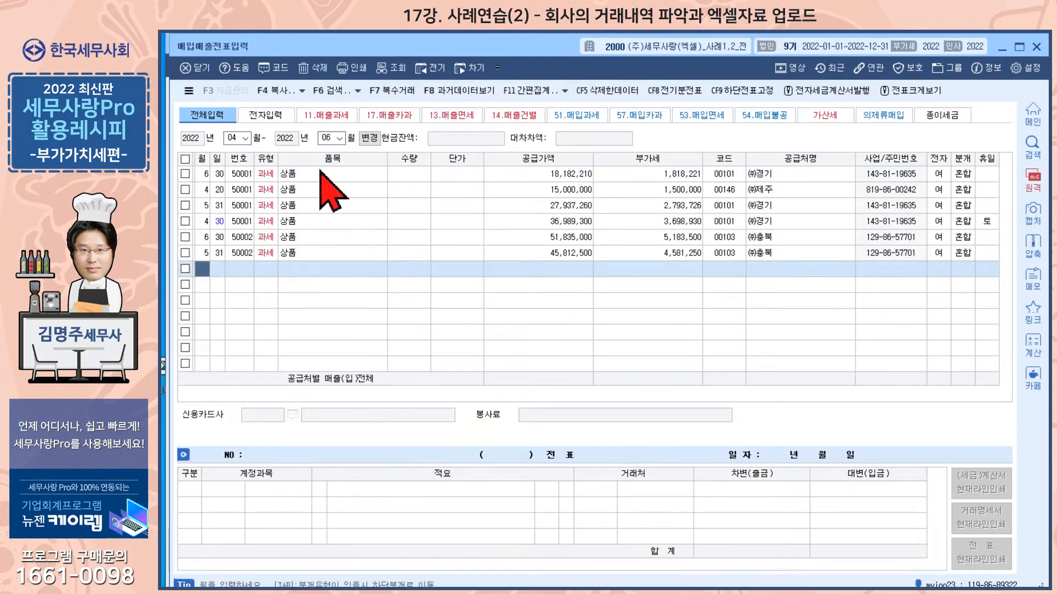
# Examine the transferred 상품 vouchers from ㈜경기, ㈜제주 and ㈜충북 together with their journal lines.
pyautogui.click(322, 174)
pyautogui.click(538, 189)
pyautogui.click(578, 206)
pyautogui.click(575, 238)
pyautogui.click(574, 253)
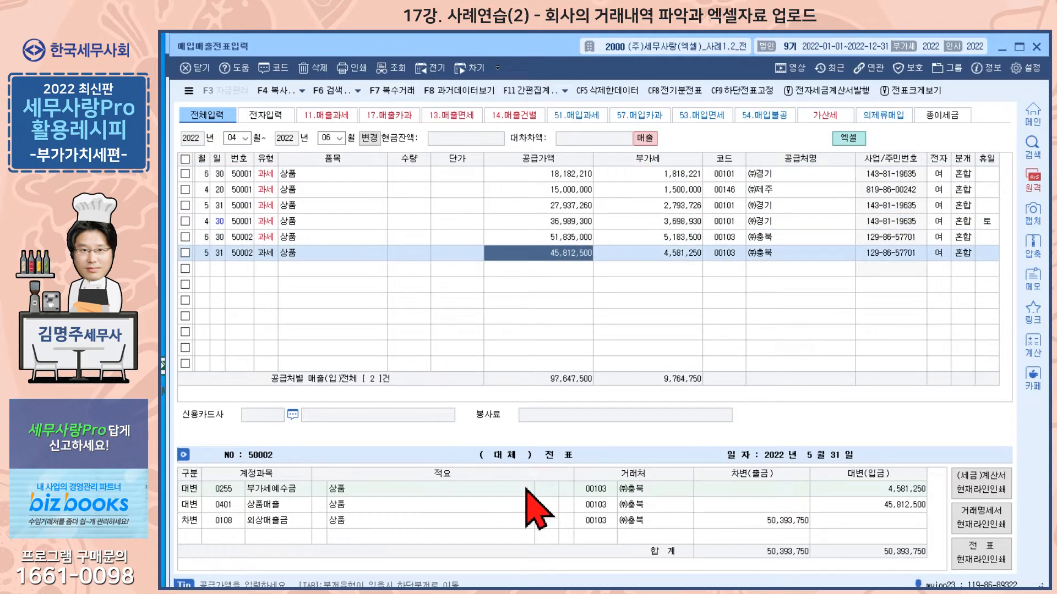
# Return to 기타매입매출전표전송 and select the unprocessed 제품 rows, leaving out 기계매각 and 임대료(전대료).
pyautogui.click(614, 586)
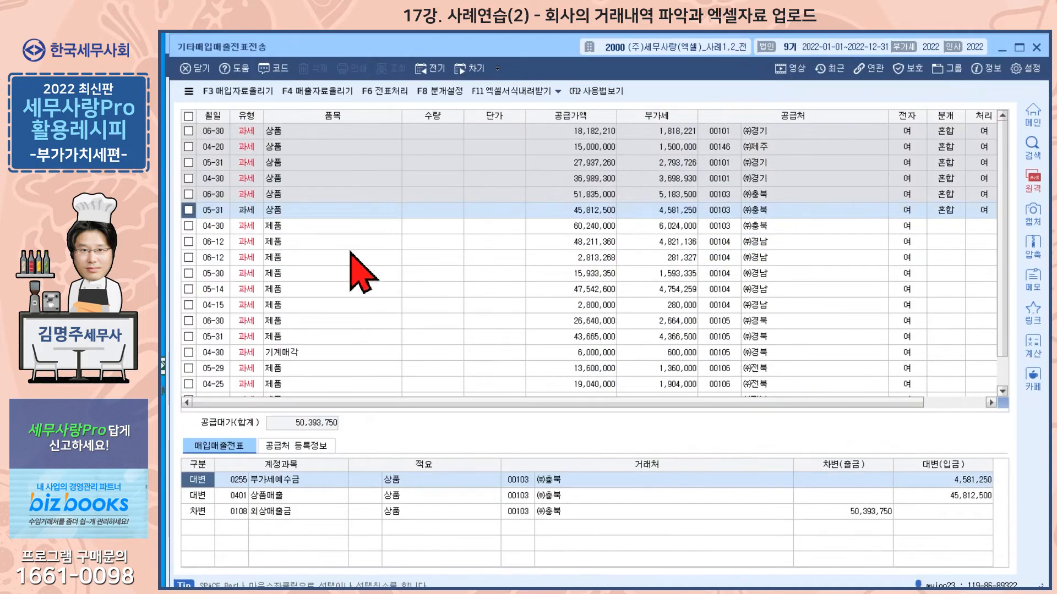
pyautogui.click(189, 227)
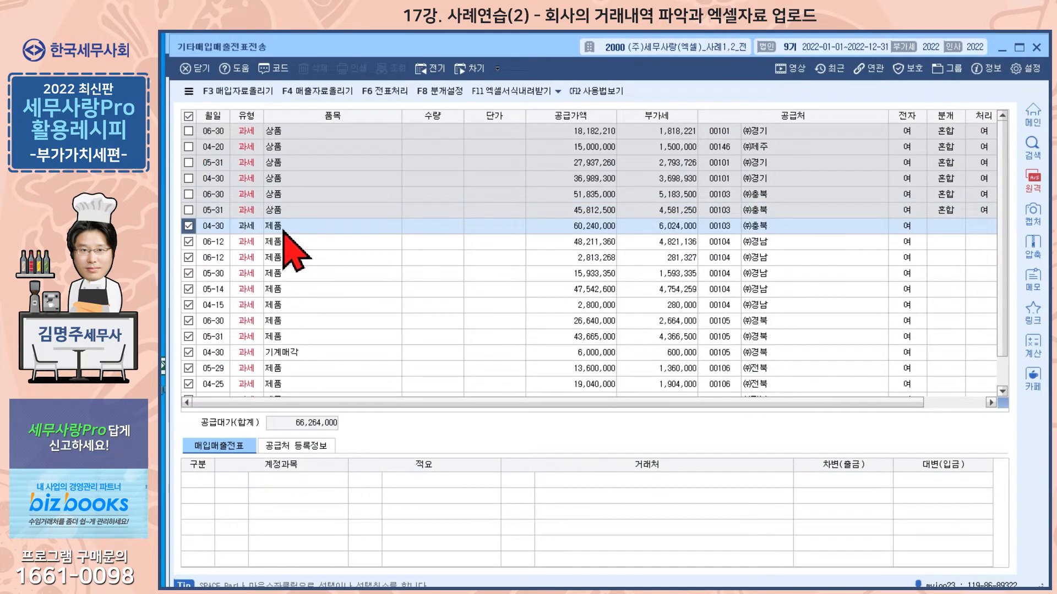
pyautogui.click(288, 353)
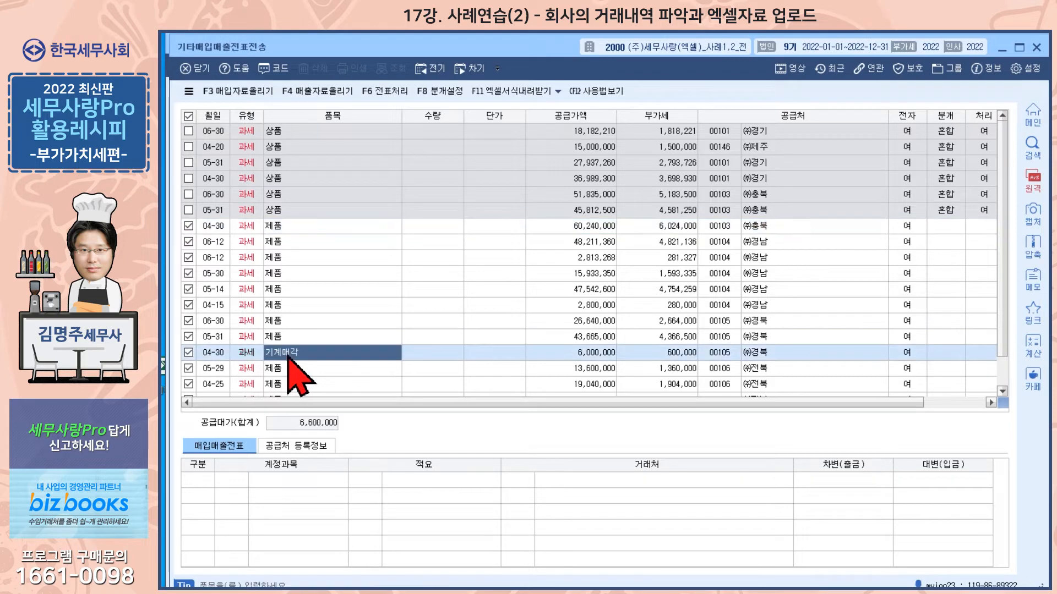
pyautogui.scroll(-1, 298, 374)
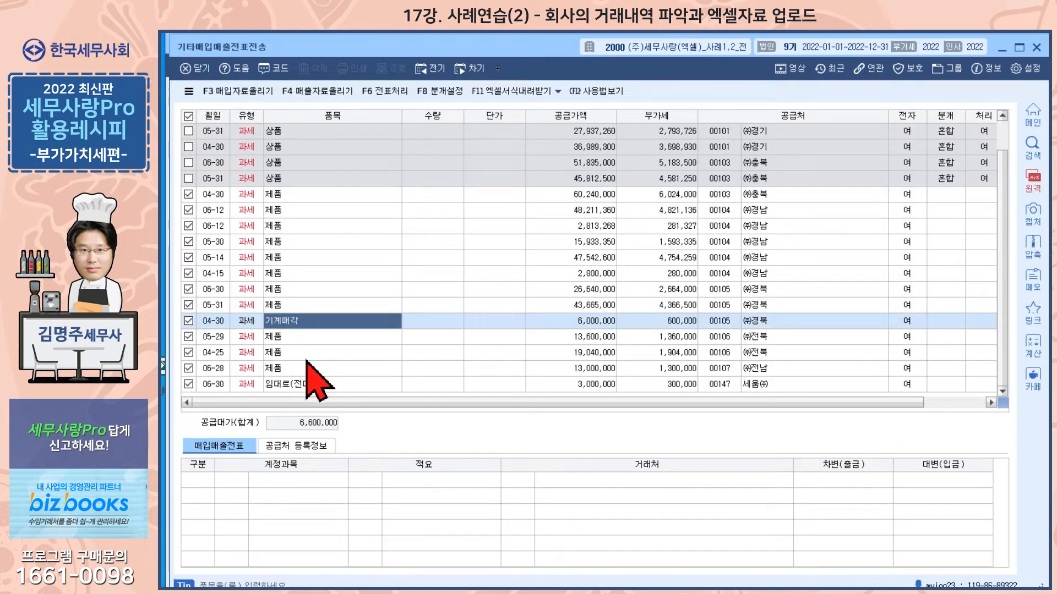
pyautogui.click(188, 320)
pyautogui.click(189, 384)
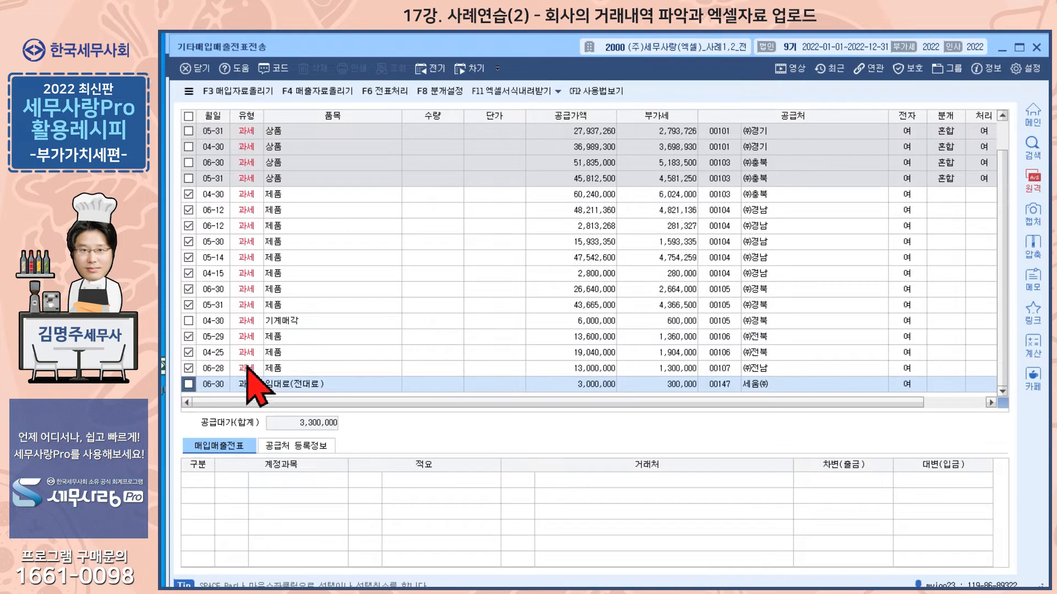
pyautogui.click(189, 322)
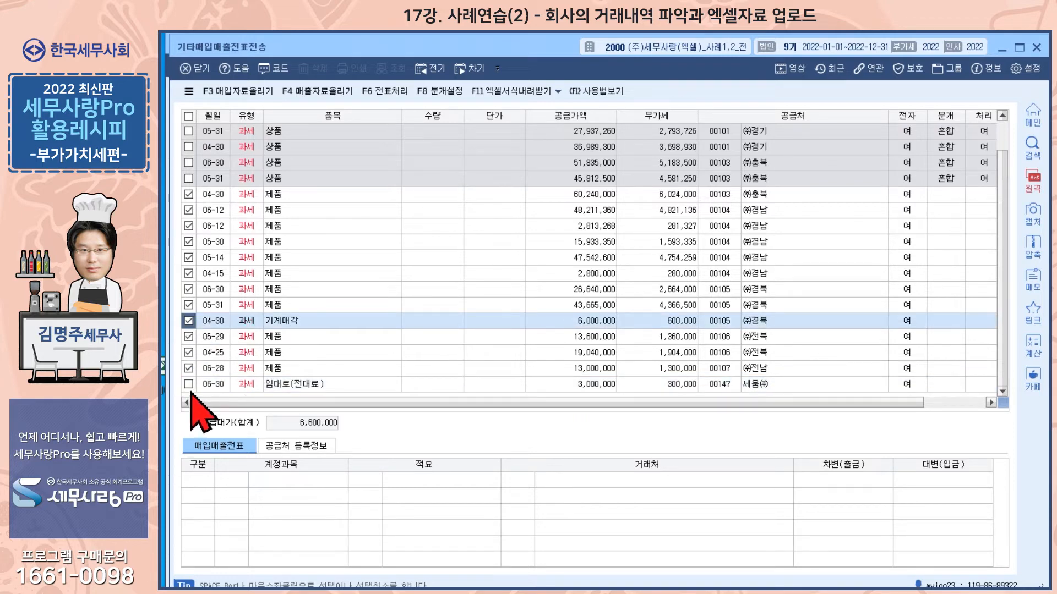
pyautogui.click(189, 321)
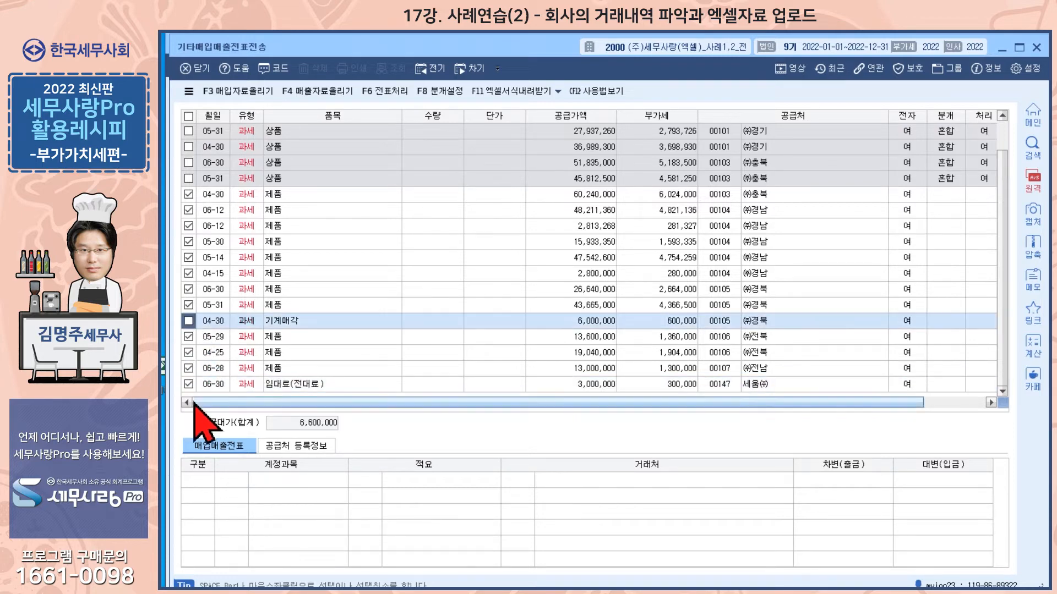
pyautogui.click(188, 385)
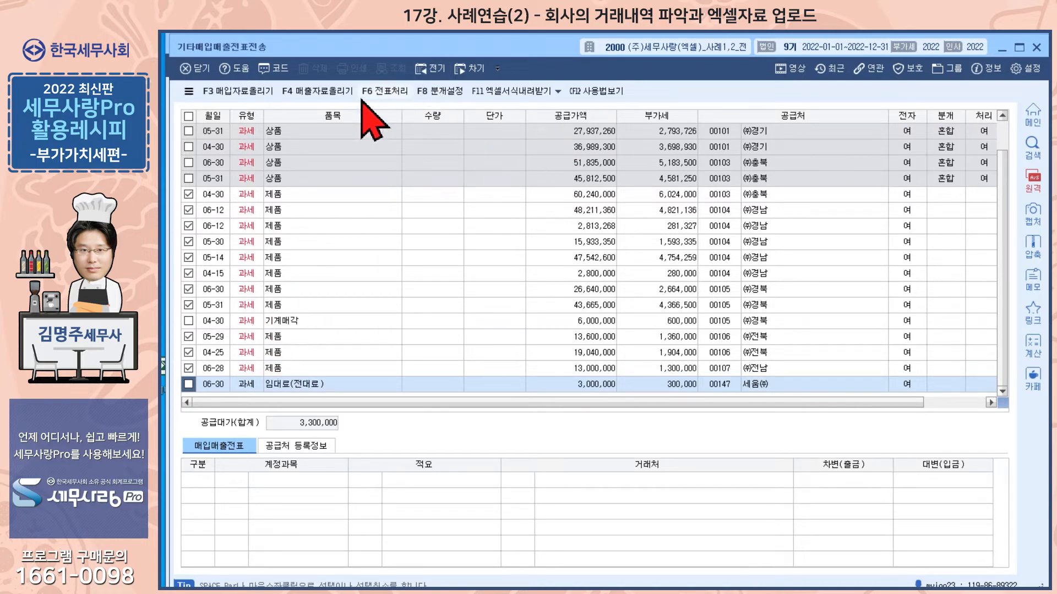
# Set the 분개설정 sales counter account (대변) to 0404 제품매출 for the selected 제품 rows.
pyautogui.click(422, 93)
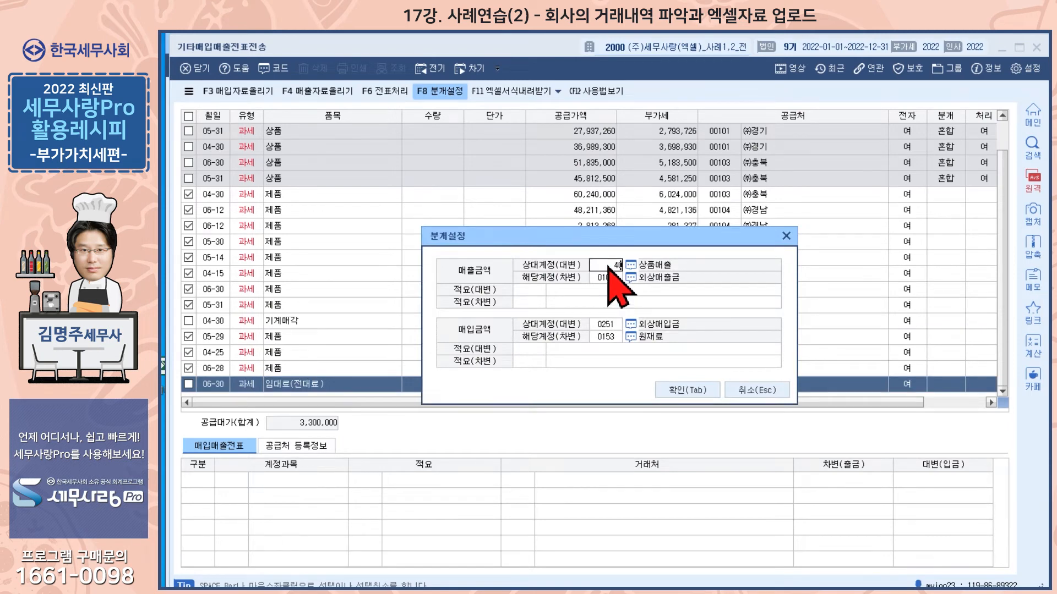
pyautogui.press('Return')
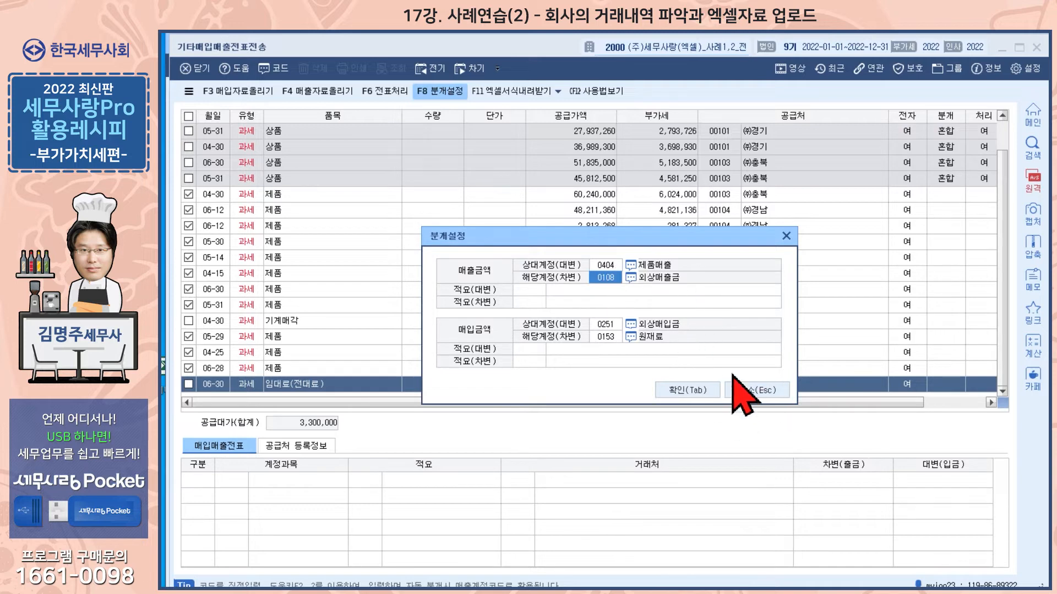
pyautogui.click(688, 390)
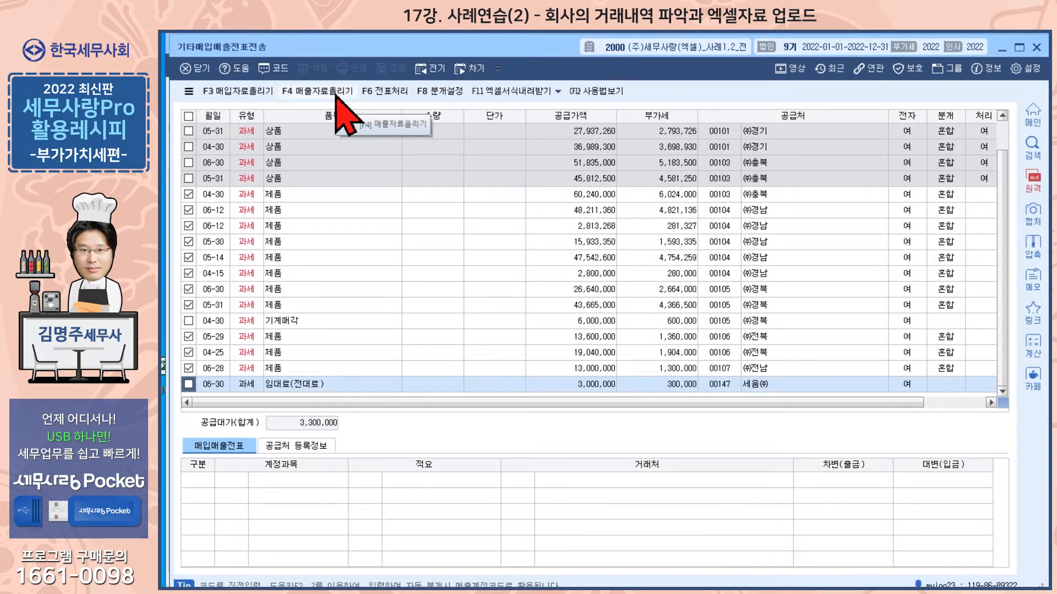
# Transfer the selected 제품 vouchers to the 매입매출전표.
pyautogui.click(385, 91)
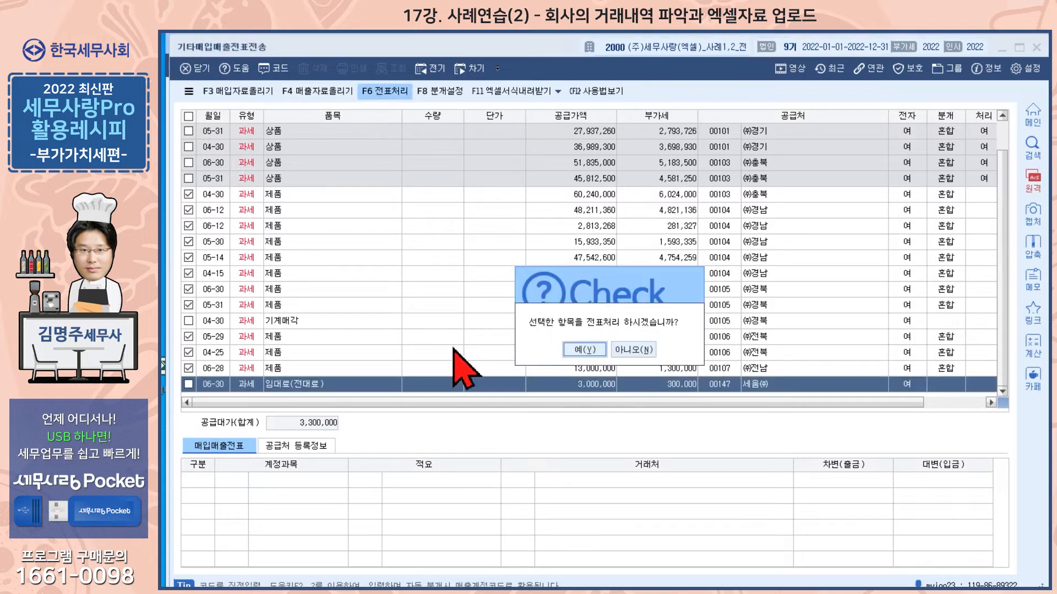
pyautogui.click(584, 349)
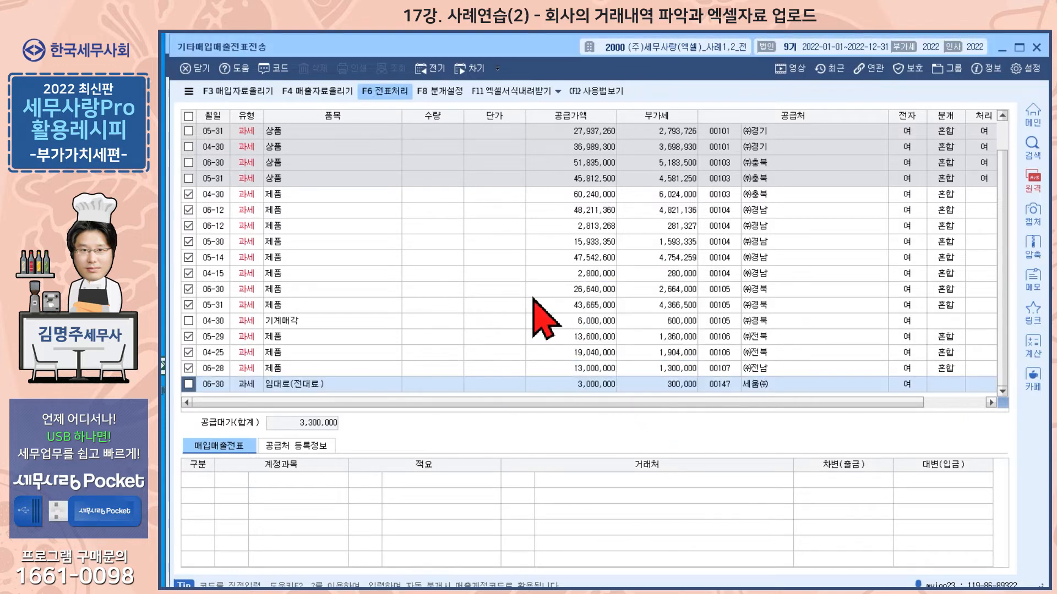
pyautogui.click(609, 350)
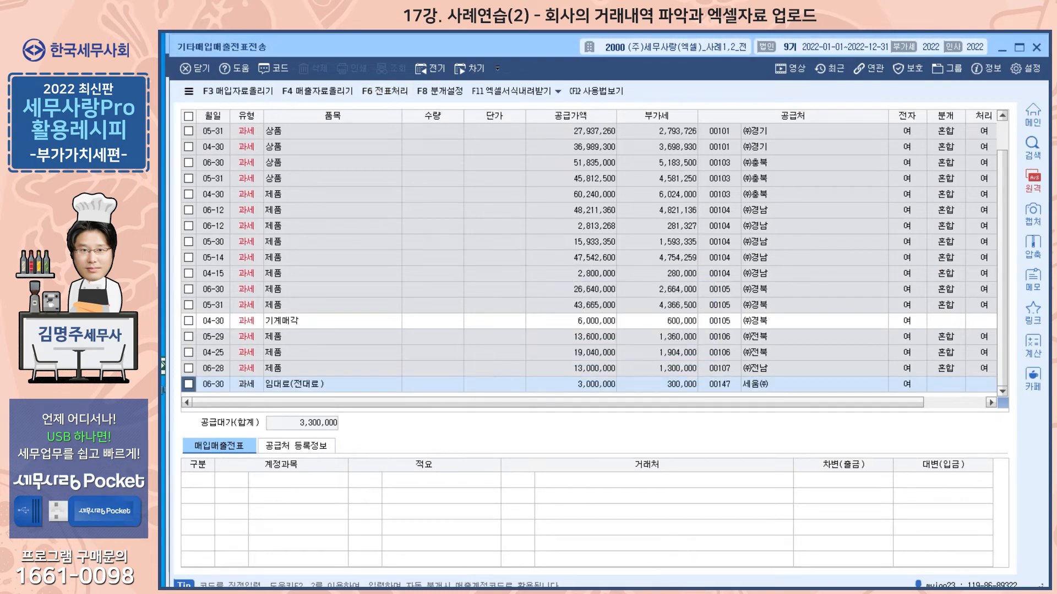
# Reload the list in 매입매출전표입력 and examine the journal lines of ㈜경남's May 14 제품 voucher.
pyautogui.hotkey('alt', 'Tab')
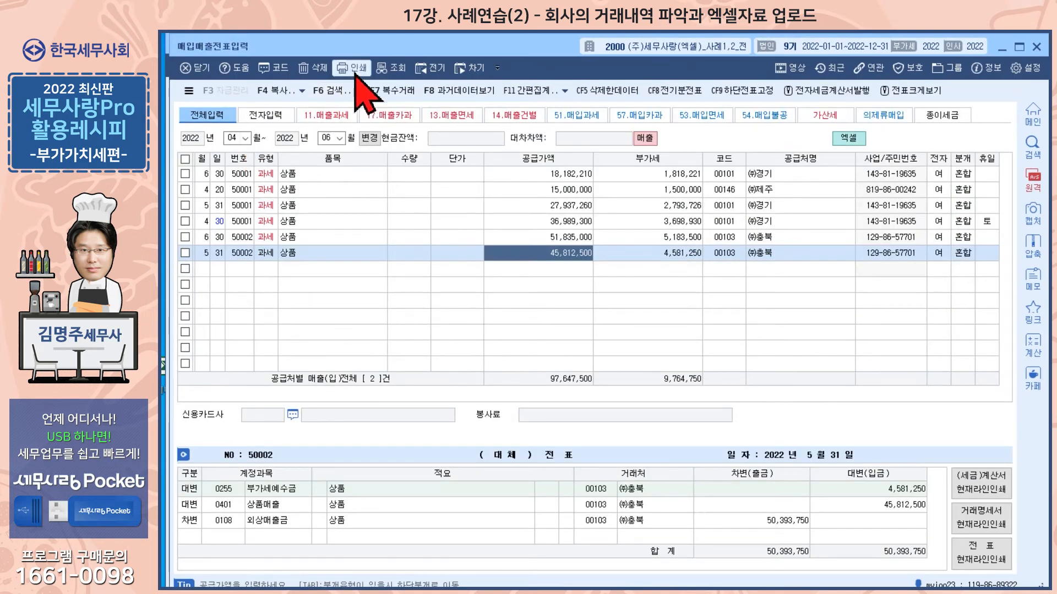
pyautogui.click(392, 69)
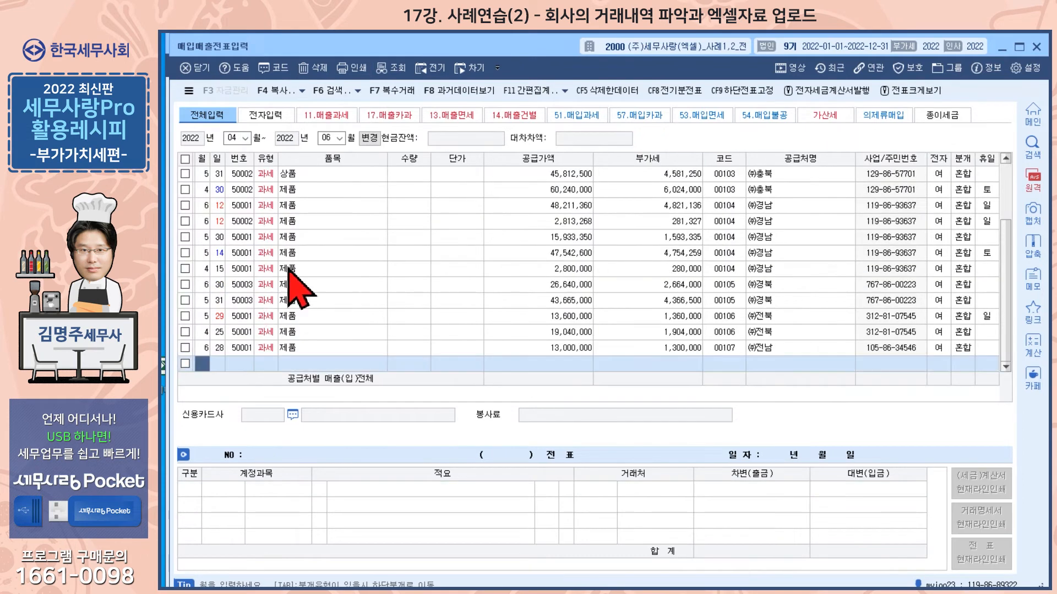
pyautogui.click(311, 253)
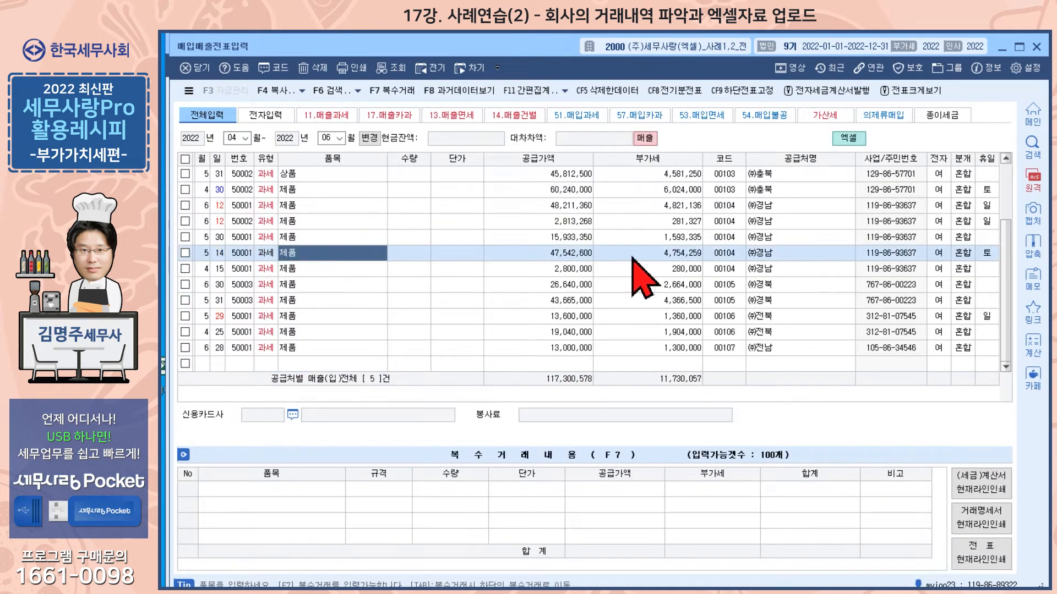
pyautogui.click(662, 254)
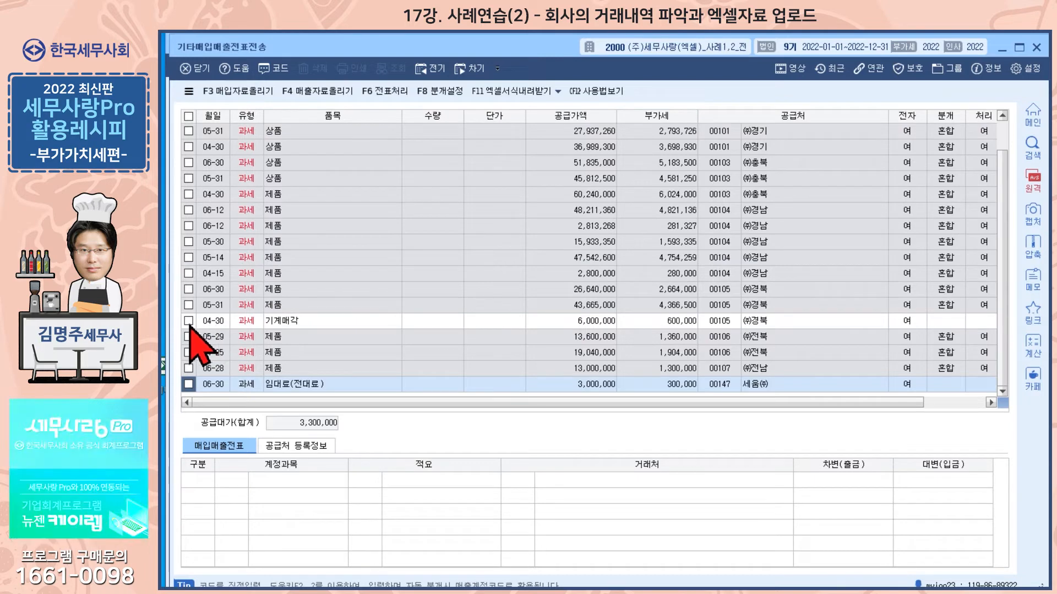
# In 기타매입매출전표전송, select only the 임대료(전대료) row and set its sales counter account (대변) to 0411 임대료수입.
pyautogui.click(189, 322)
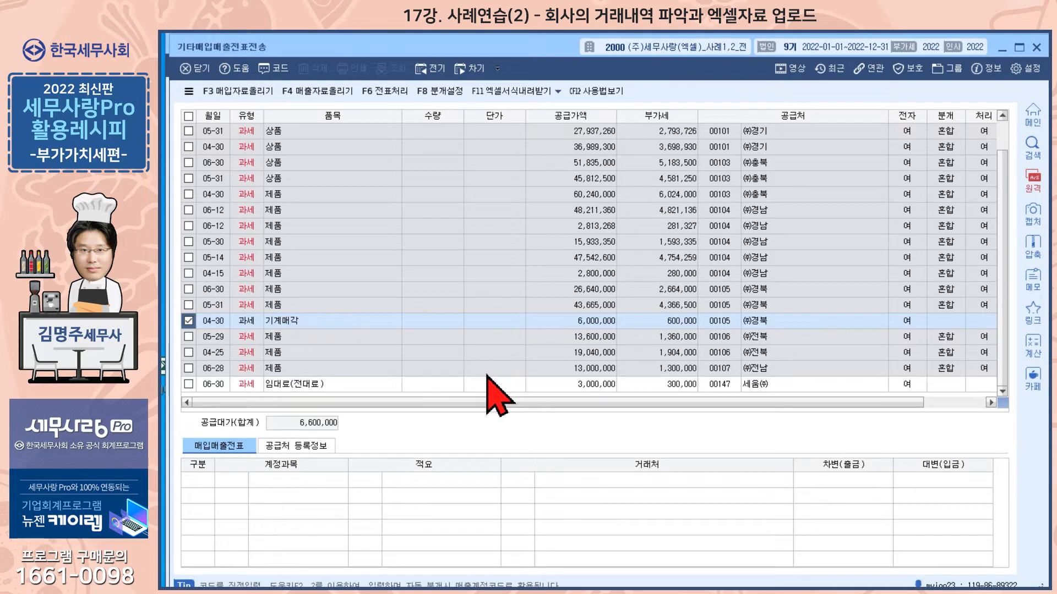
pyautogui.click(188, 384)
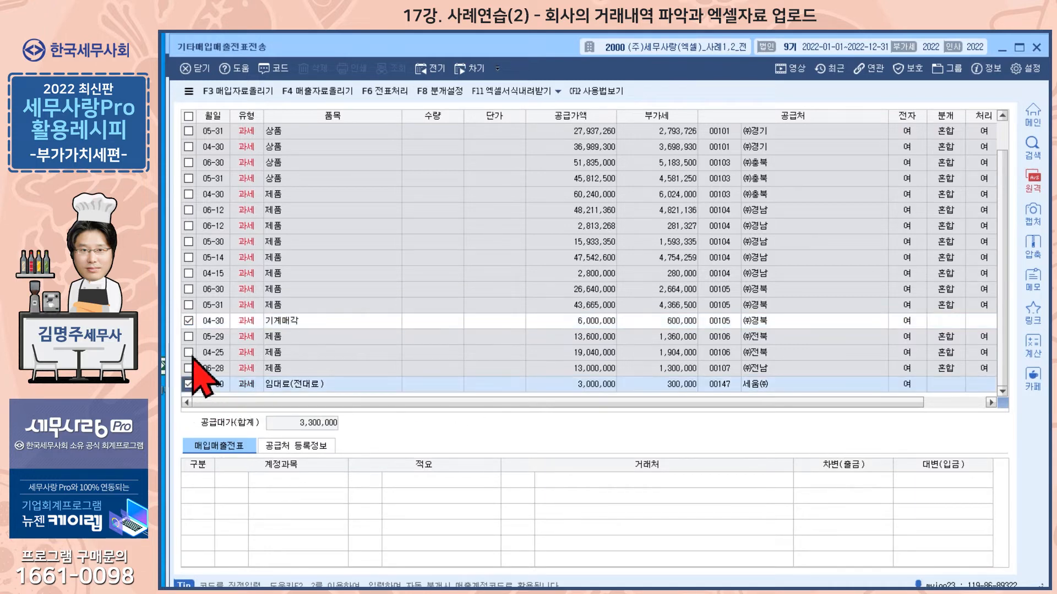
pyautogui.click(189, 321)
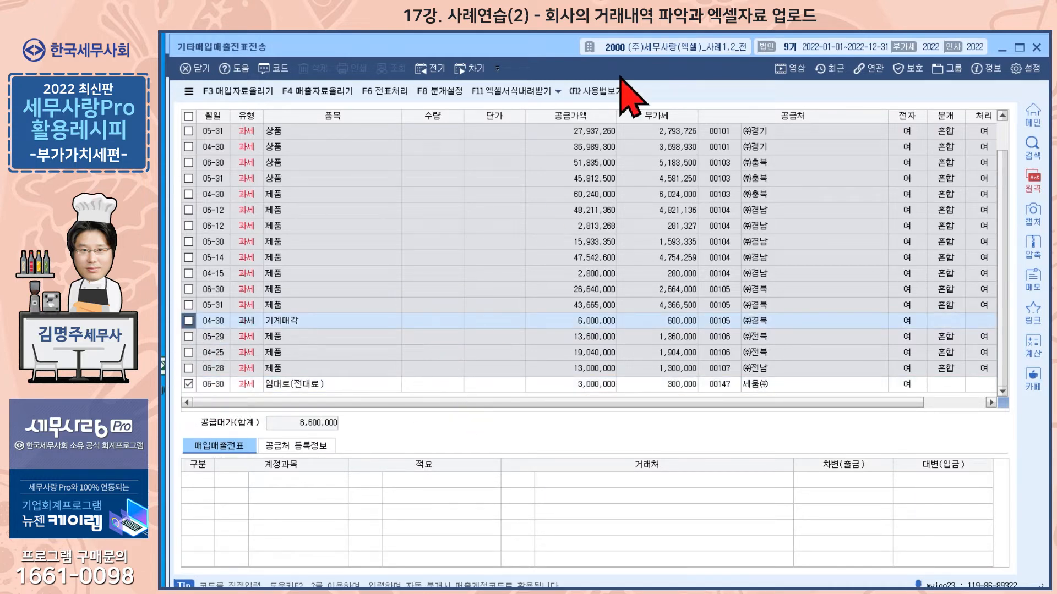
pyautogui.click(439, 91)
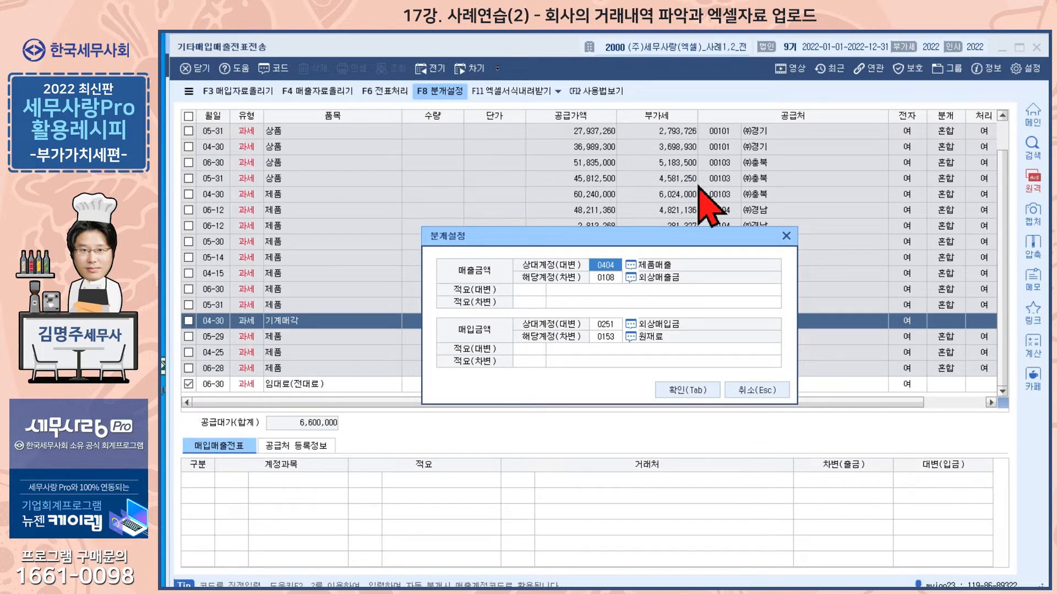
pyautogui.press('F2')
pyautogui.write('이')
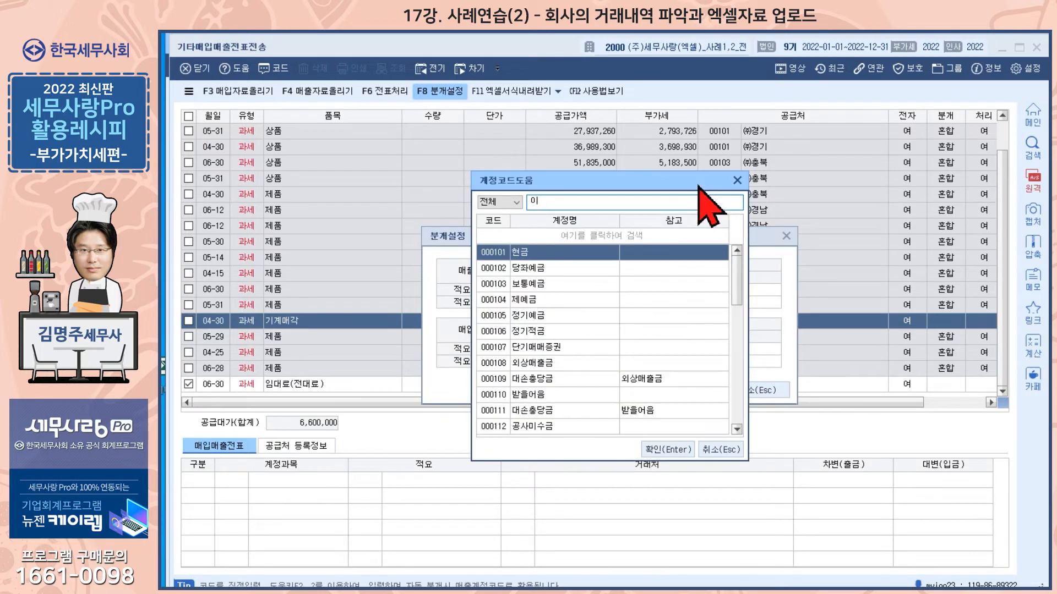
pyautogui.write('ㅁ대')
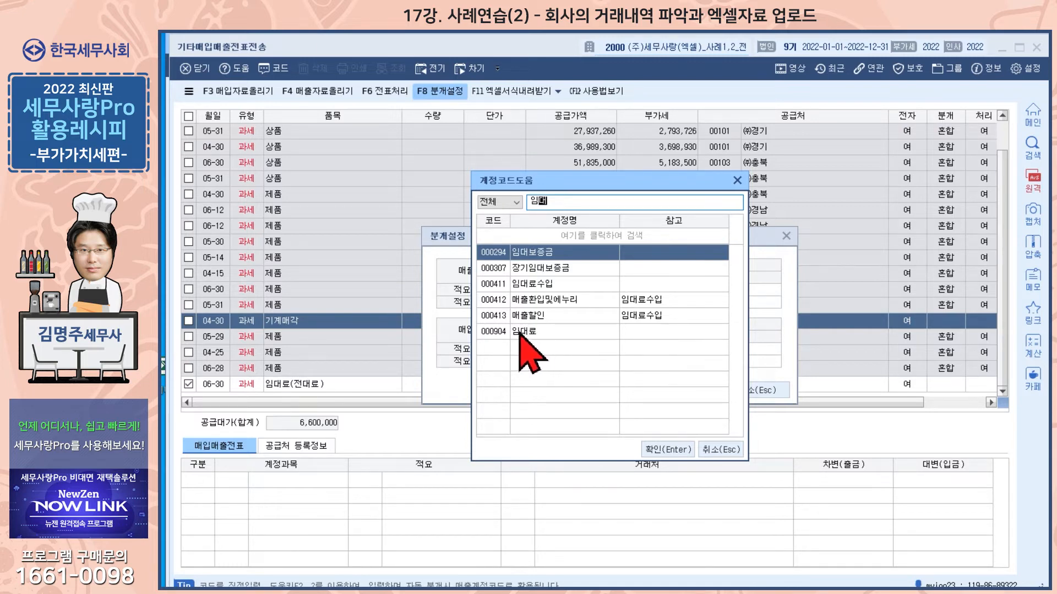
pyautogui.click(499, 285)
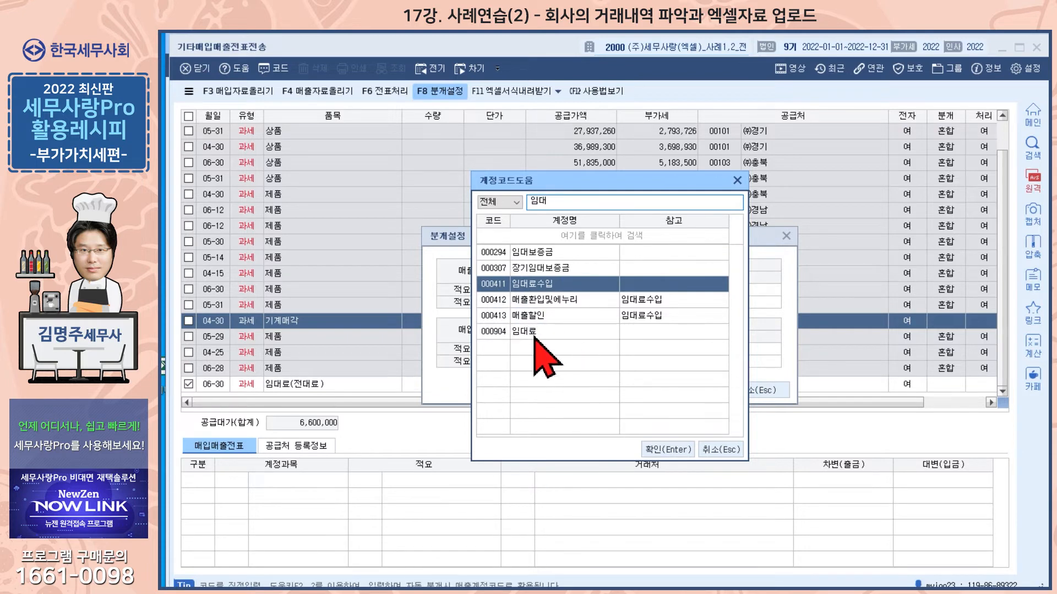
pyautogui.click(667, 450)
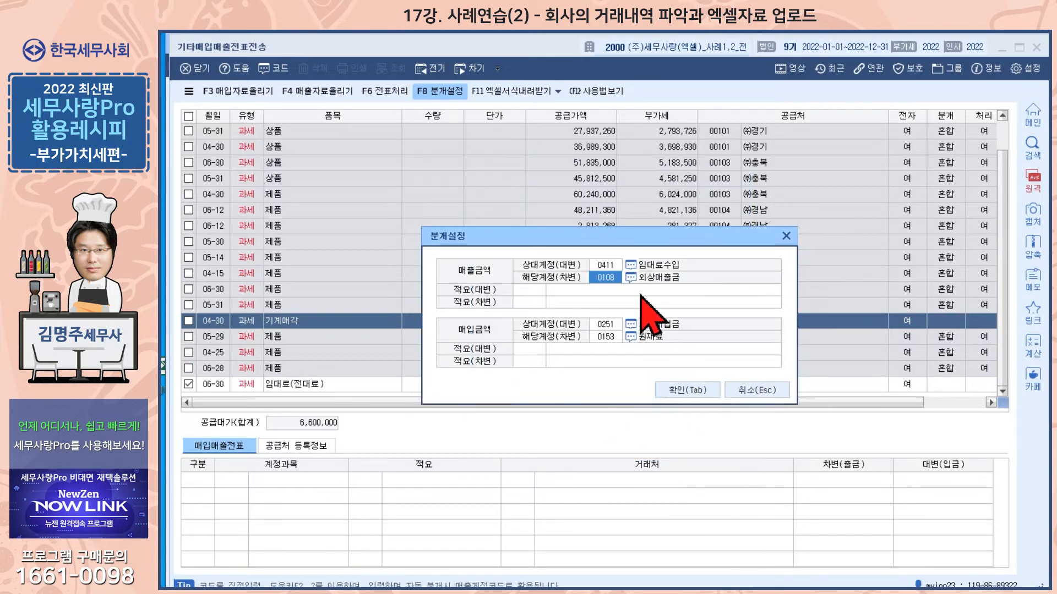
pyautogui.click(687, 390)
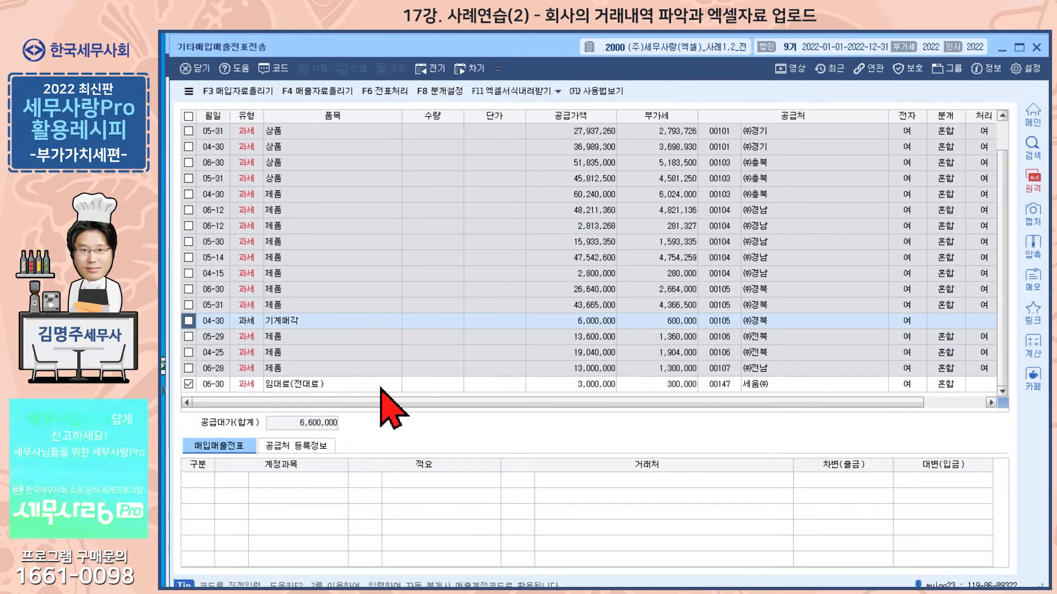
# Transfer the selected 임대료(전대료) voucher to the 매입매출전표.
pyautogui.click(384, 91)
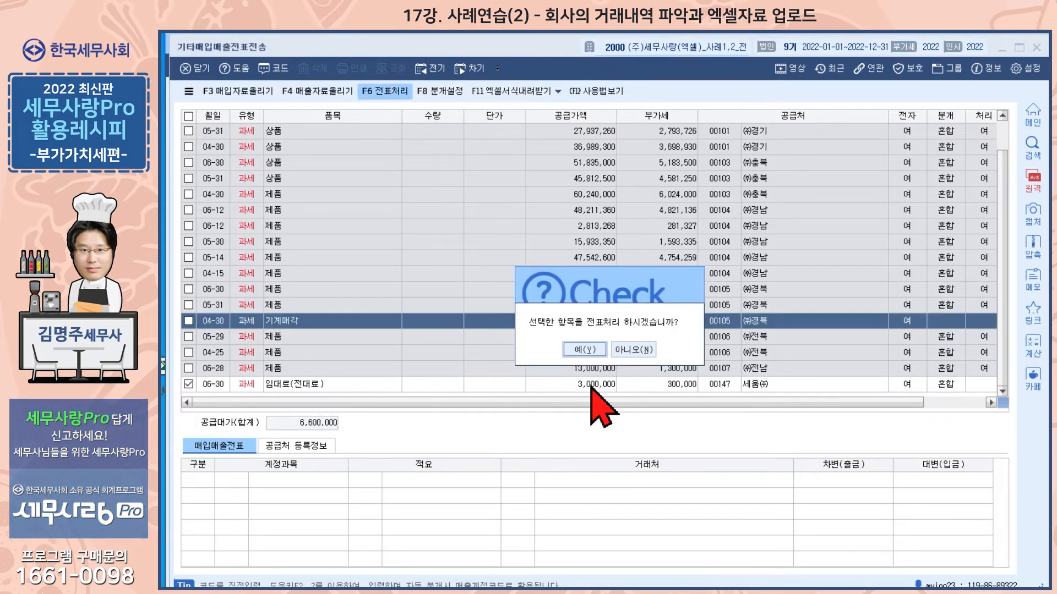
pyautogui.click(587, 355)
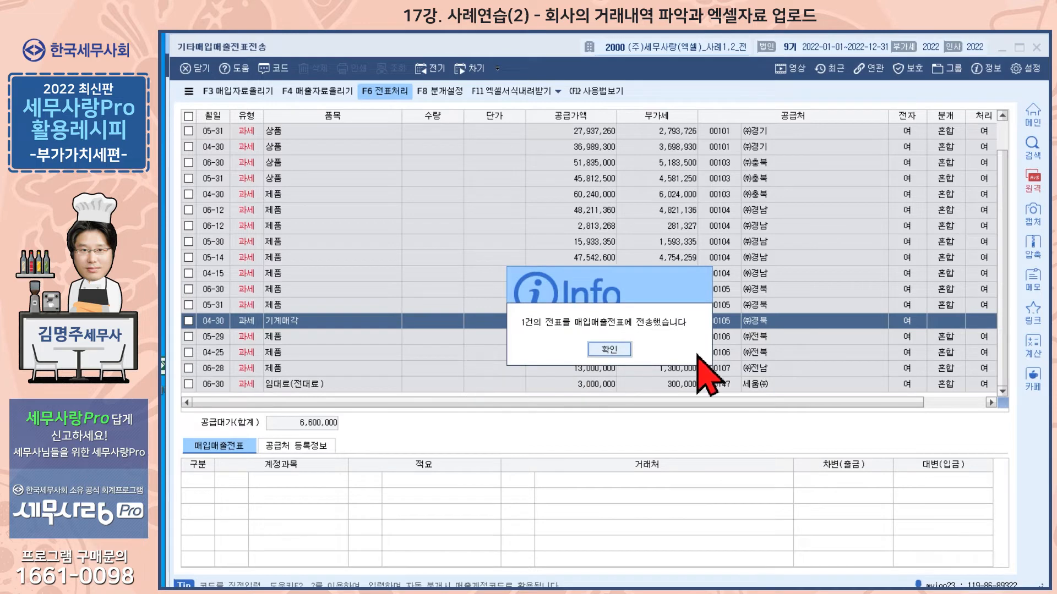
pyautogui.click(625, 352)
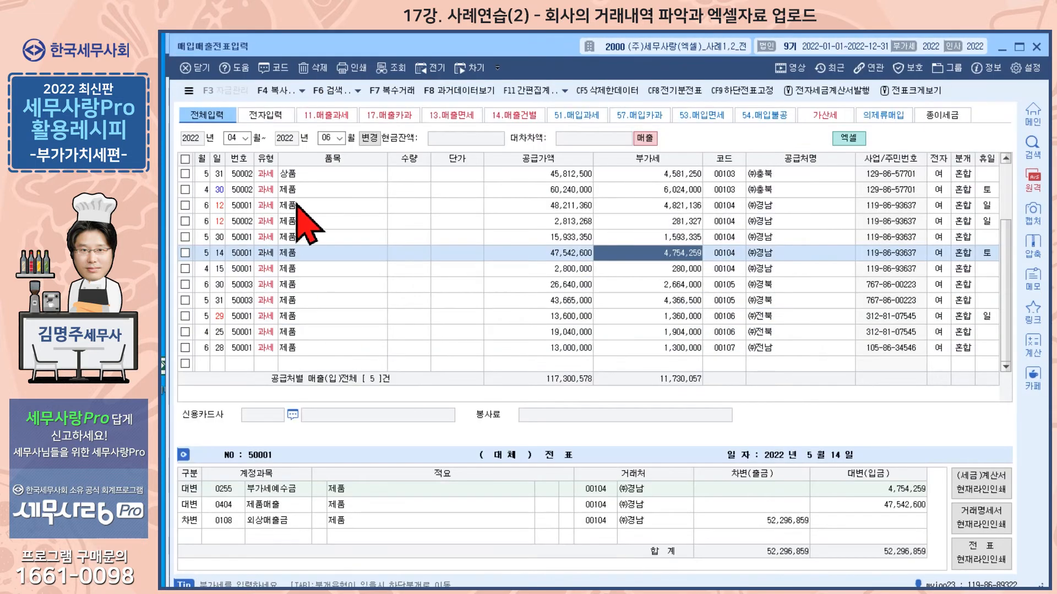
# Reload 매입매출전표입력 and check the journal lines of the 임대료(전대료) voucher.
pyautogui.click(393, 70)
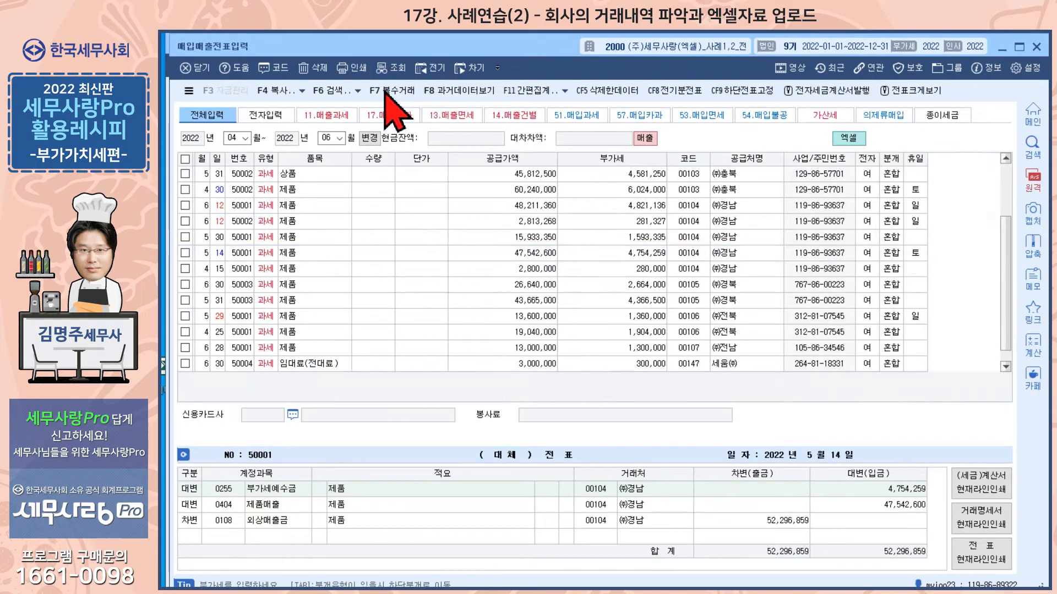
pyautogui.click(413, 349)
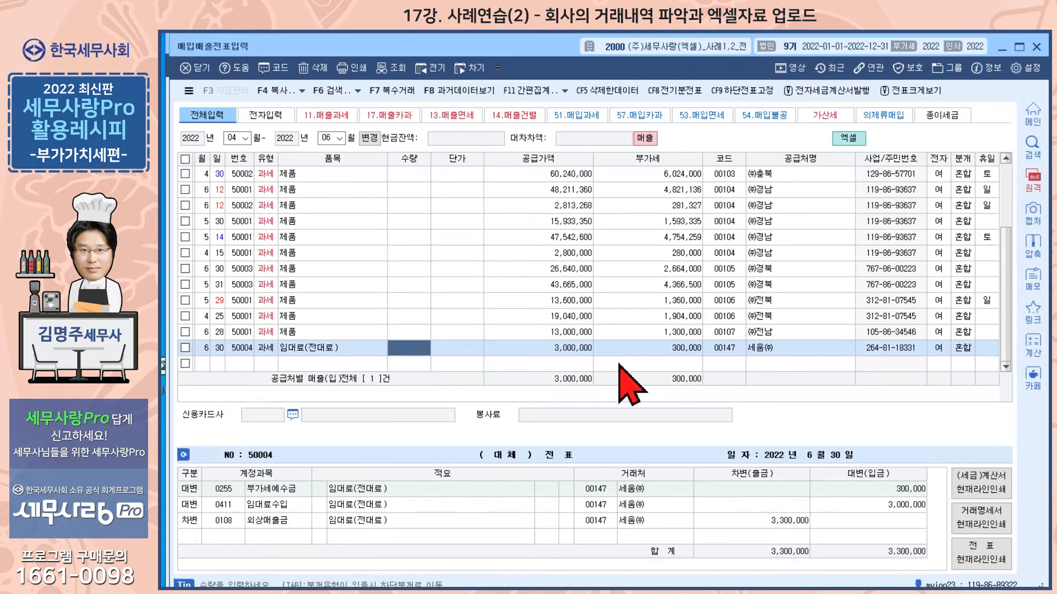
pyautogui.click(276, 506)
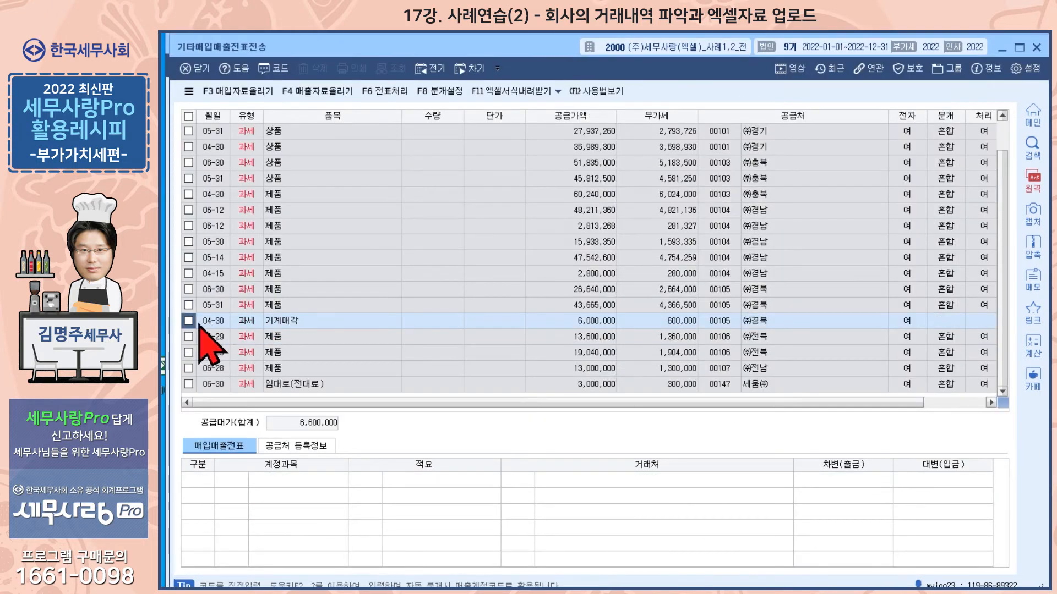
# Select the 기계매각 row in 기타매입매출전표전송 and set its sales accounts to 0404 제품매출 (대변) and 0120 미수금 (차변).
pyautogui.click(189, 321)
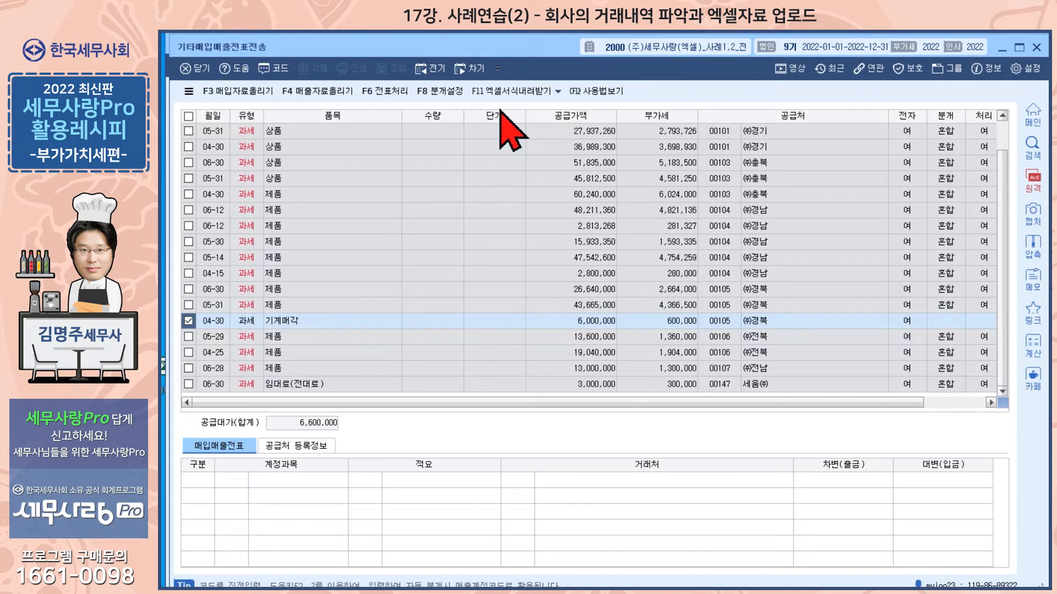
pyautogui.click(438, 92)
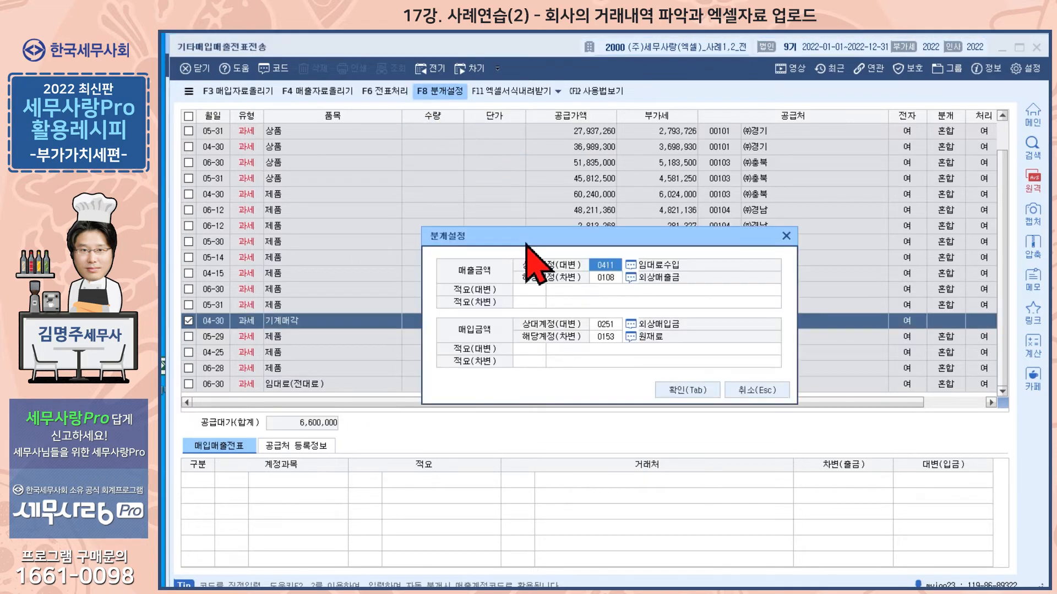
pyautogui.click(631, 264)
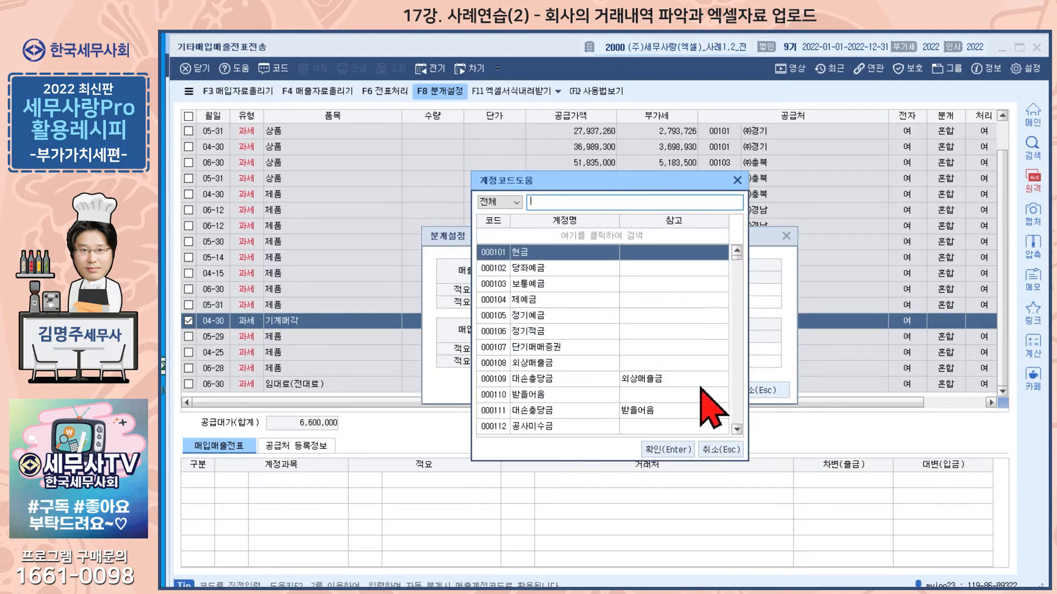
pyautogui.press('Escape')
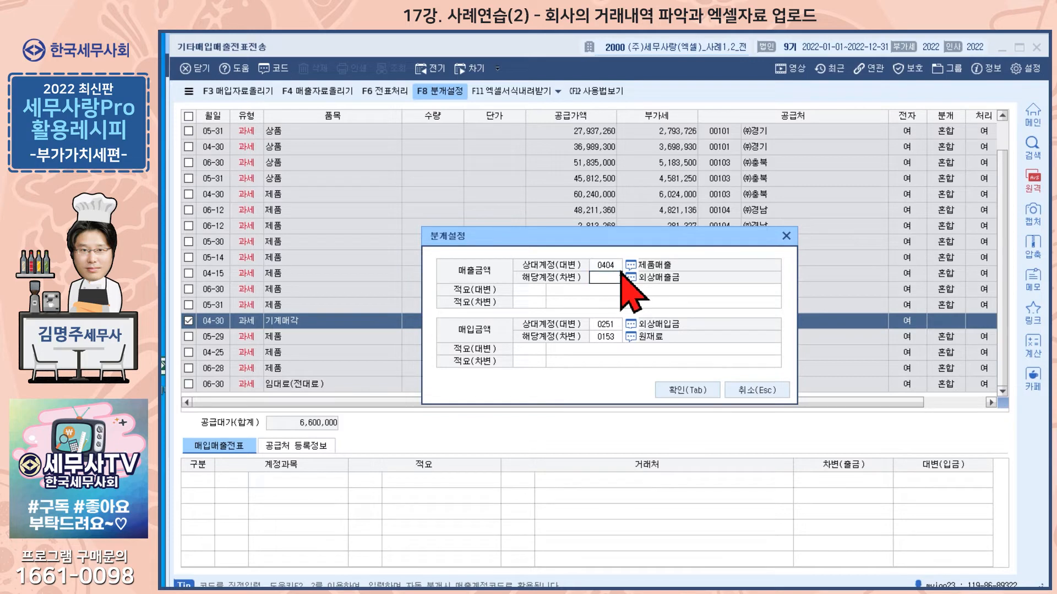
pyautogui.press('Return')
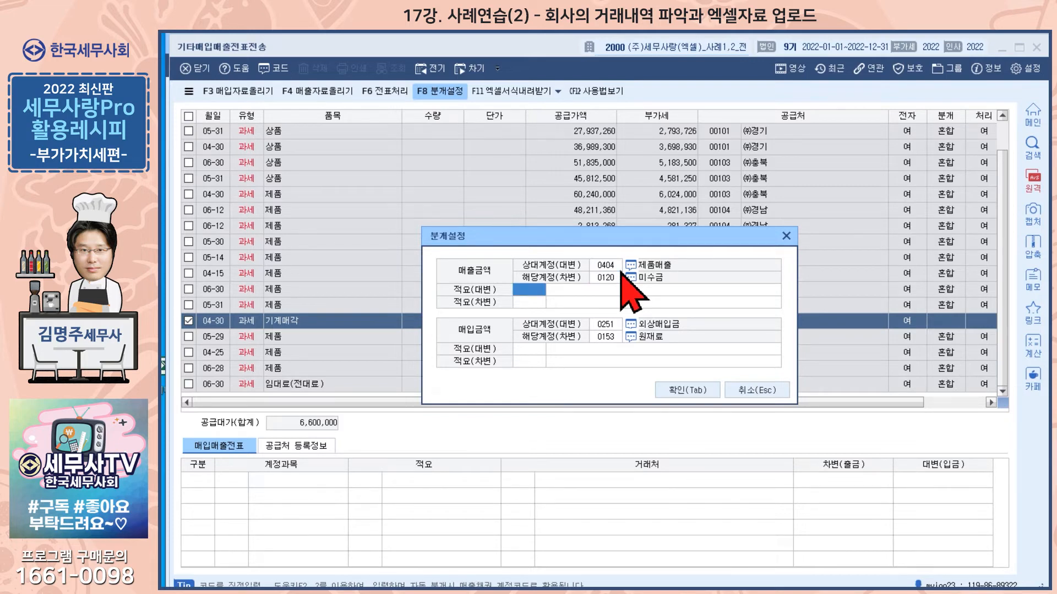
pyautogui.click(695, 392)
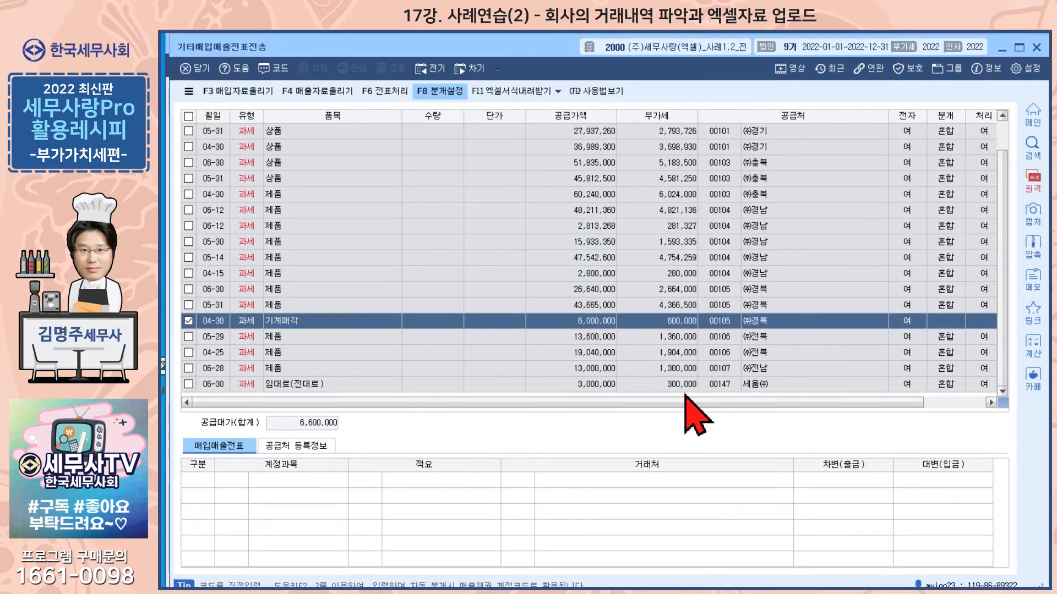
# Transfer the 기계매각 voucher to the 매입매출전표 and reload the list in 매입매출전표입력.
pyautogui.click(374, 91)
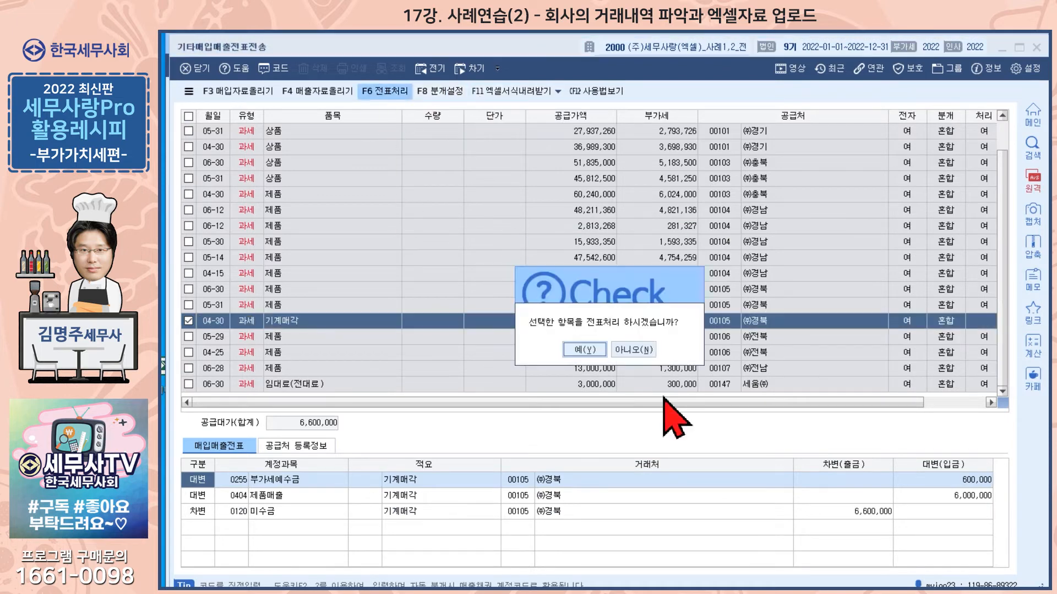
pyautogui.click(583, 350)
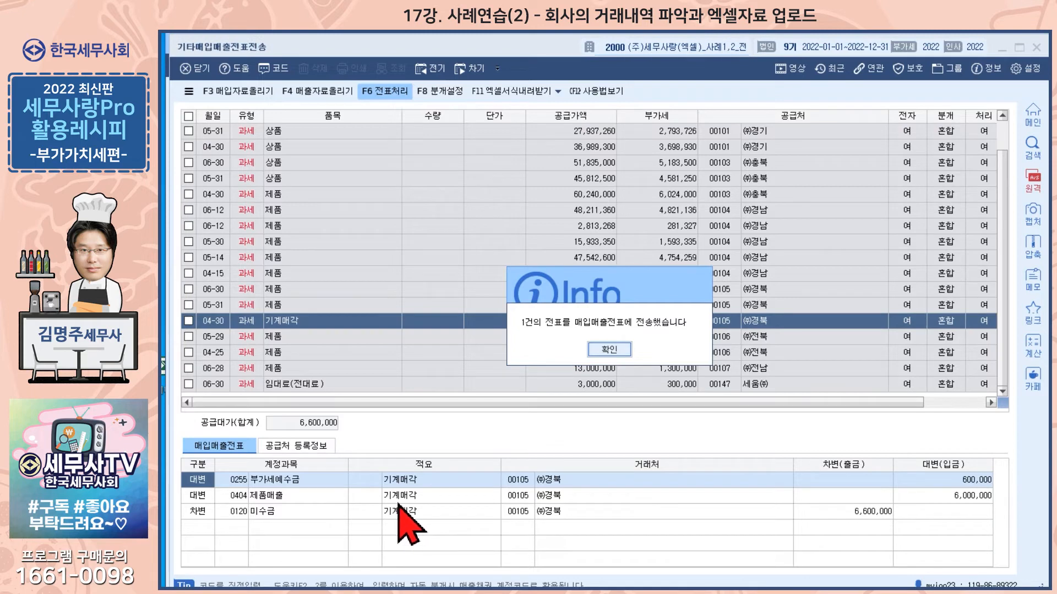
pyautogui.click(611, 350)
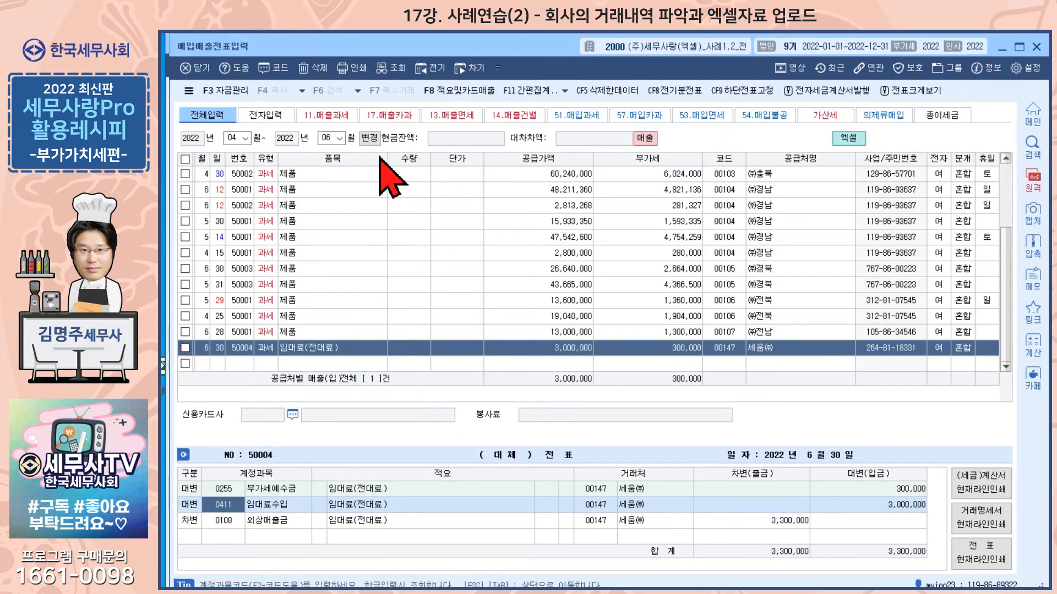
pyautogui.click(394, 69)
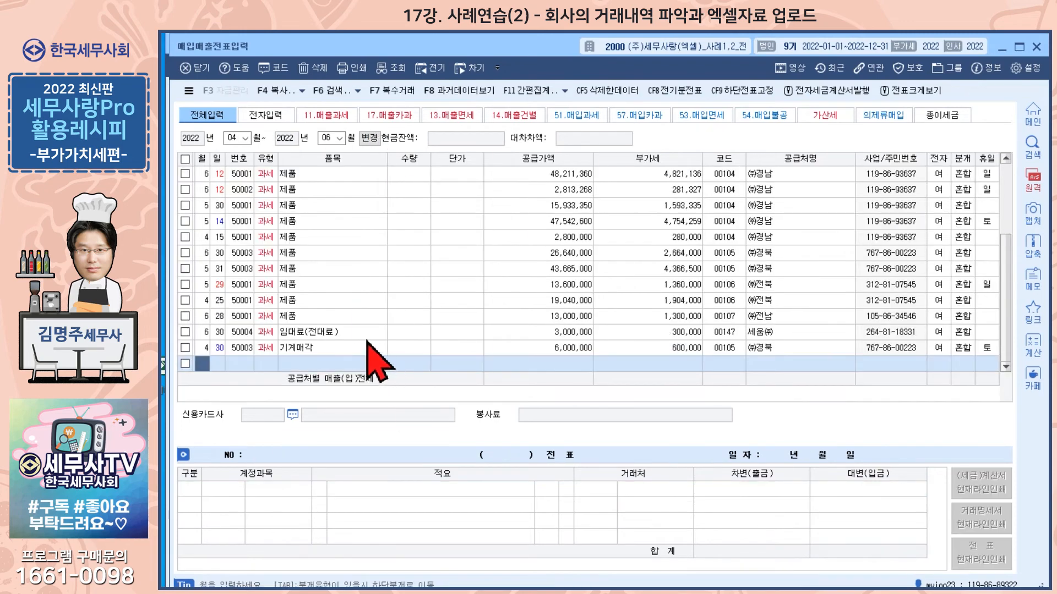
# Show the journal lines of the 기계매각 voucher and enlarge the voucher area with 전표크게보기.
pyautogui.click(311, 348)
pyautogui.press('Return')
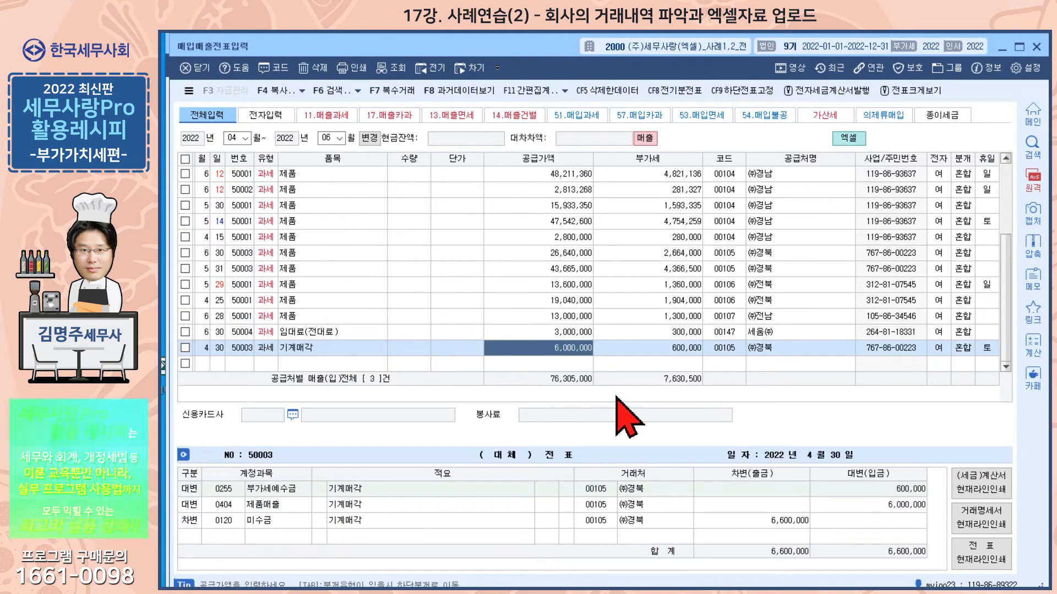
pyautogui.click(911, 90)
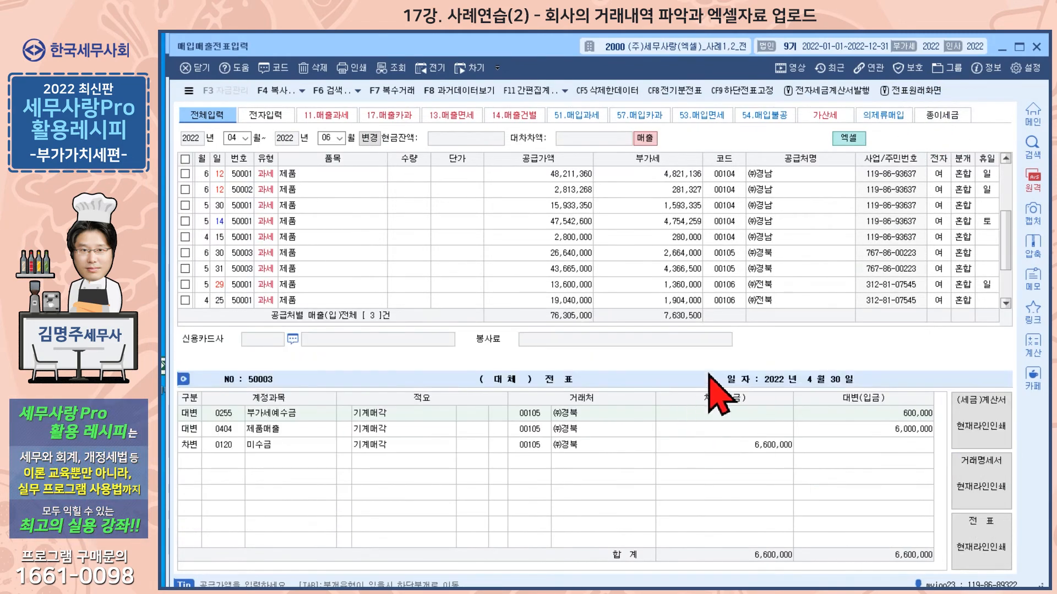
pyautogui.scroll(-2, 609, 267)
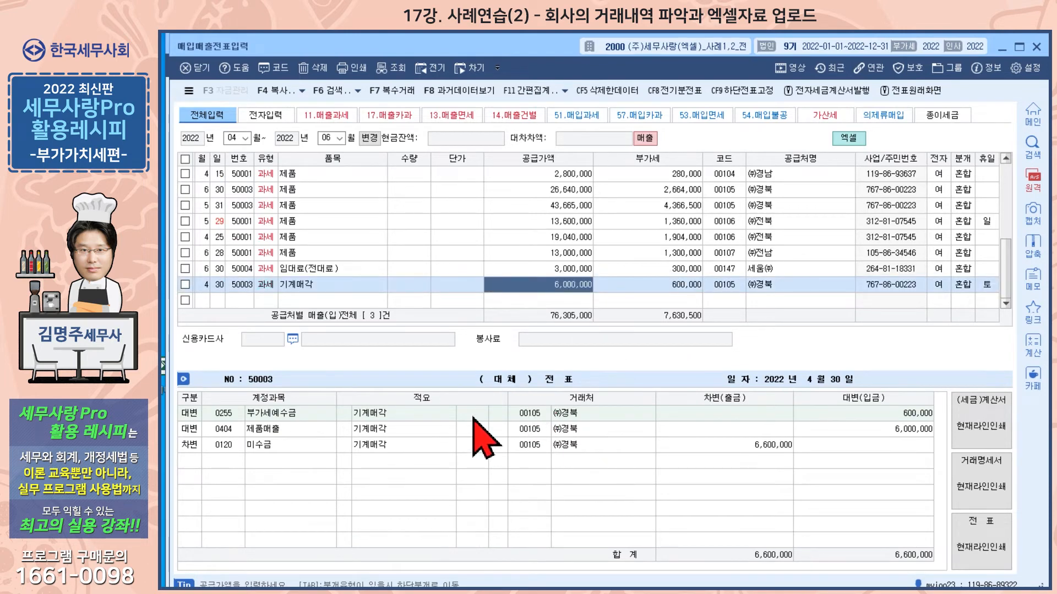
# Change the 제품매출 credit line of the 기계매각 voucher to account 0206 기계장치 with an amount of 20,000,000.
pyautogui.click(232, 431)
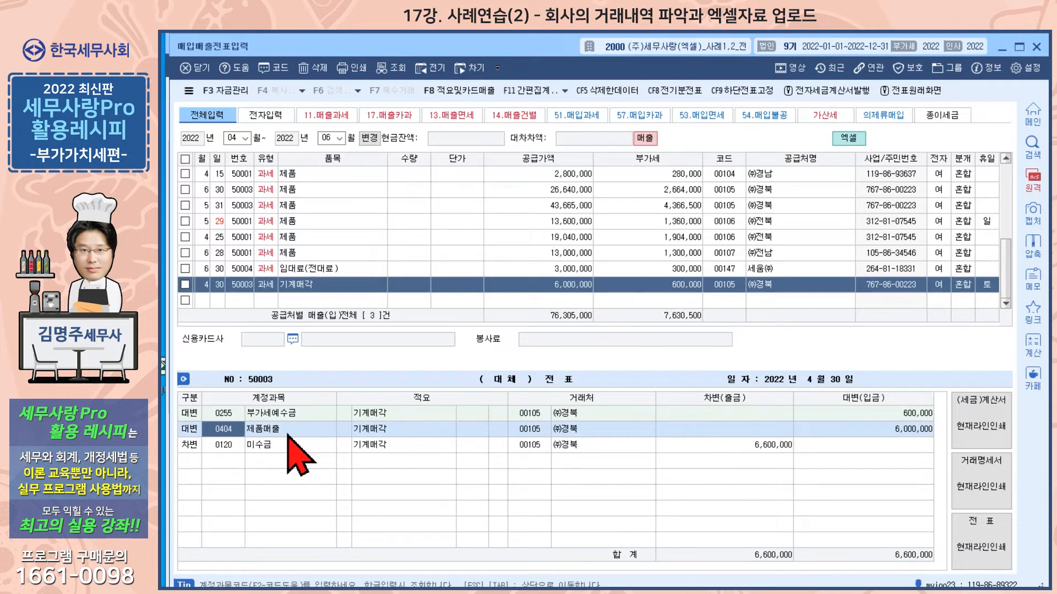
pyautogui.write('0206')
pyautogui.press('Return')
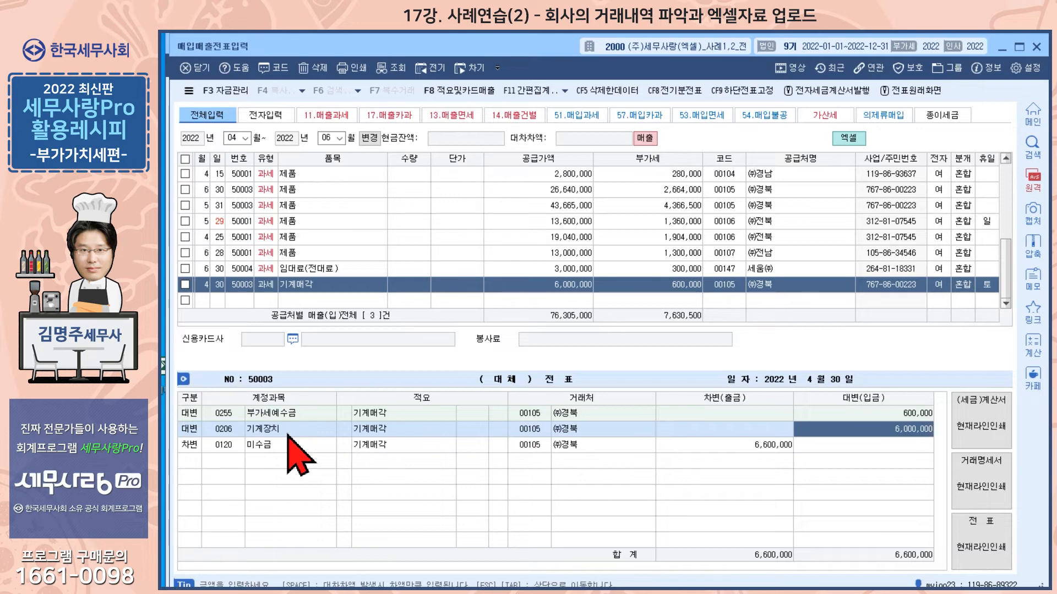
pyautogui.write('20000000')
pyautogui.press('Return')
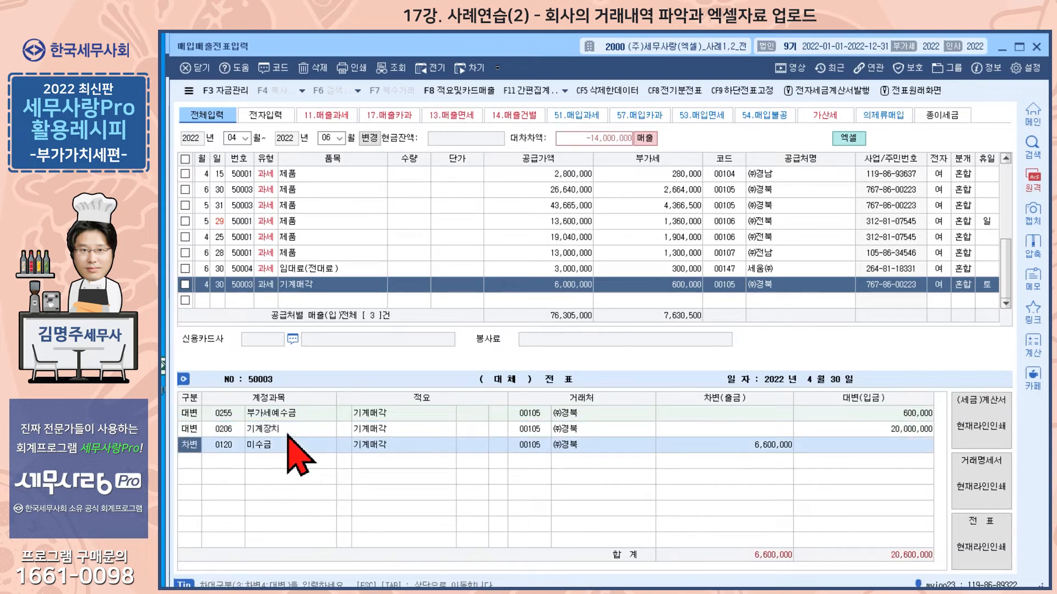
# Add a 차변 line to the 기계매각 voucher for account 0207 감가상각누계액 with an amount of 15,000,000.
pyautogui.press('Down')
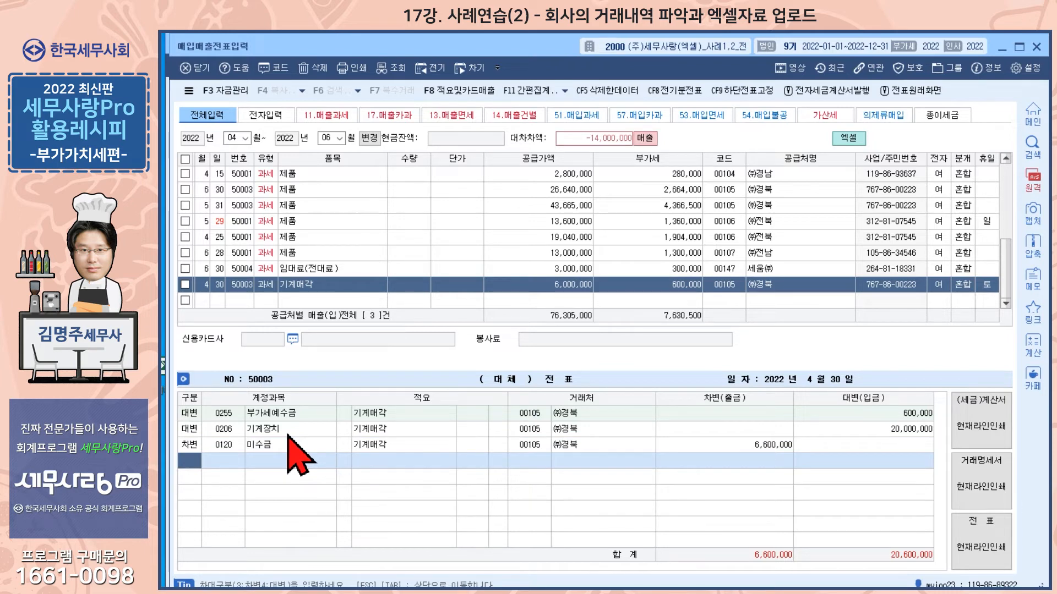
pyautogui.write('3207')
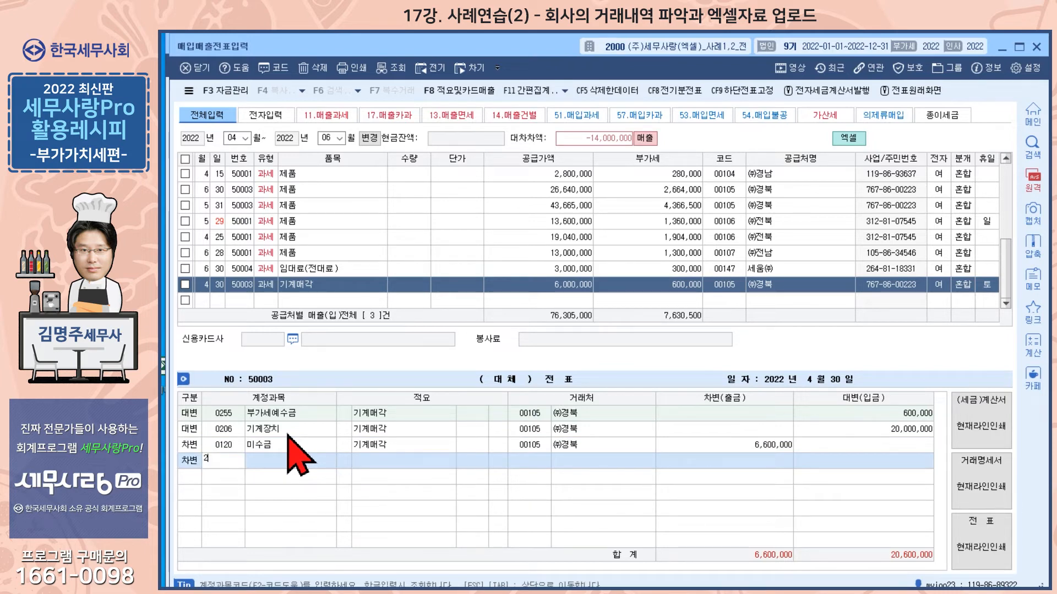
pyautogui.press('Return')
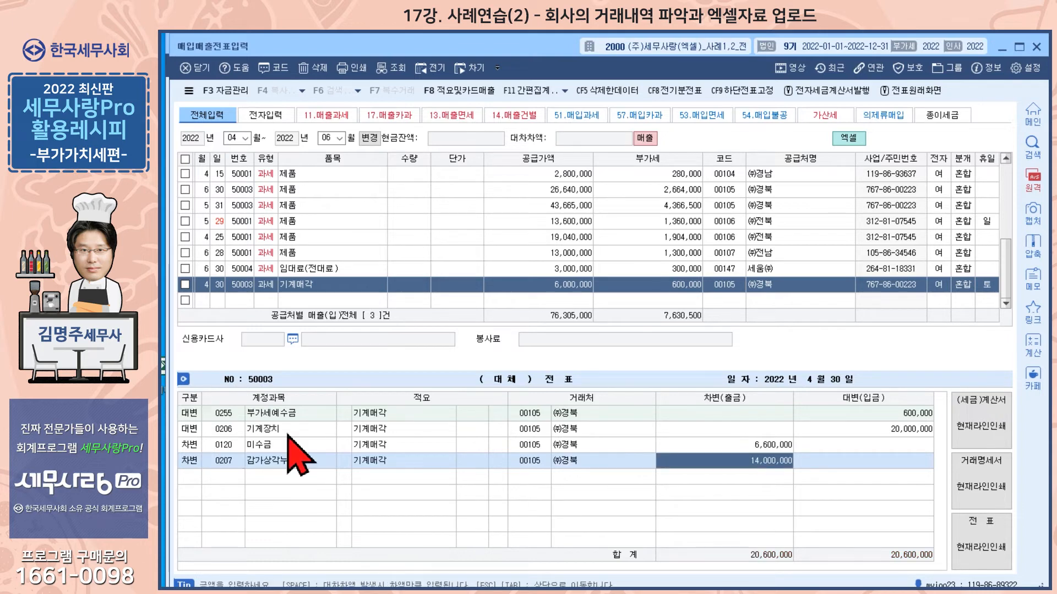
pyautogui.write('15000000')
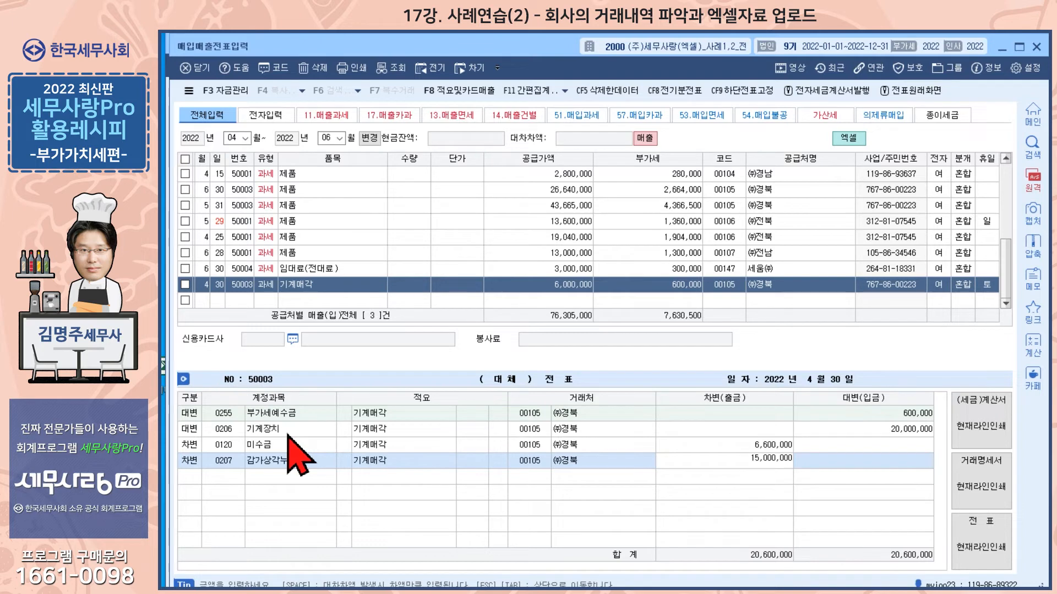
pyautogui.press('Return')
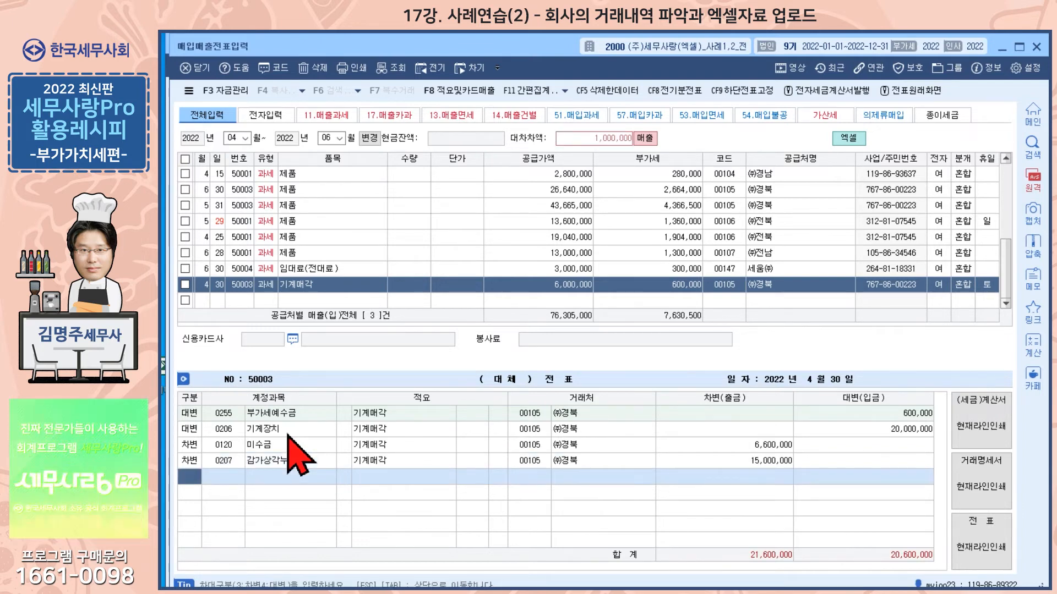
# Add a 대변 line for account 0914 유형자산처분이익 with 1,000,000 to the 기계매각 voucher and leave its journal.
pyautogui.write('4')
pyautogui.press('Return')
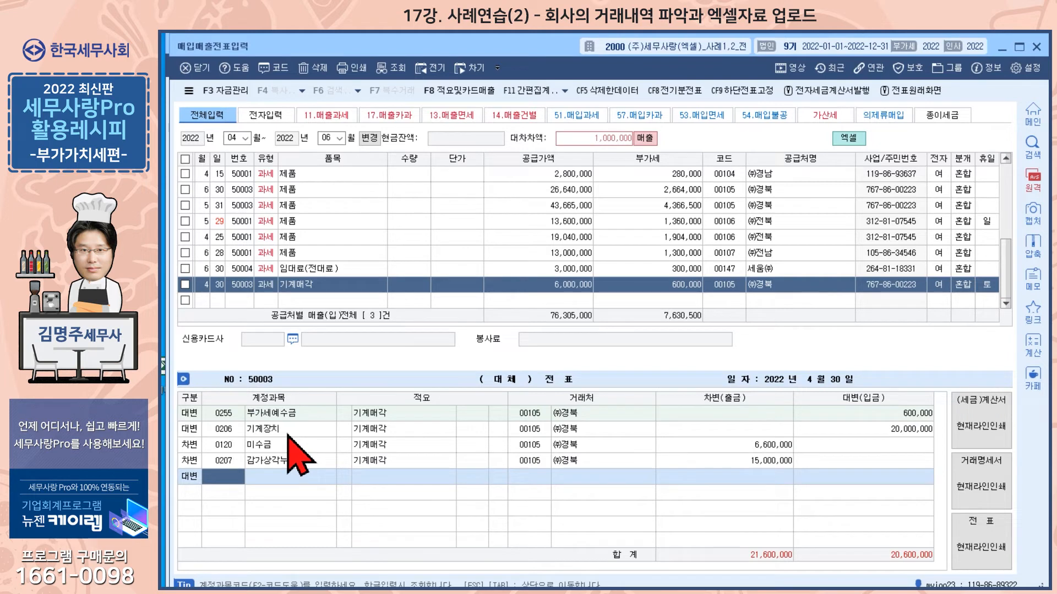
pyautogui.write('처분이')
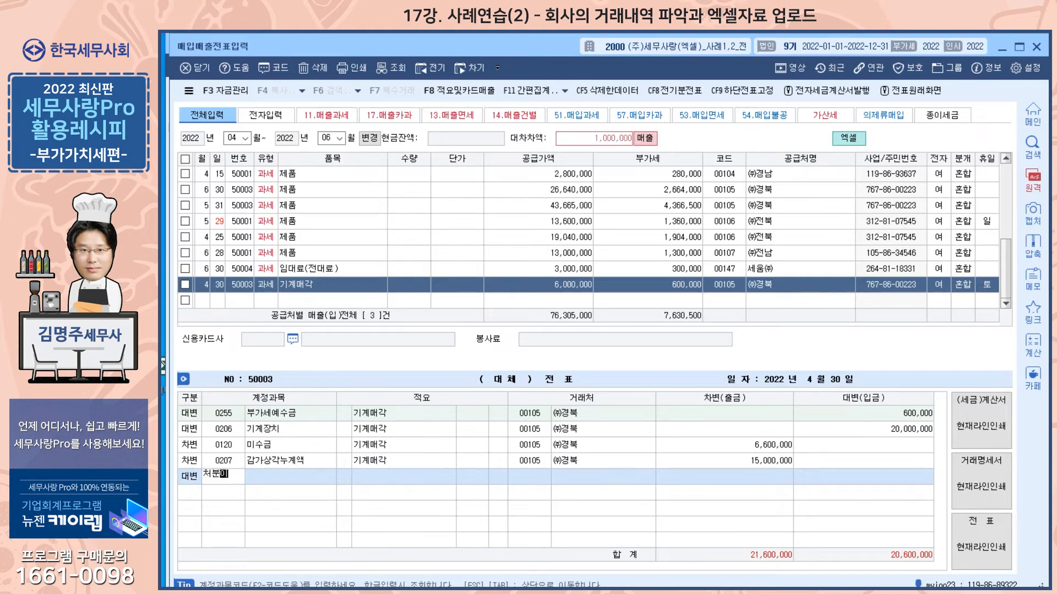
pyautogui.press('Return')
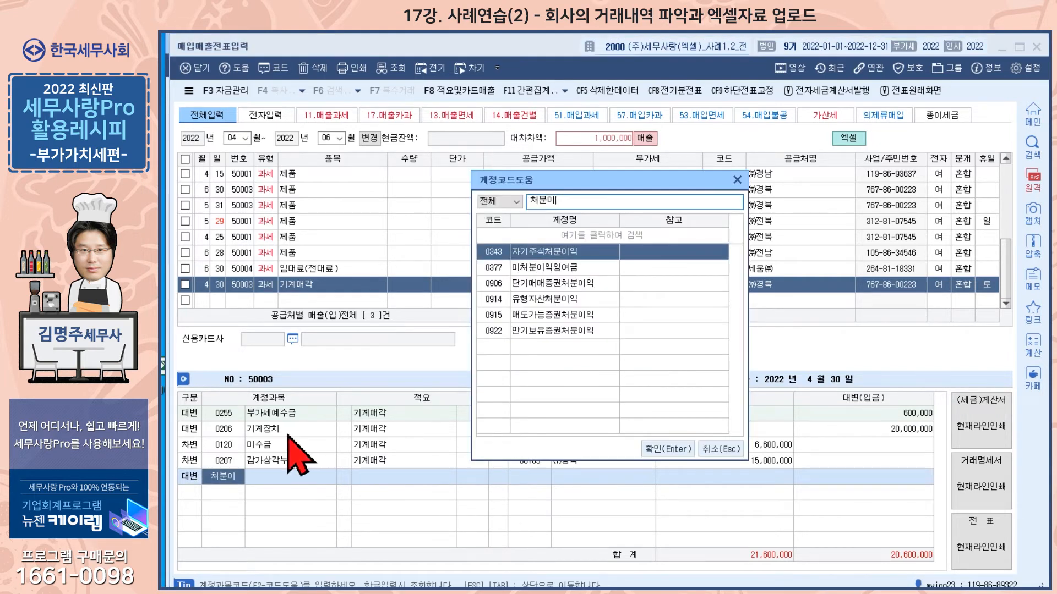
pyautogui.click(559, 299)
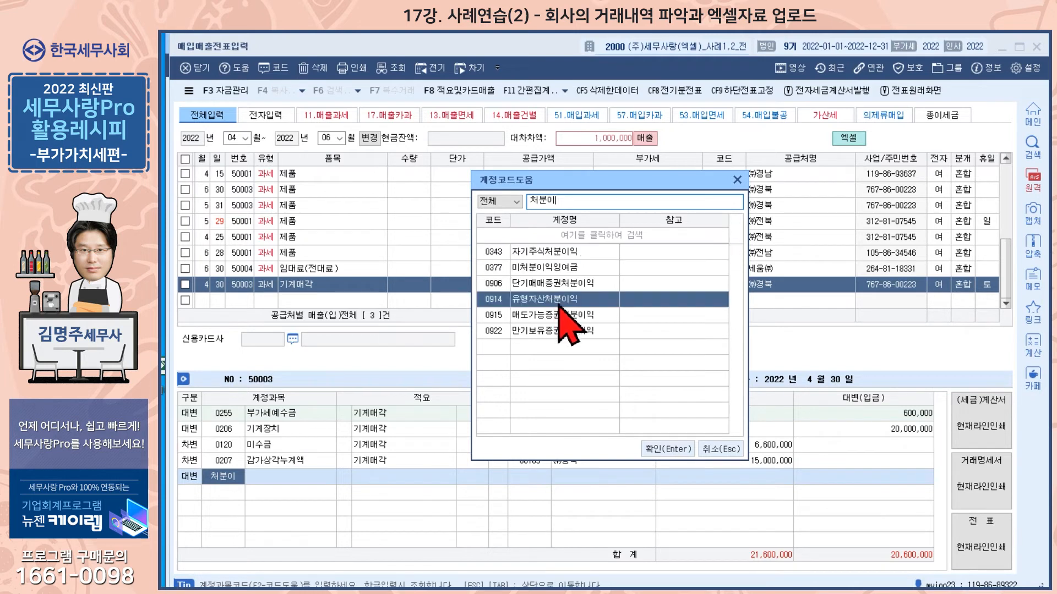
pyautogui.click(668, 448)
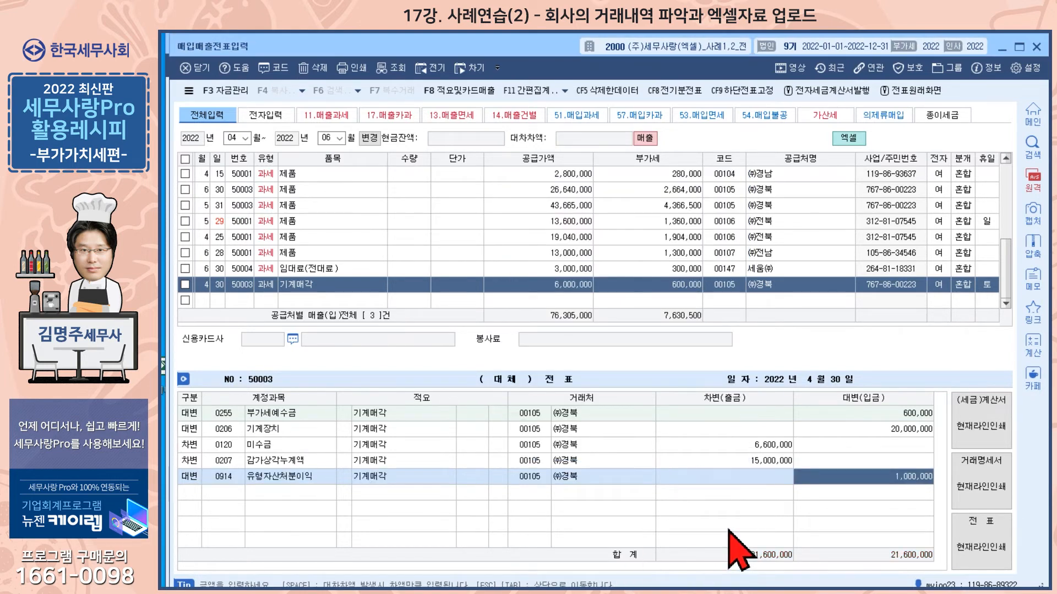
pyautogui.click(520, 287)
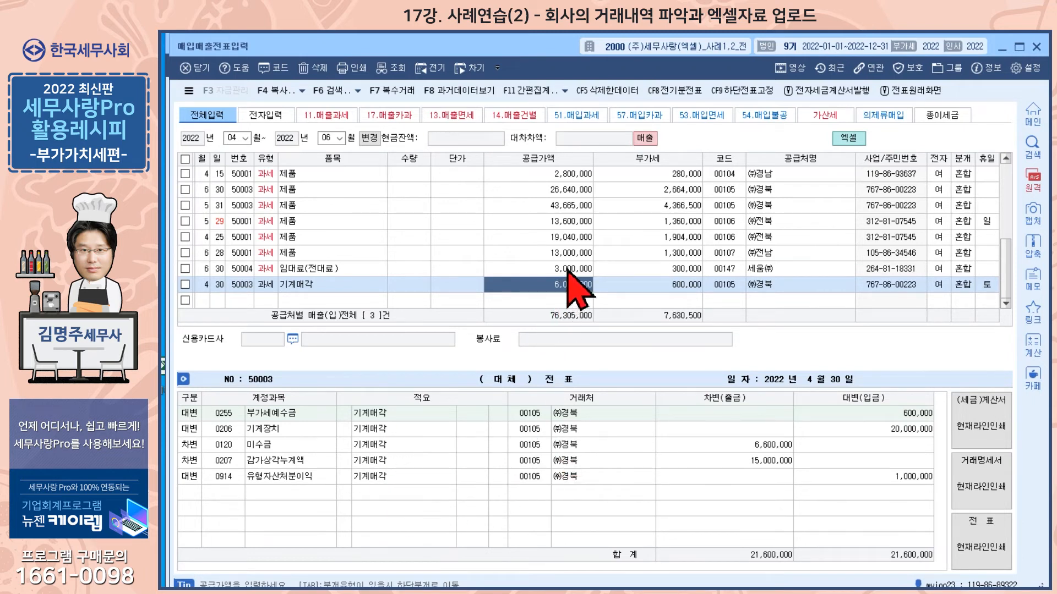
pyautogui.click(681, 290)
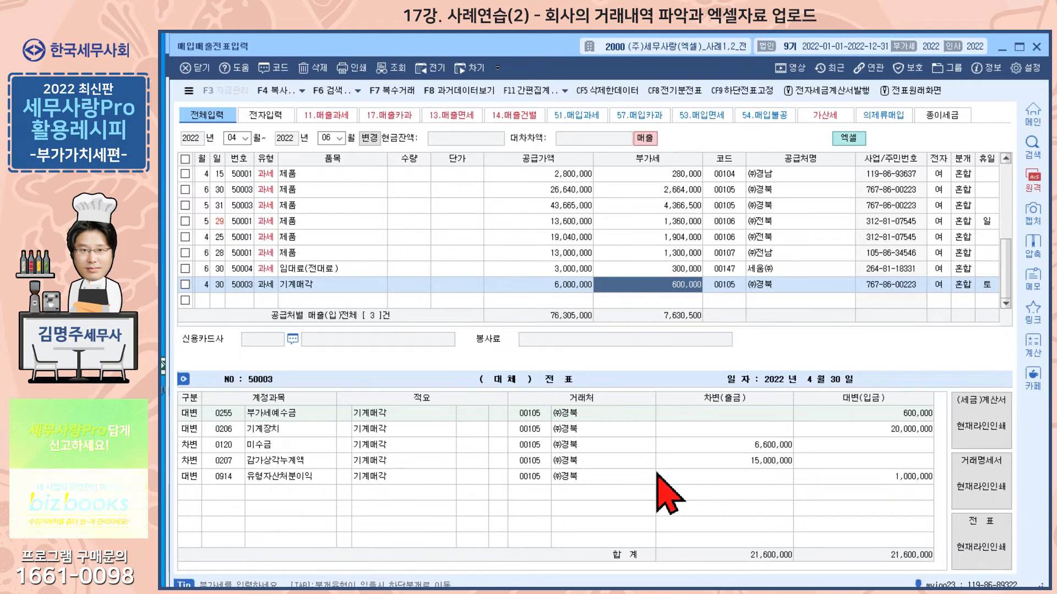
pyautogui.click(476, 270)
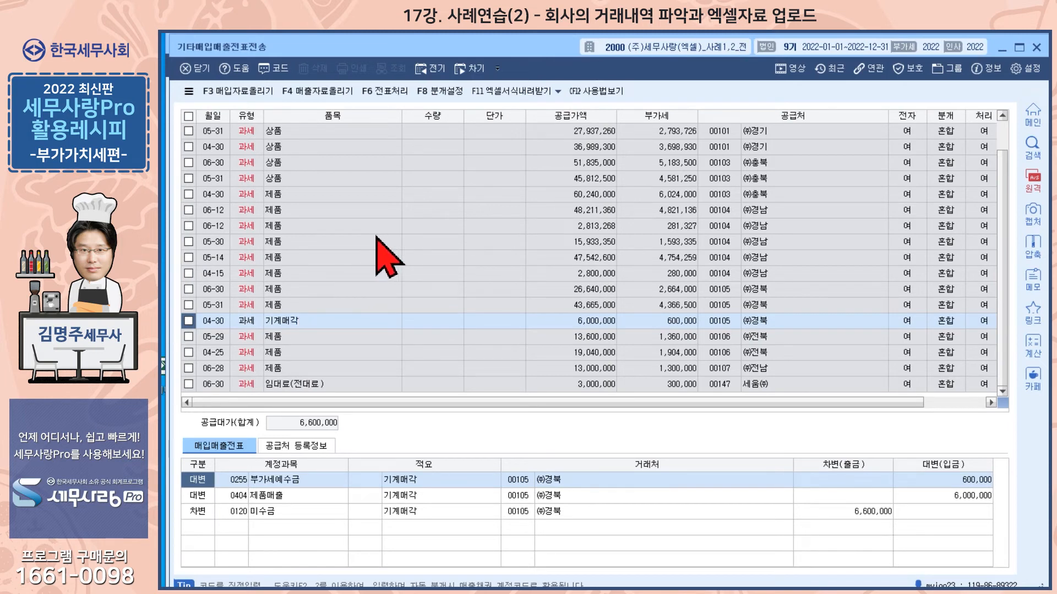
# Upload the purchase file 기타매입자료입력 업로드_2022년 2분기 매입세금계산서 in 기타매입매출전표전송 and accept all its rows.
pyautogui.click(249, 95)
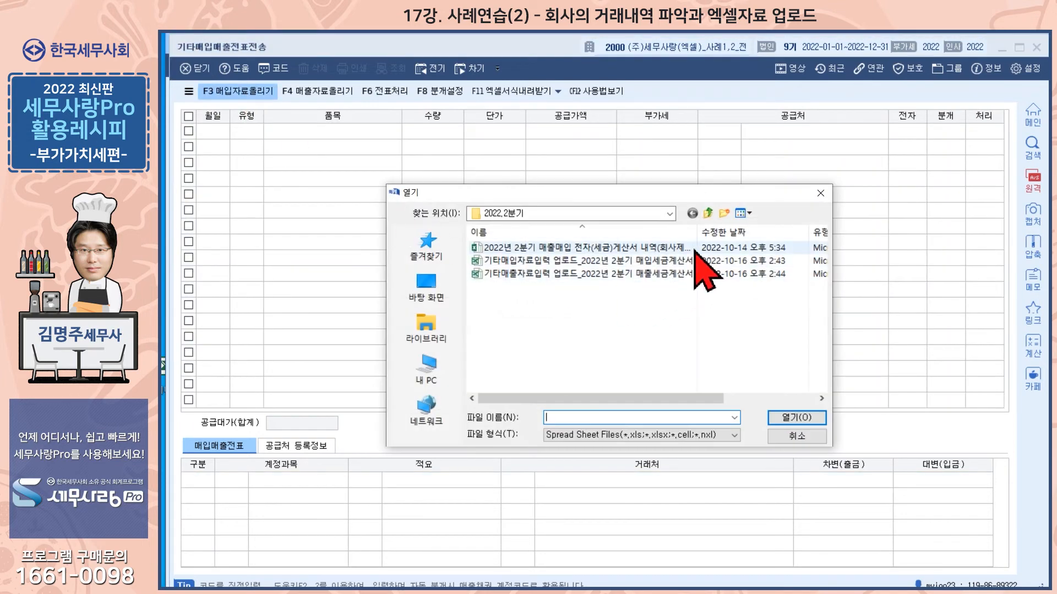
pyautogui.click(571, 260)
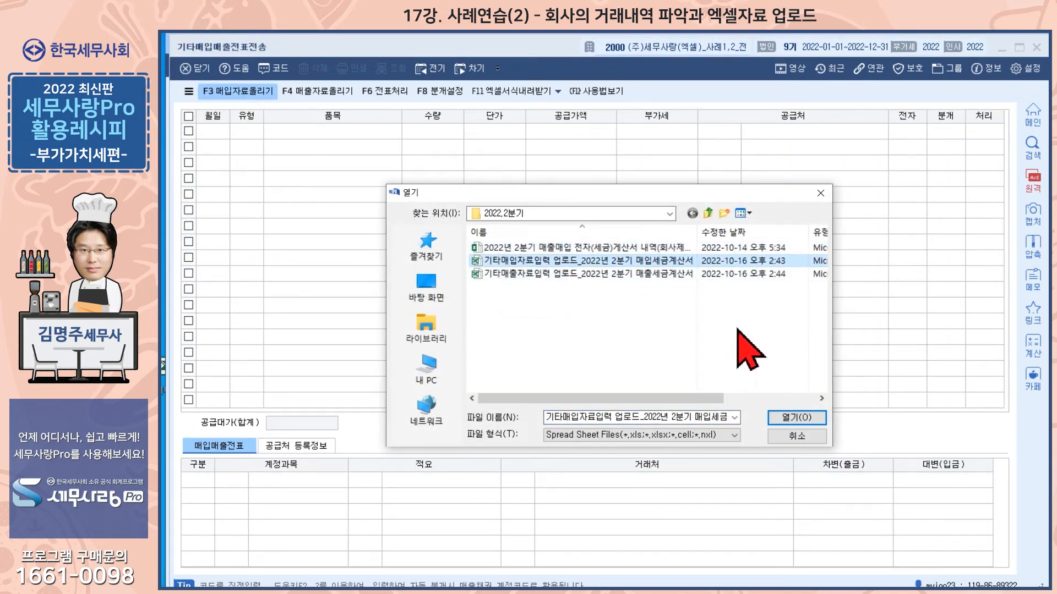
pyautogui.click(797, 418)
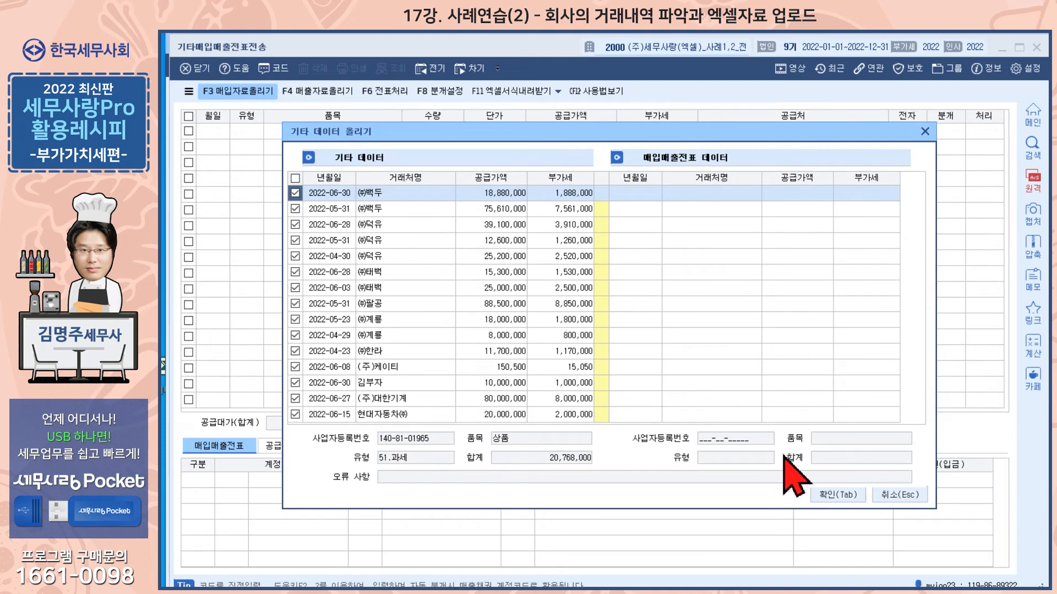
pyautogui.click(838, 494)
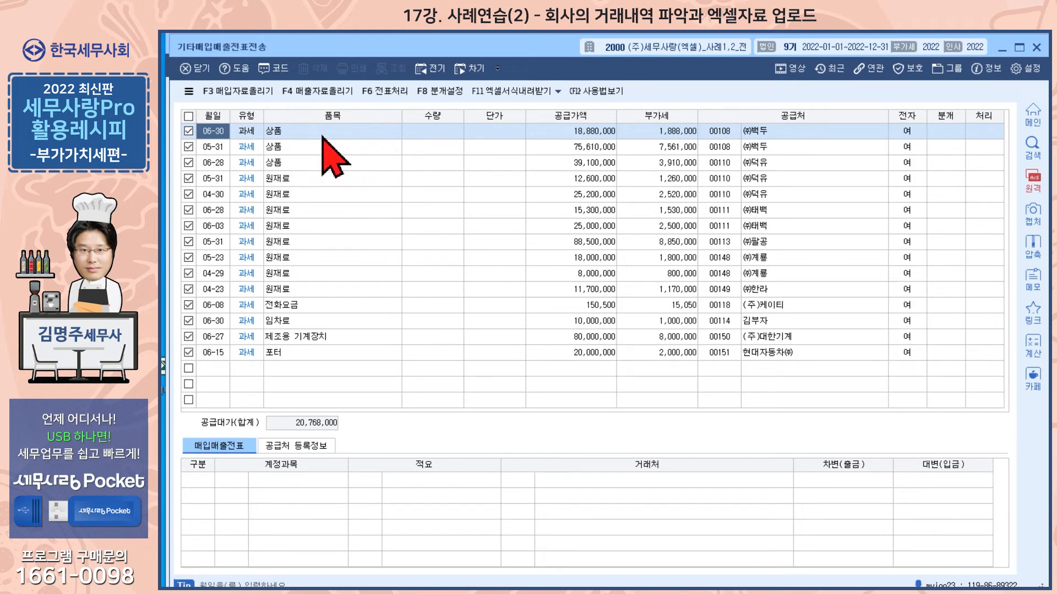
# Examine the item types of the uploaded purchase rows, from 상품 and 원재료 to 전화요금, 임차료, 제조용 기계장치 and 포터.
pyautogui.click(287, 132)
pyautogui.click(297, 177)
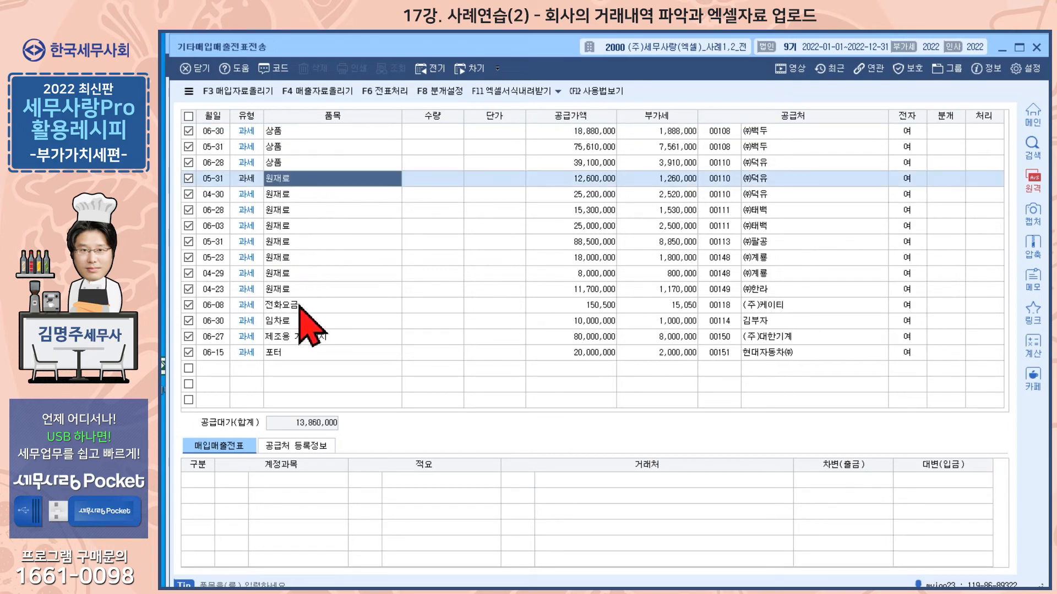
pyautogui.click(302, 354)
pyautogui.click(300, 337)
pyautogui.click(302, 321)
pyautogui.click(308, 306)
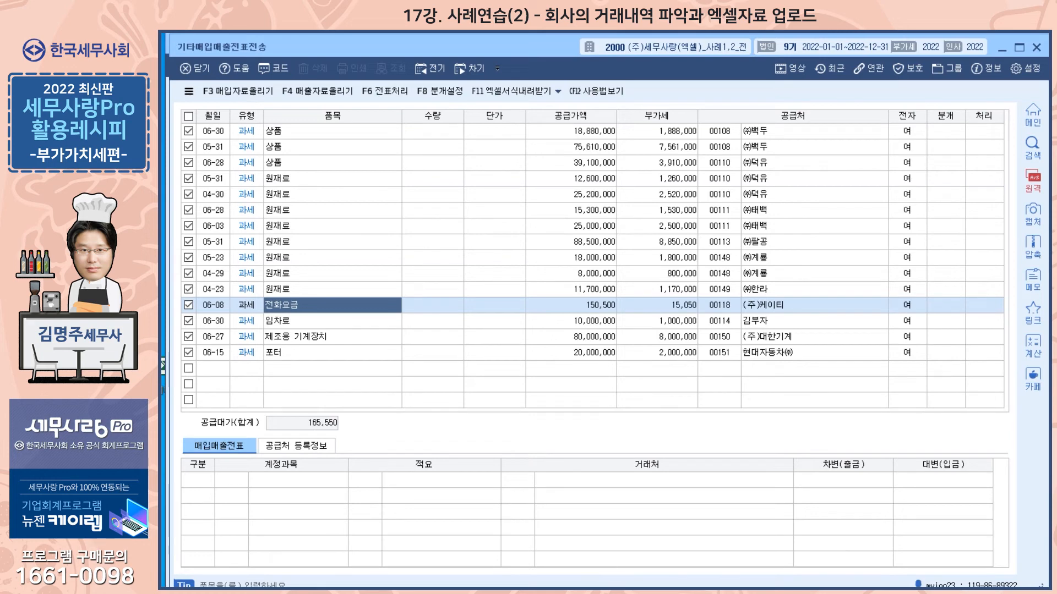
pyautogui.moveTo(682, 592)
pyautogui.click(680, 562)
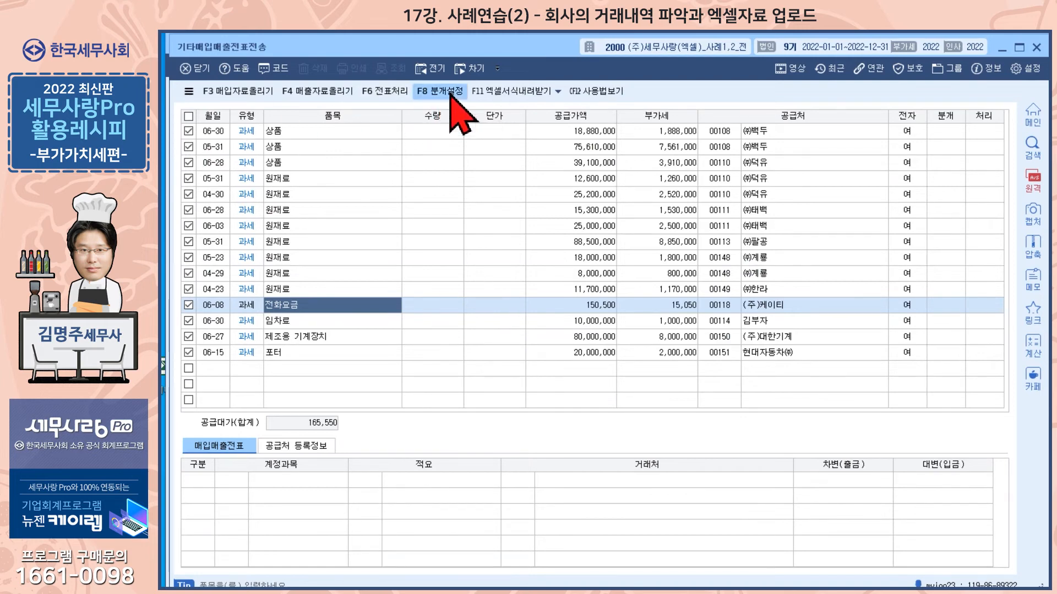
# Apply the purchase journal accounts 0251 외상매입금 (대변) and 0153 원재료 (차변) to all uploaded purchase rows.
pyautogui.click(434, 92)
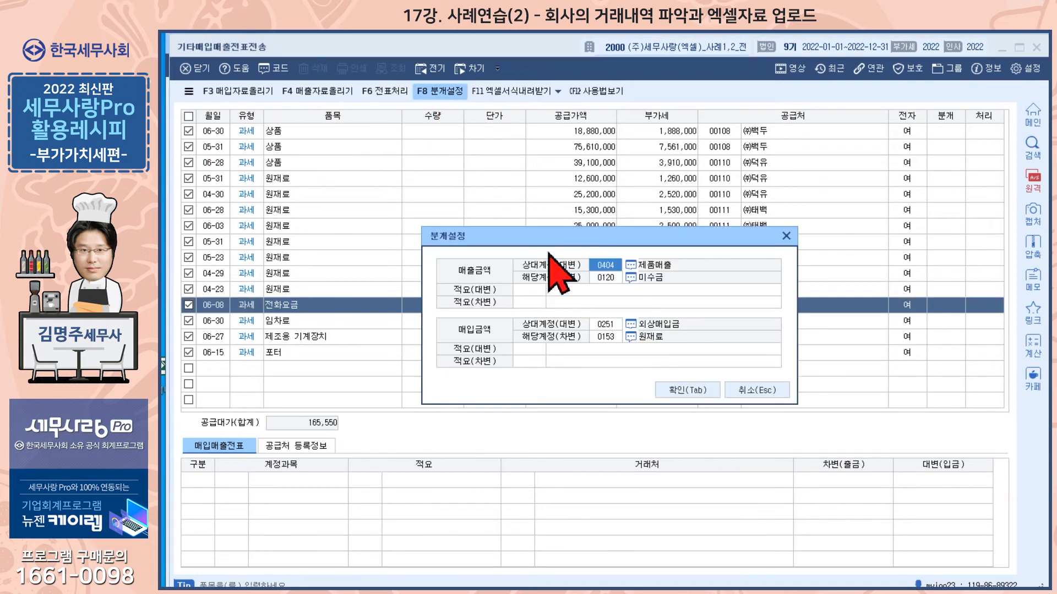
pyautogui.click(605, 337)
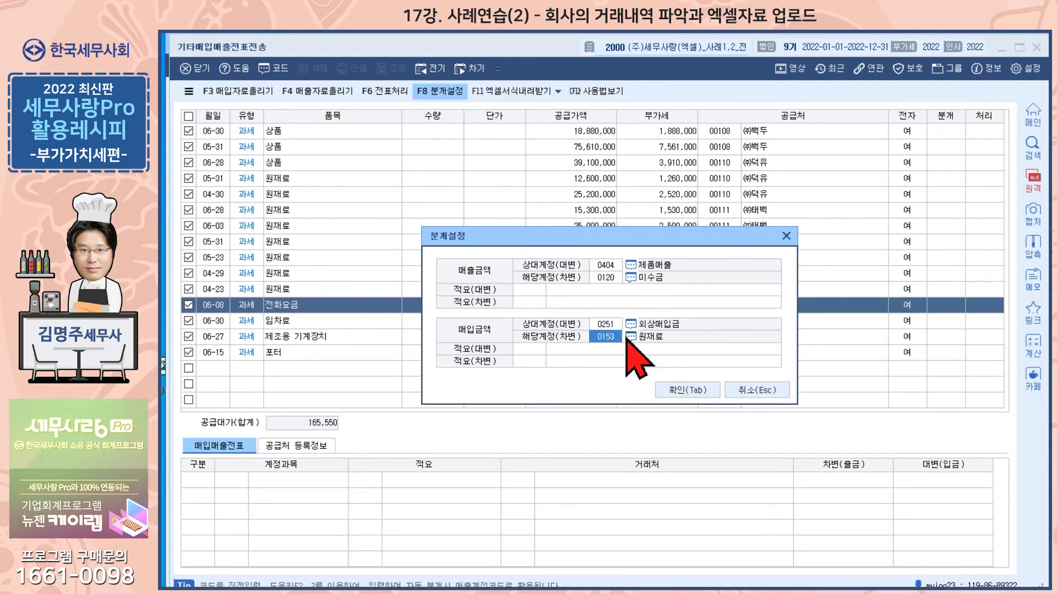
pyautogui.click(689, 390)
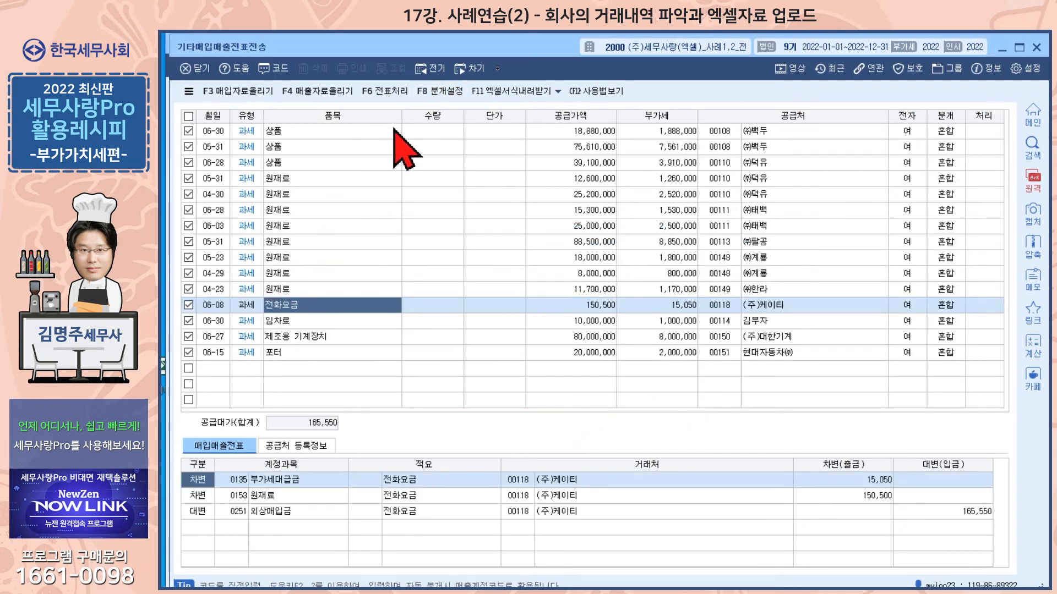
# Transfer all selected purchase vouchers to the 매입매출전표.
pyautogui.click(393, 93)
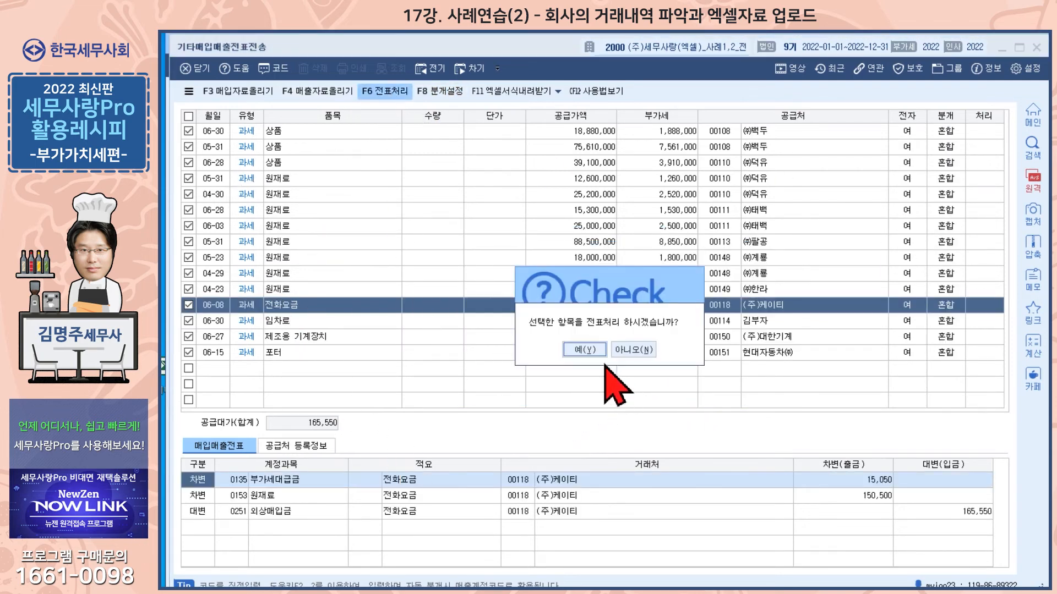
pyautogui.click(531, 349)
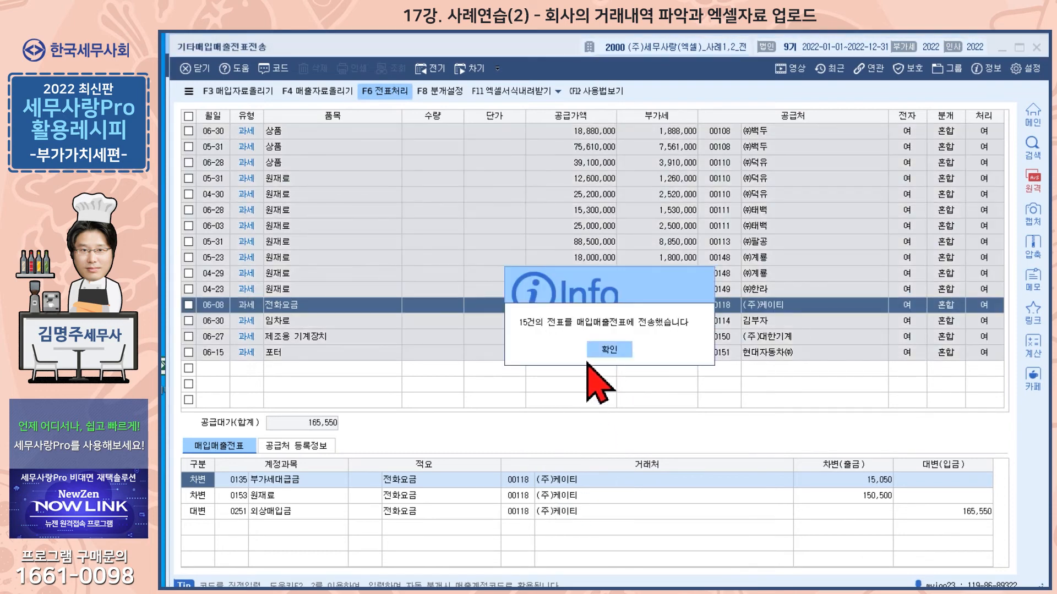
pyautogui.click(595, 346)
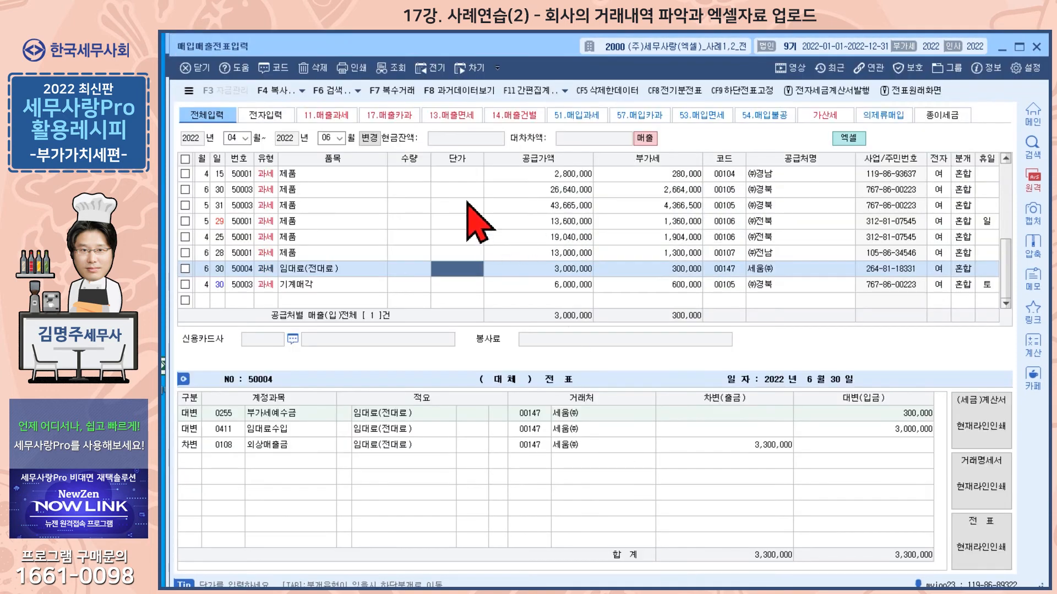
# Reload the list in 매입매출전표입력 and select the June 30 상품 purchase voucher from ㈜백두.
pyautogui.click(418, 70)
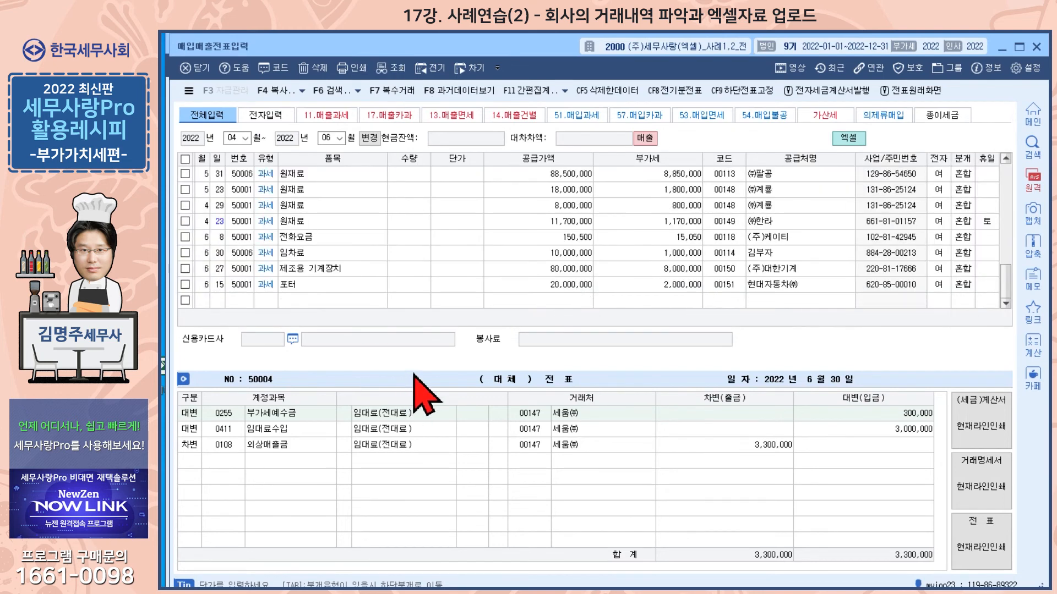
pyautogui.scroll(3, 314, 206)
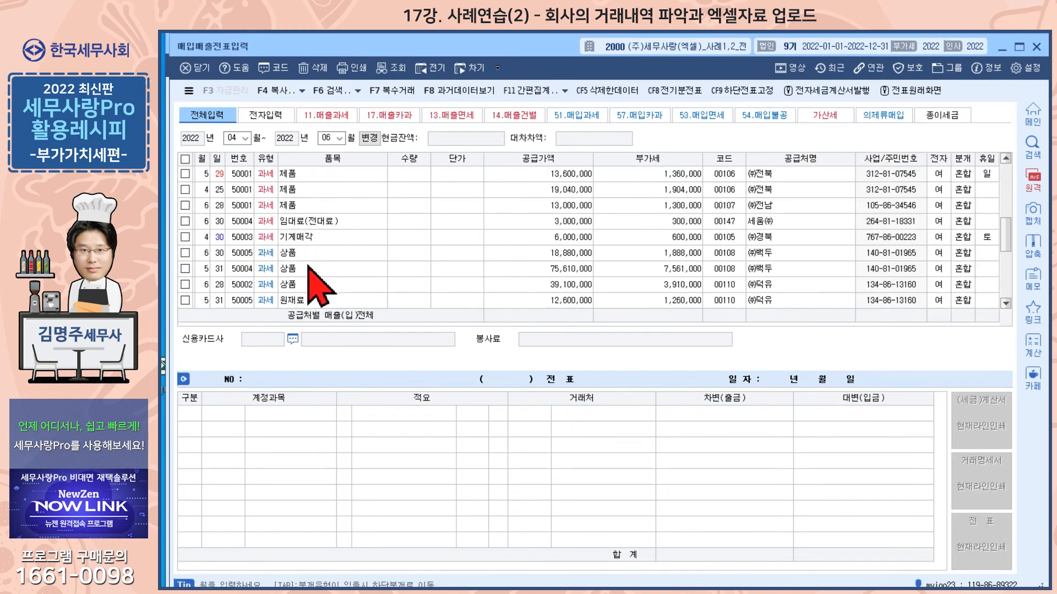
pyautogui.click(337, 253)
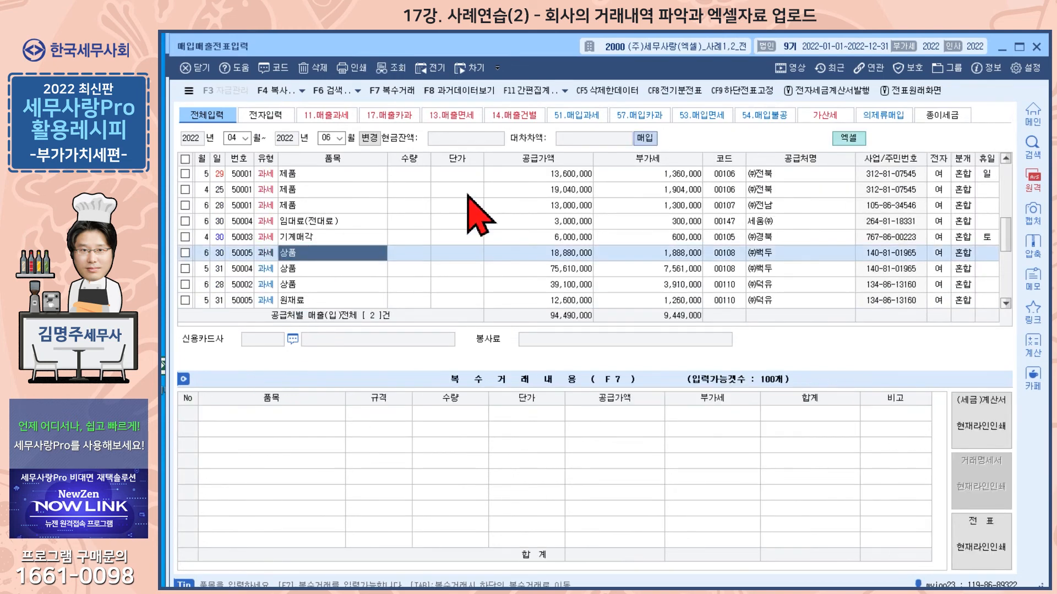
# Examine the journal lines of the first purchase vouchers, including the debit account of the June 30 ㈜백두 상품 voucher.
pyautogui.press('Return')
pyautogui.press('Return')
pyautogui.press('Down')
pyautogui.press('Down')
pyautogui.press('Down')
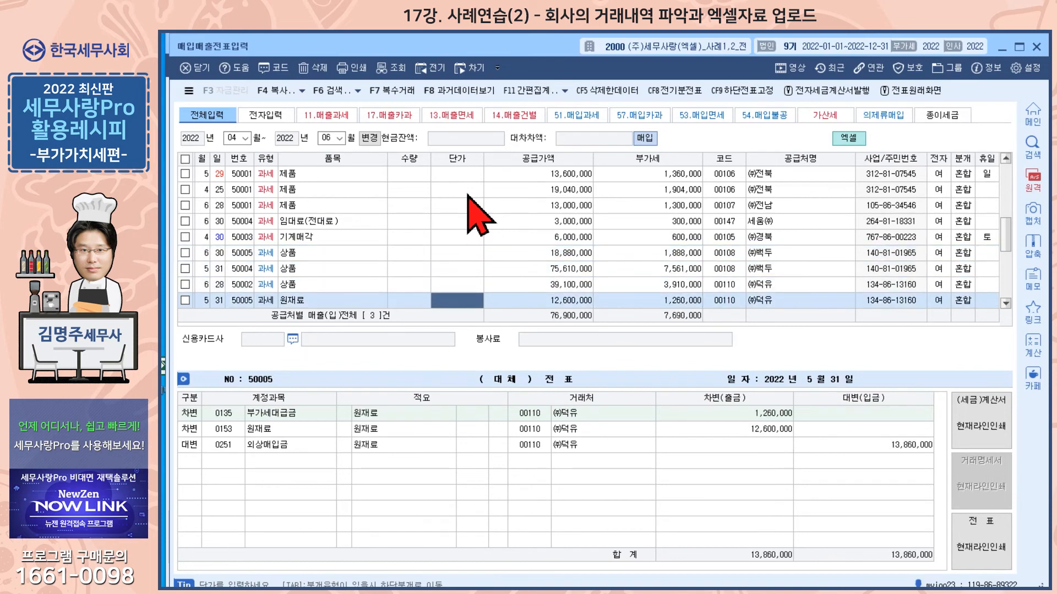
pyautogui.scroll(-1, 473, 237)
pyautogui.click(523, 210)
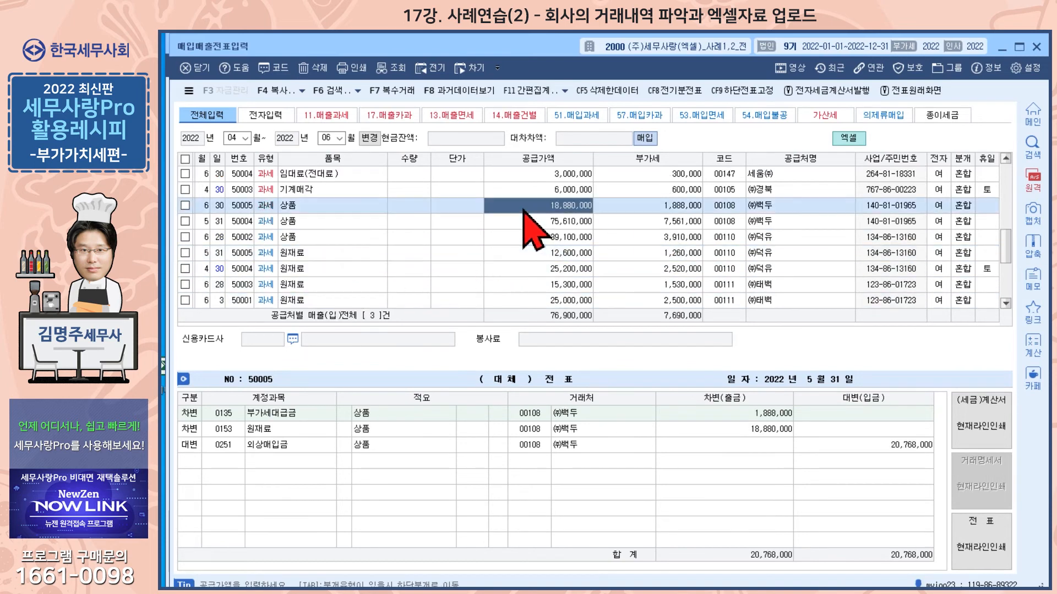
pyautogui.click(277, 430)
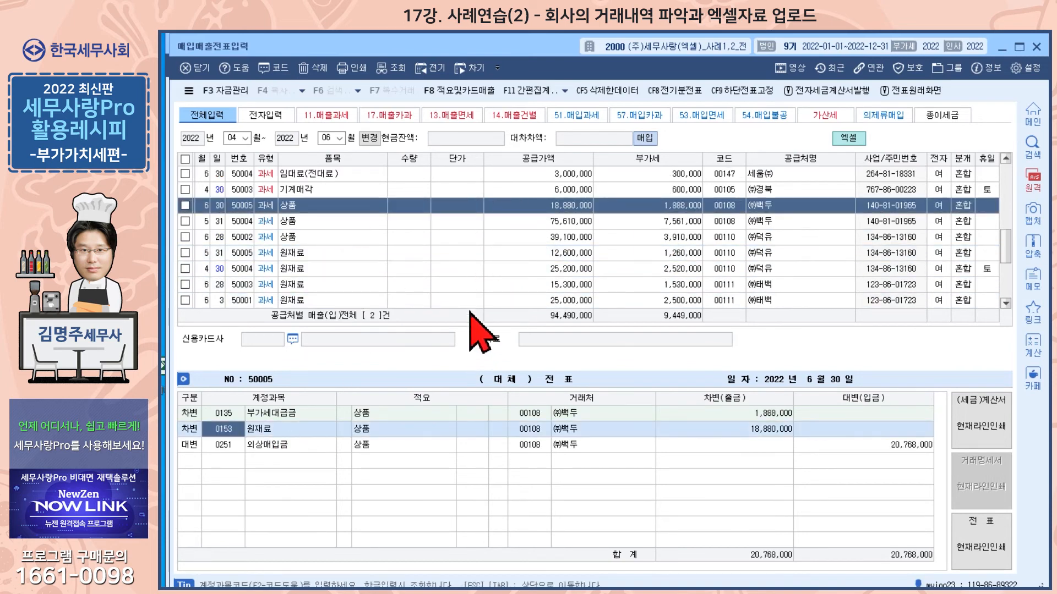
# Examine the journal lines of the remaining purchase vouchers, from 원재료 through 전화요금, 임차료 and 제조용 기계장치 to 포터.
pyautogui.click(529, 221)
pyautogui.press('Down')
pyautogui.press('Down')
pyautogui.press('Down')
pyautogui.press('Down')
pyautogui.press('Down')
pyautogui.press('Down')
pyautogui.press('Down')
pyautogui.press('Down')
pyautogui.press('Down')
pyautogui.press('Down')
pyautogui.press('Down')
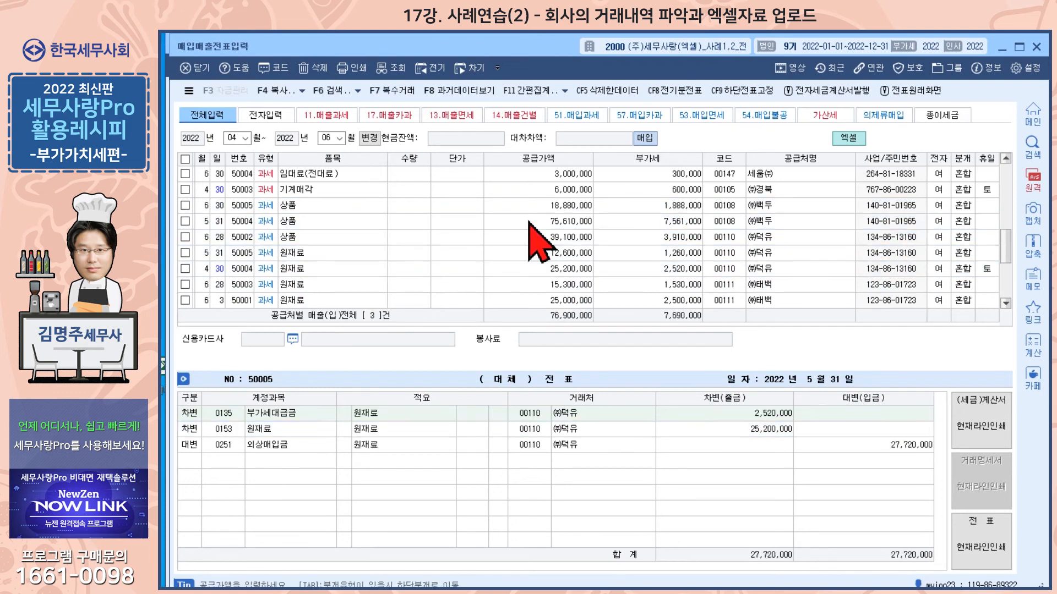
pyautogui.press('Up')
pyautogui.press('Up')
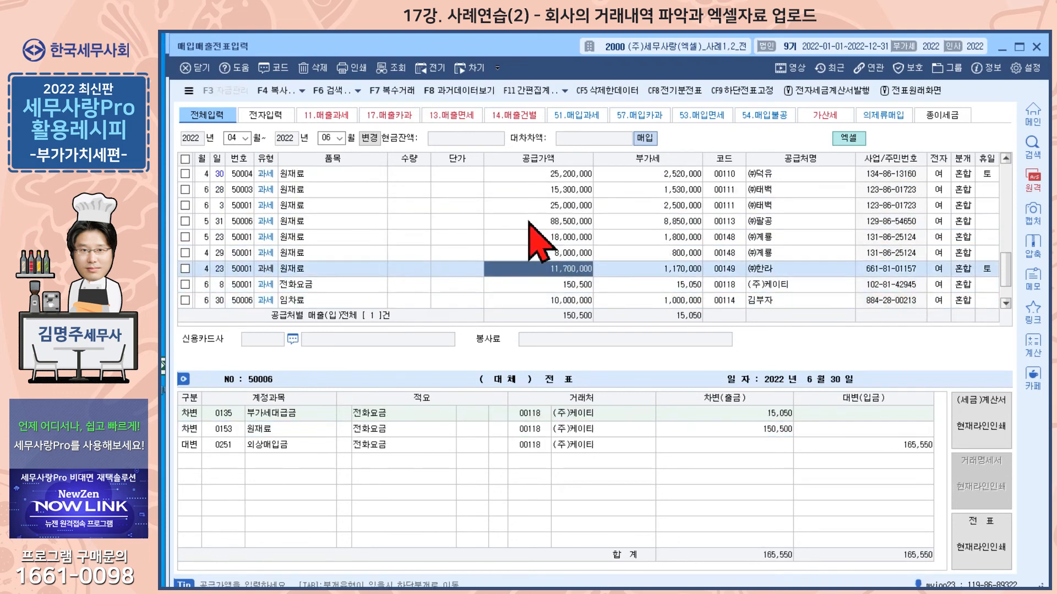
pyautogui.press('Down')
pyautogui.press('Down')
pyautogui.press('Down')
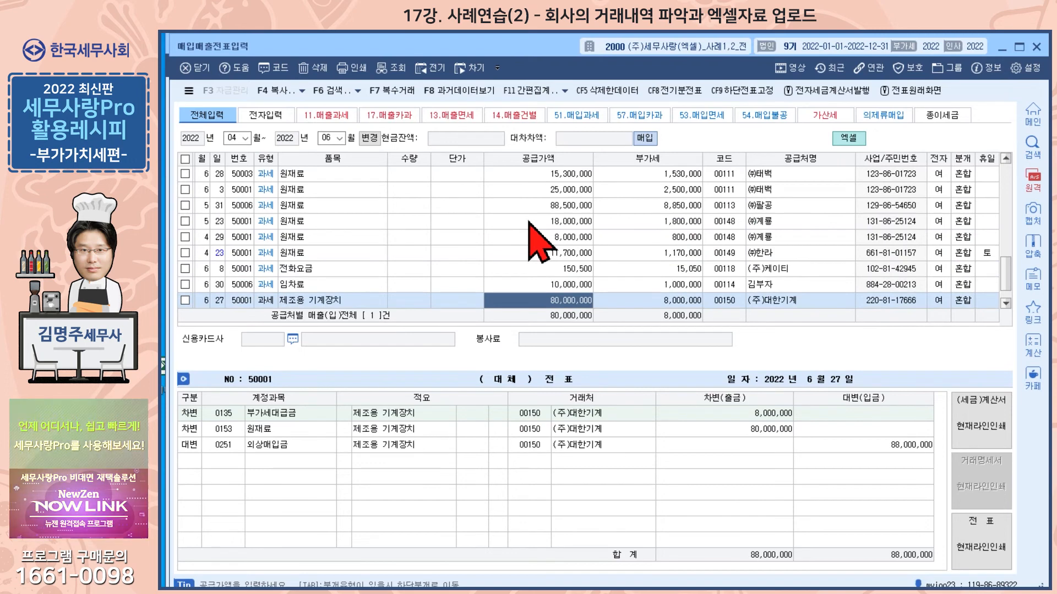
pyautogui.press('Up')
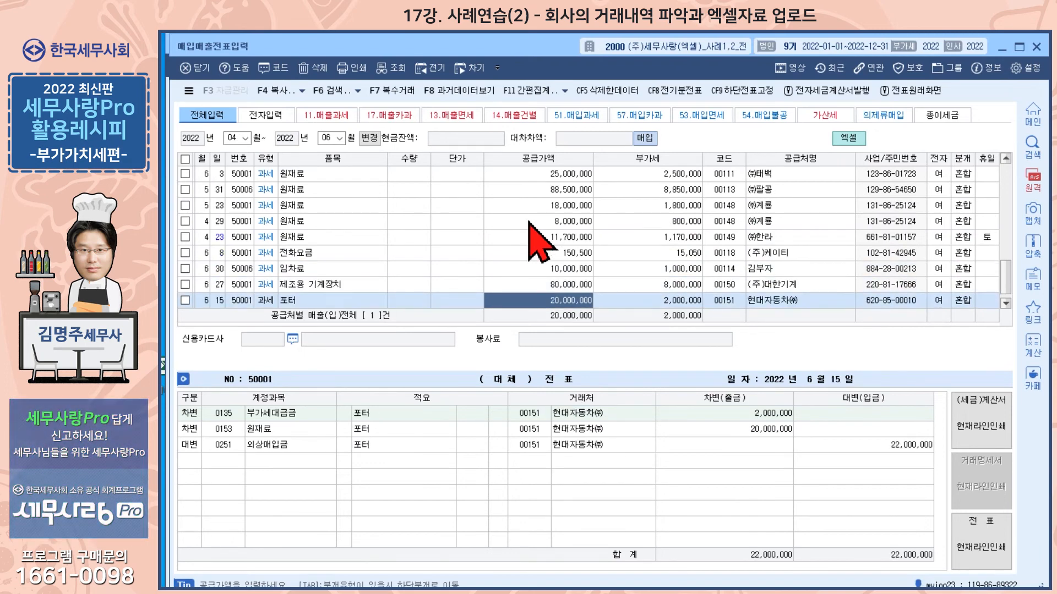
pyautogui.press('Down')
pyautogui.press('Down')
pyautogui.press('Up')
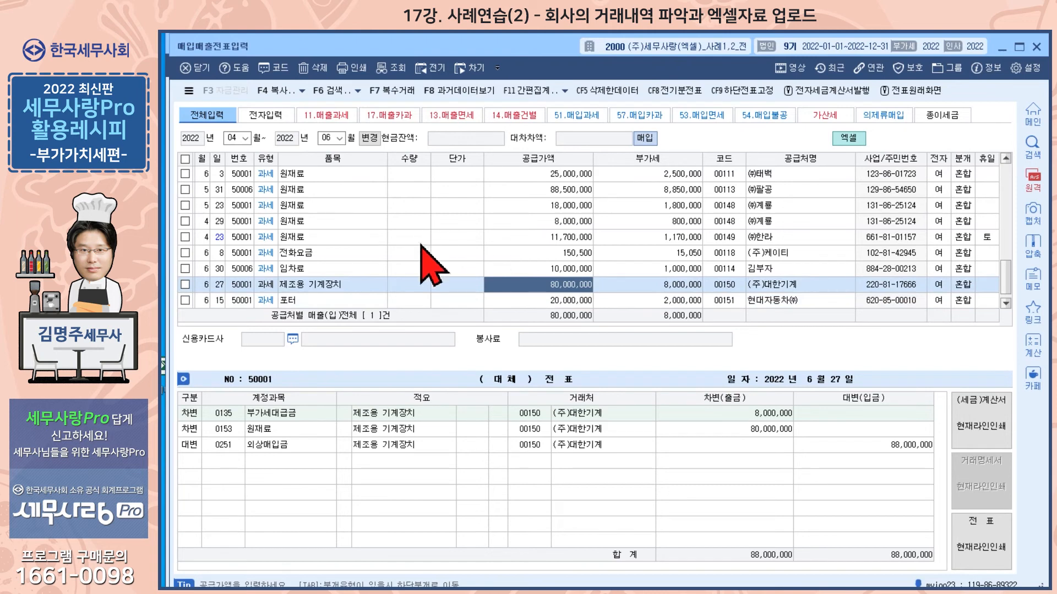
# Mark the three 상품 purchase vouchers from ㈜백두 and ㈜덕유 for a joint change.
pyautogui.scroll(2, 432, 260)
pyautogui.scroll(1, 467, 247)
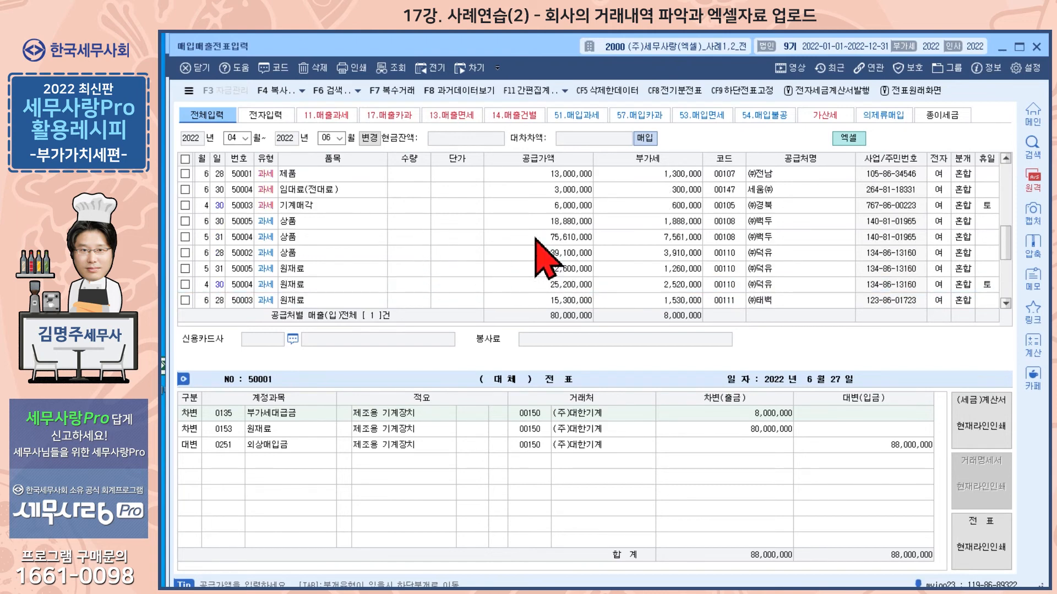
pyautogui.click(487, 221)
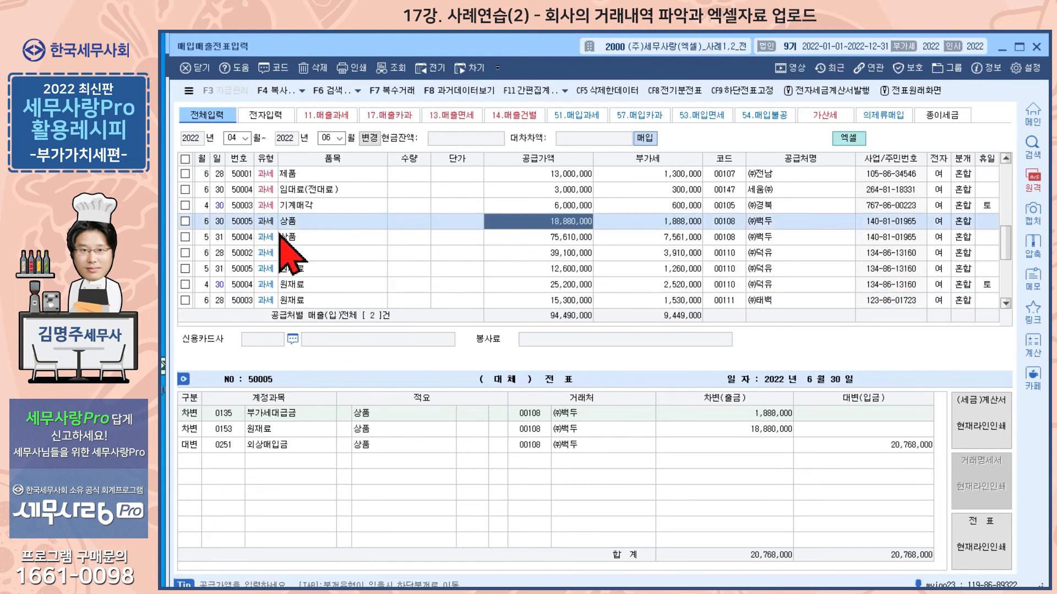
pyautogui.click(186, 220)
pyautogui.click(185, 237)
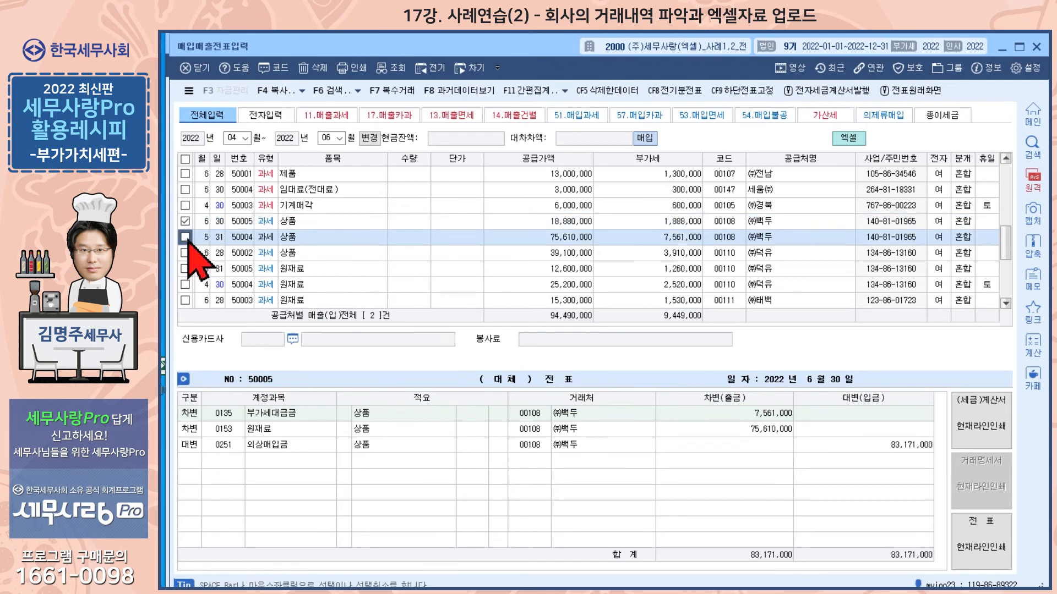
pyautogui.click(185, 252)
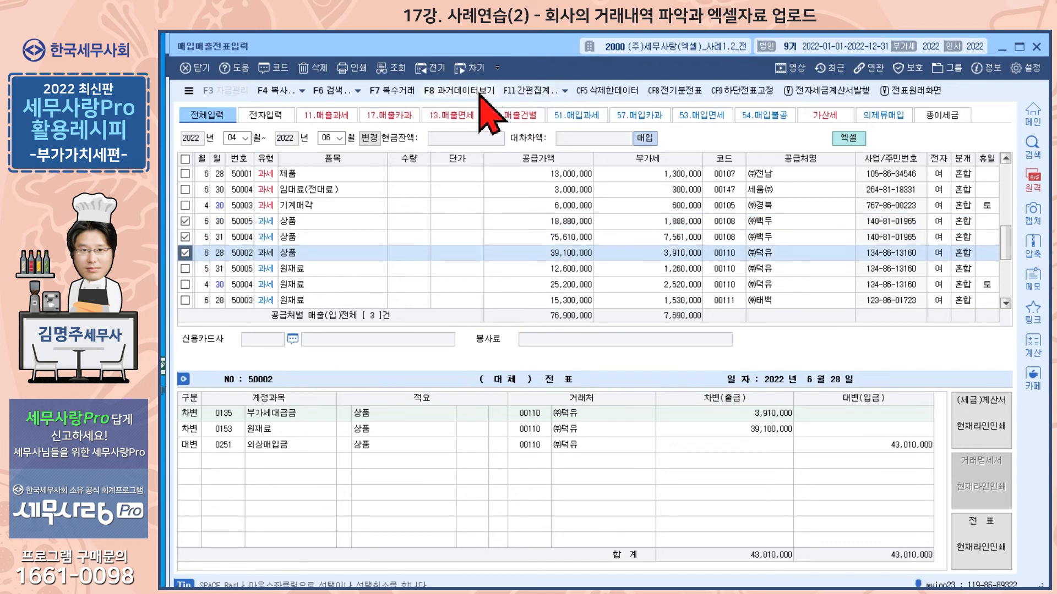
# Convert the account code of the marked vouchers from 153 원재료 to 146 상품 using 코드변환.
pyautogui.click(566, 91)
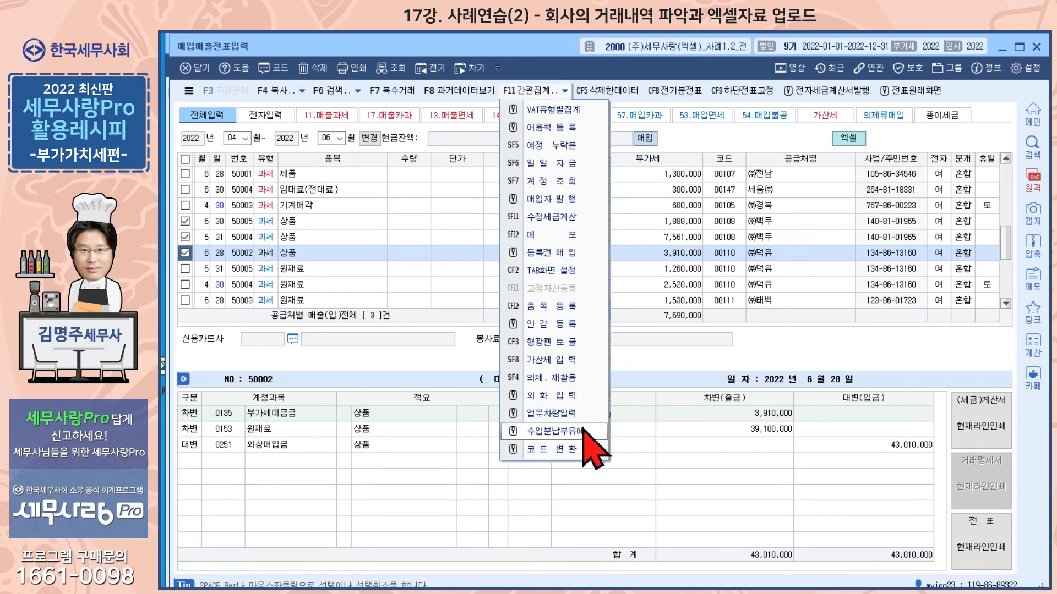
pyautogui.click(565, 448)
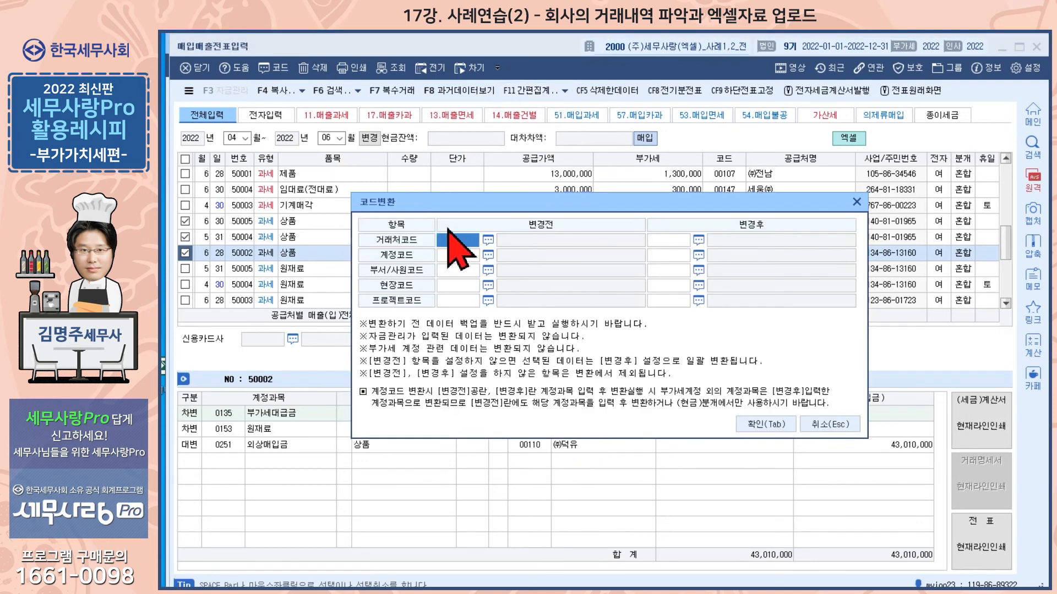
pyautogui.click(459, 255)
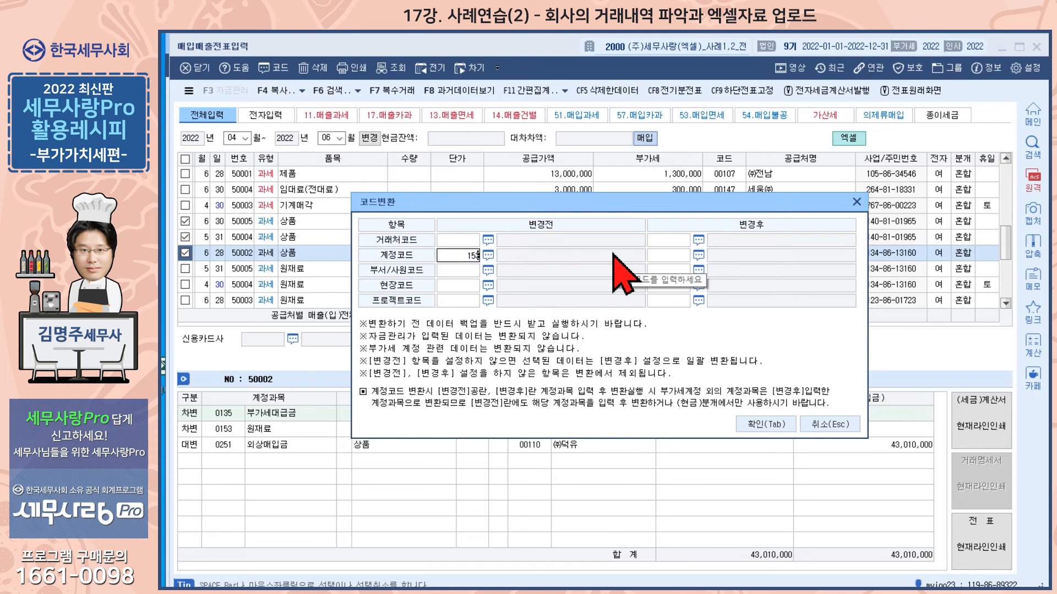
pyautogui.write('153')
pyautogui.press('Return')
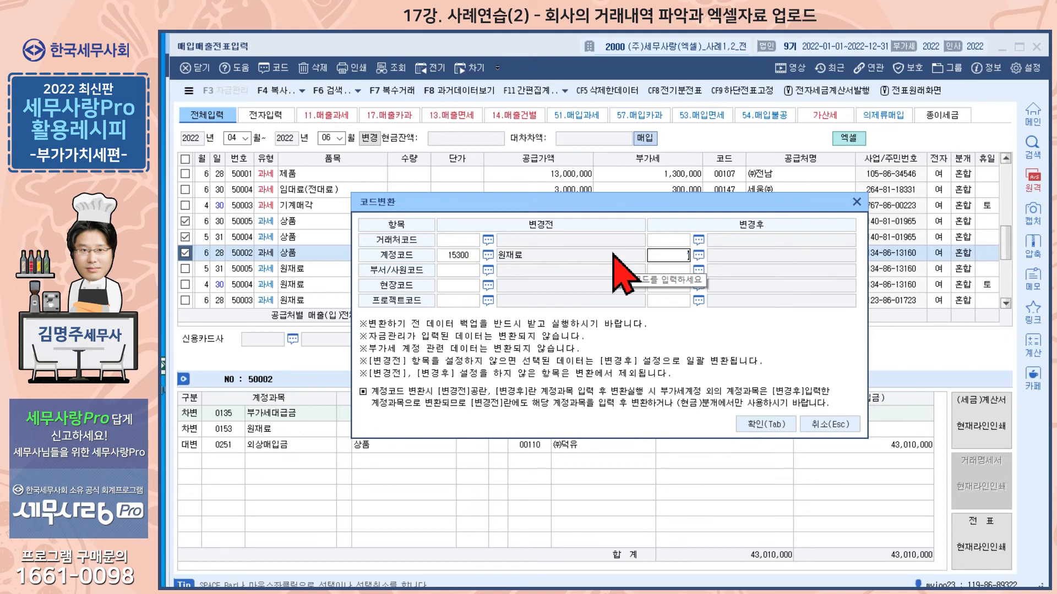
pyautogui.press('Return')
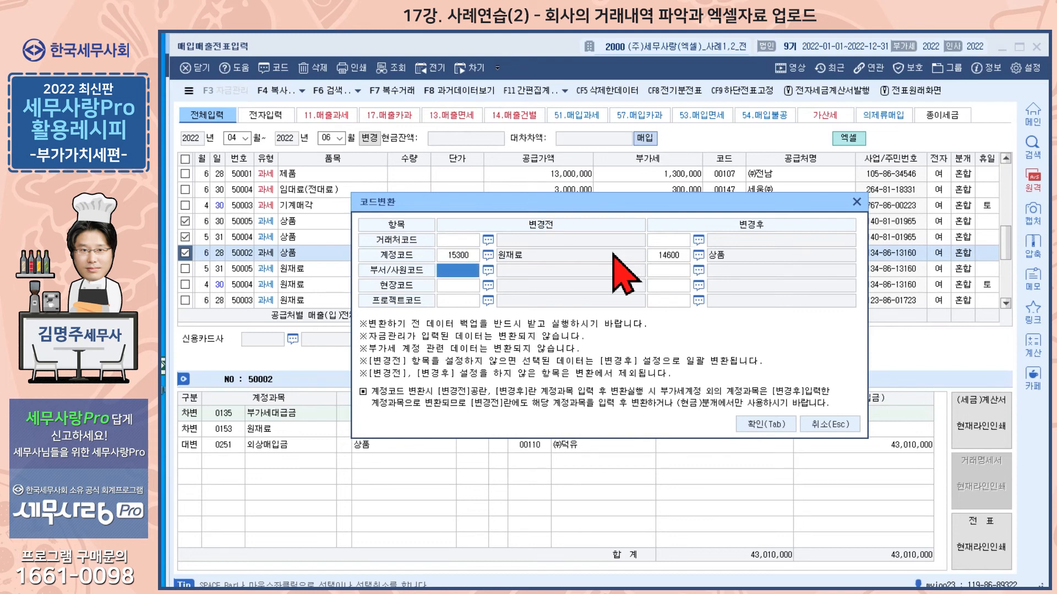
pyautogui.click(765, 425)
pyautogui.click(513, 419)
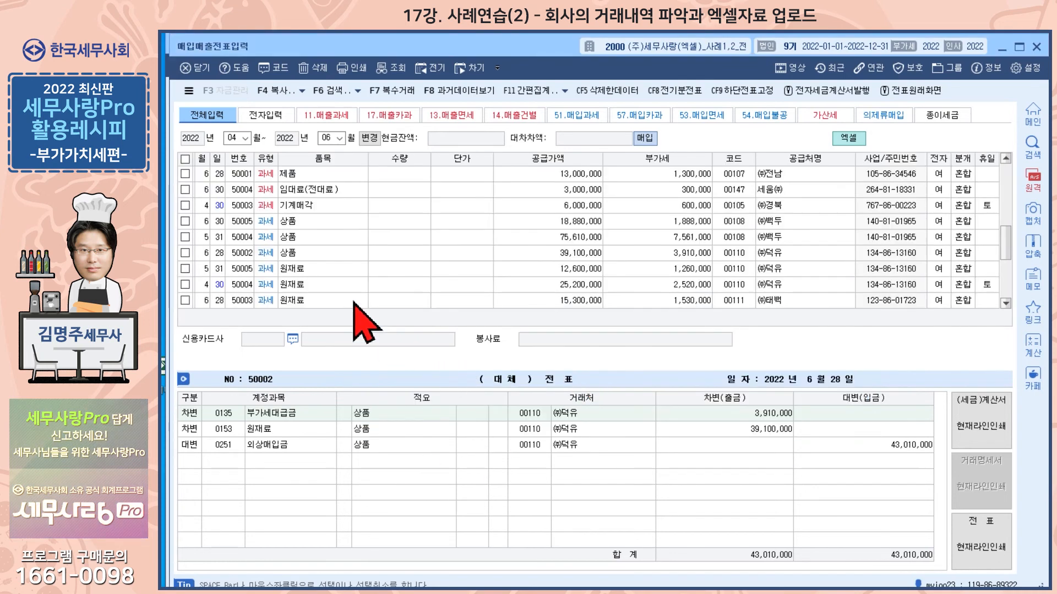
pyautogui.click(595, 343)
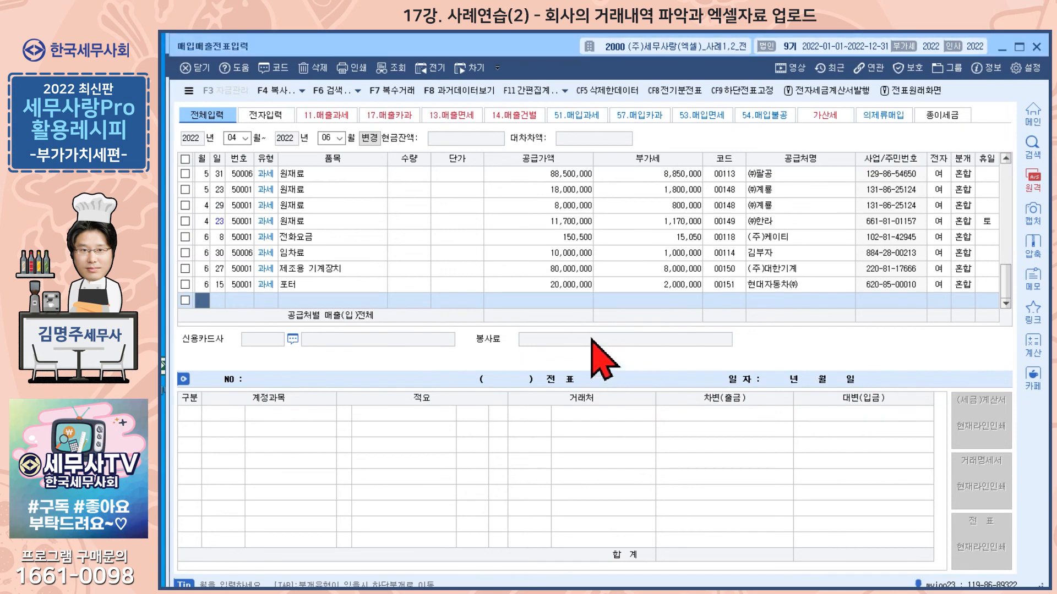
# Check the debit account of the June 30 ㈜백두 상품 voucher.
pyautogui.click(582, 269)
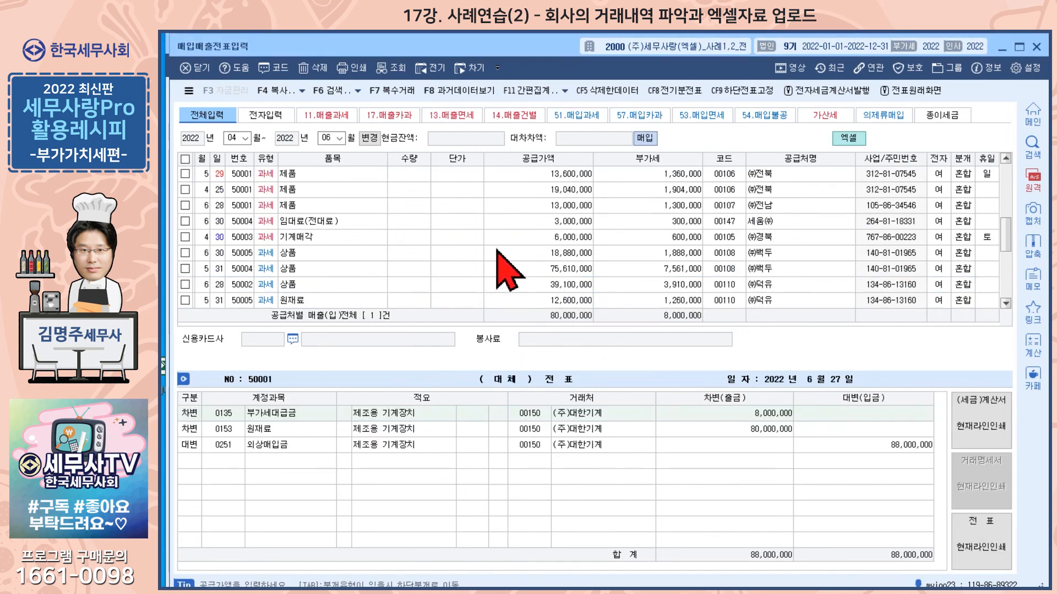
pyautogui.click(552, 252)
pyautogui.click(257, 432)
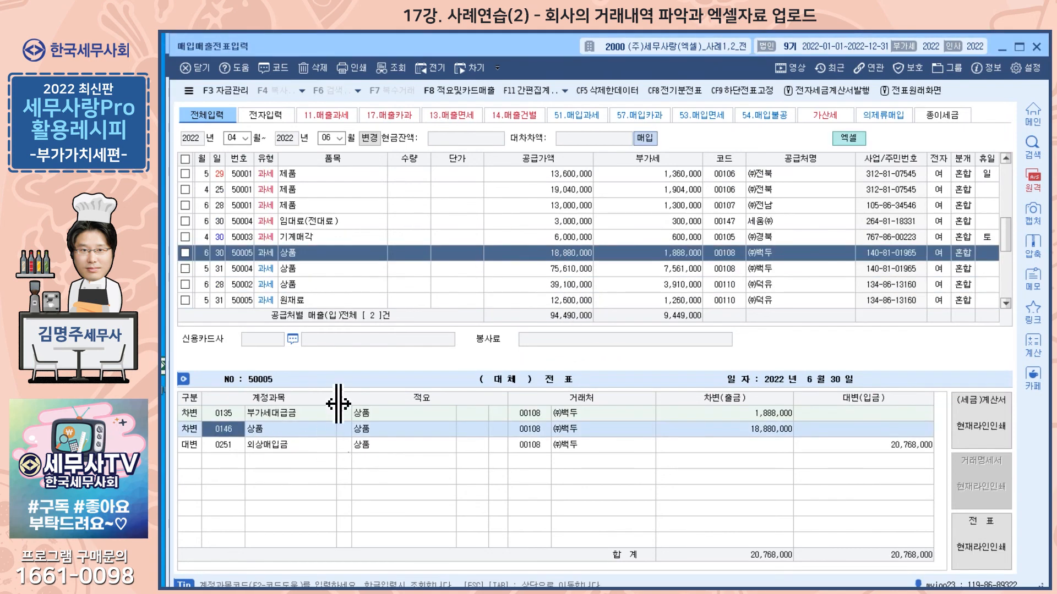
pyautogui.scroll(-5, 455, 295)
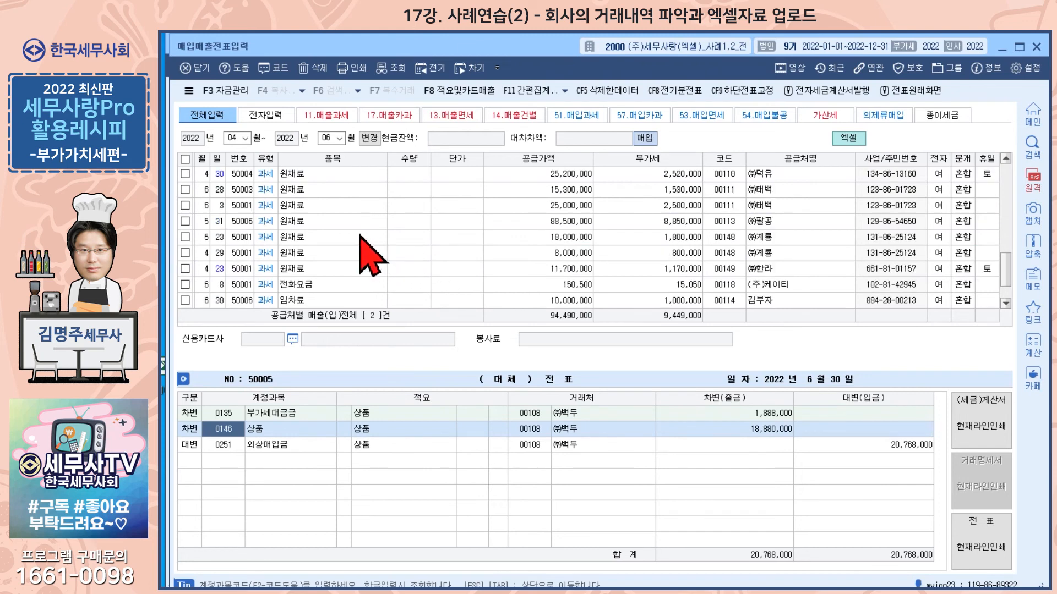
pyautogui.scroll(-1, 360, 236)
pyautogui.scroll(3, 359, 235)
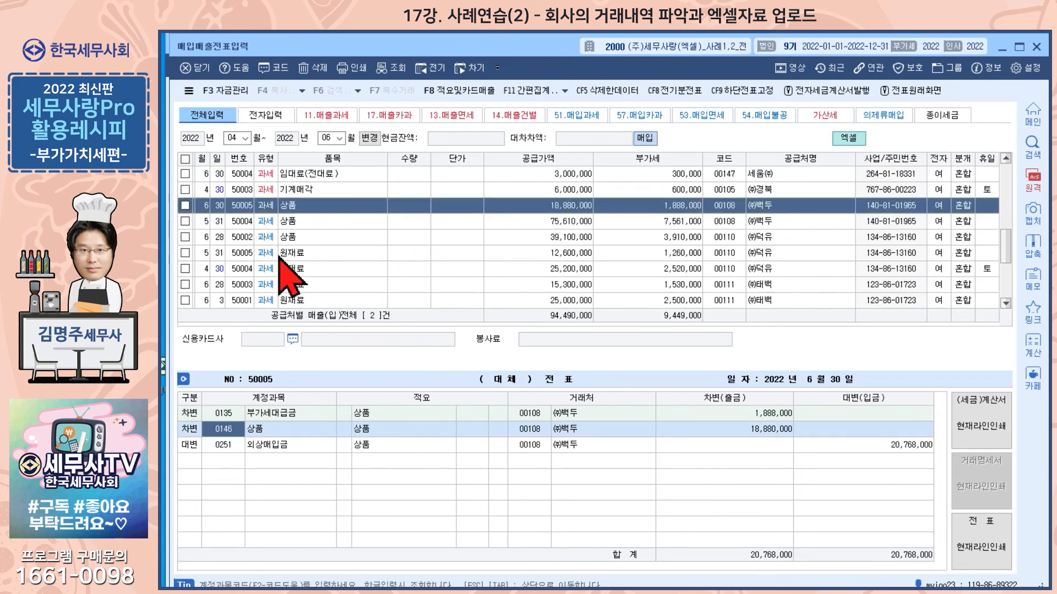
pyautogui.click(565, 91)
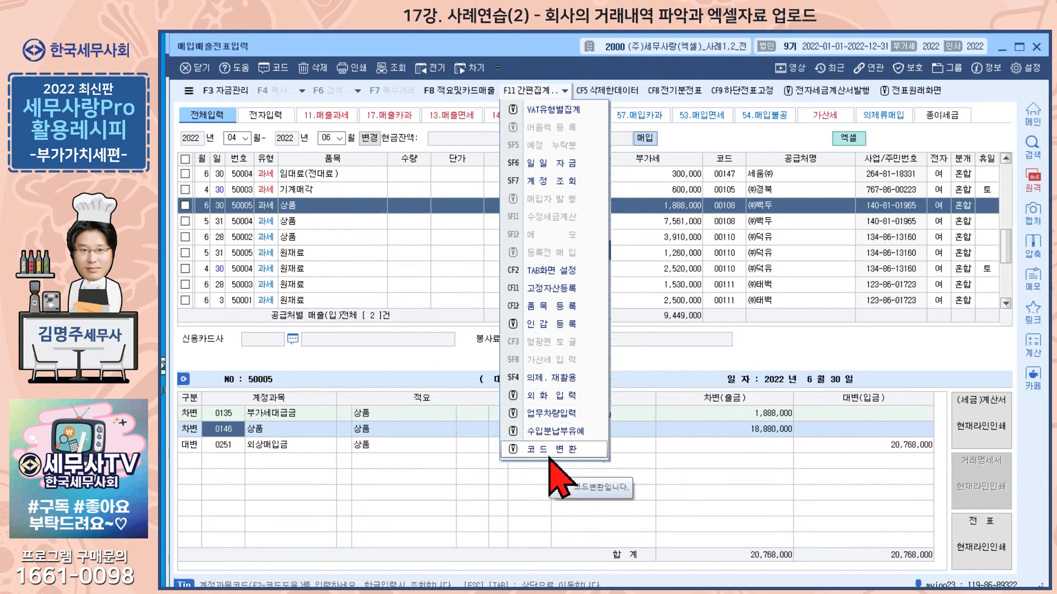
pyautogui.click(527, 43)
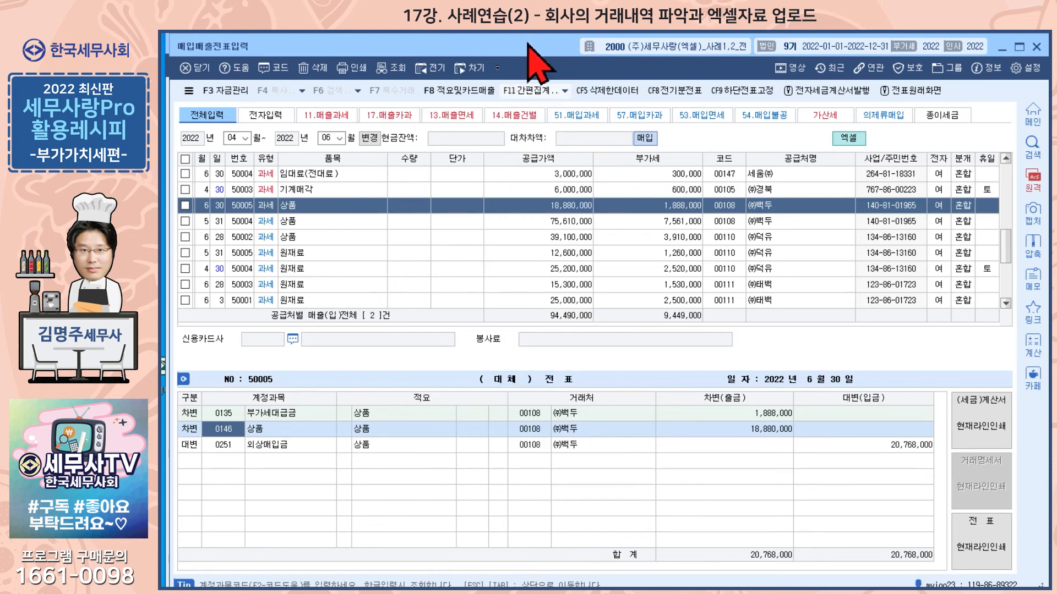
# Set the debit account of the June 30 임차료 voucher's 10,000,000 line to 0814 통신비.
pyautogui.scroll(-3, 355, 250)
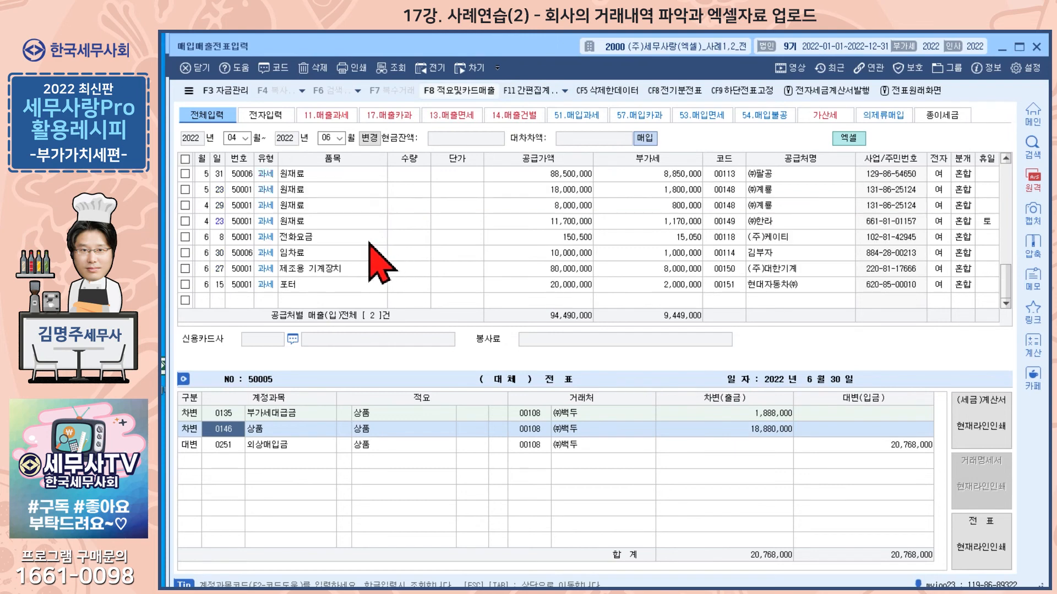
pyautogui.click(418, 240)
pyautogui.click(560, 250)
pyautogui.click(234, 430)
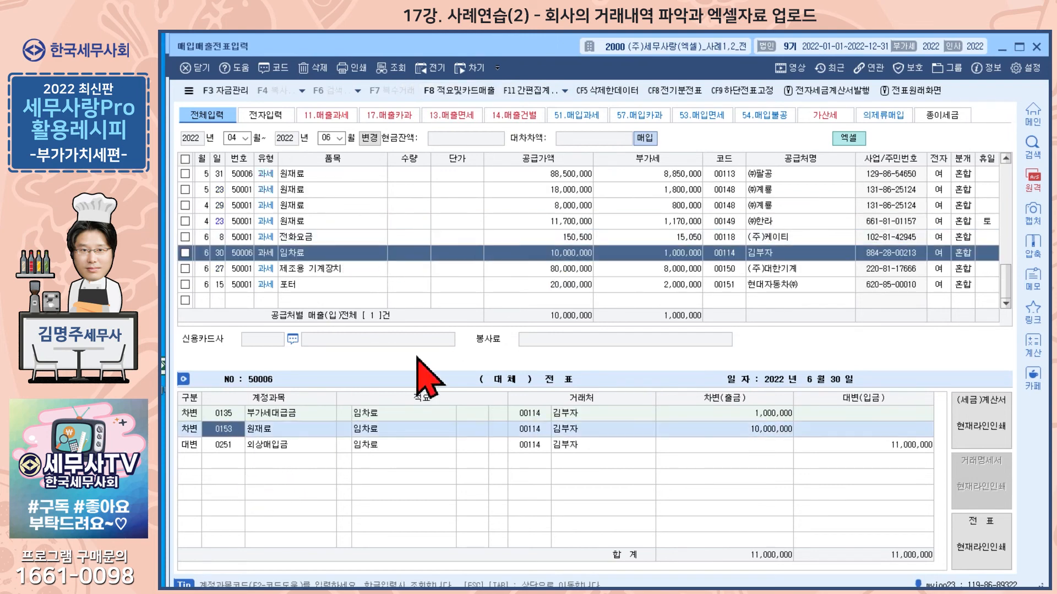
pyautogui.press('Return')
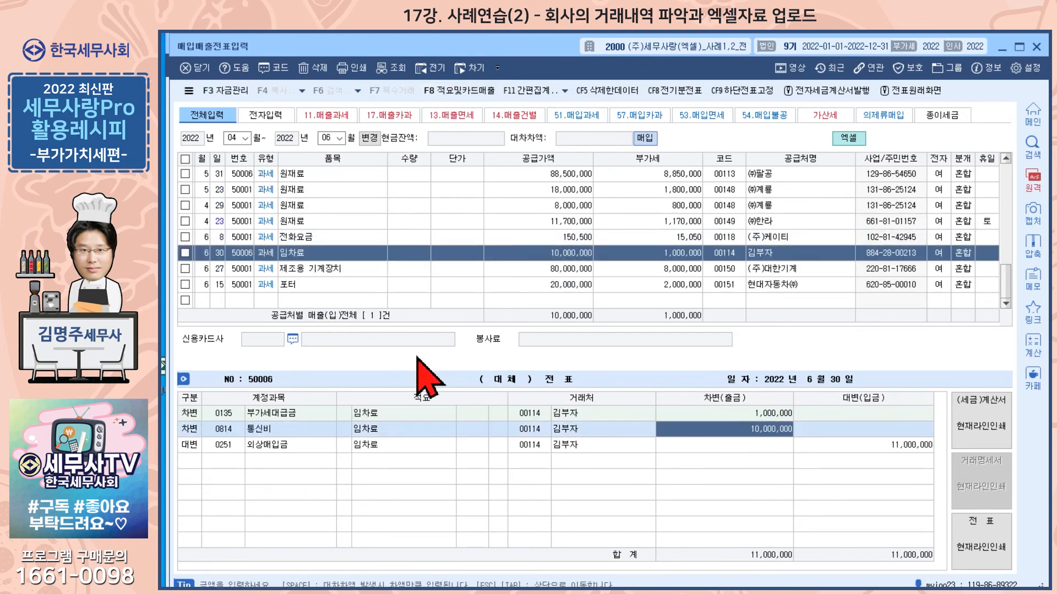
# In the June 27 제조용 기계장치 voucher, set the 80,000,000 debit line to 0206 기계장치 and the credit line to 0253 미지급금.
pyautogui.click(532, 268)
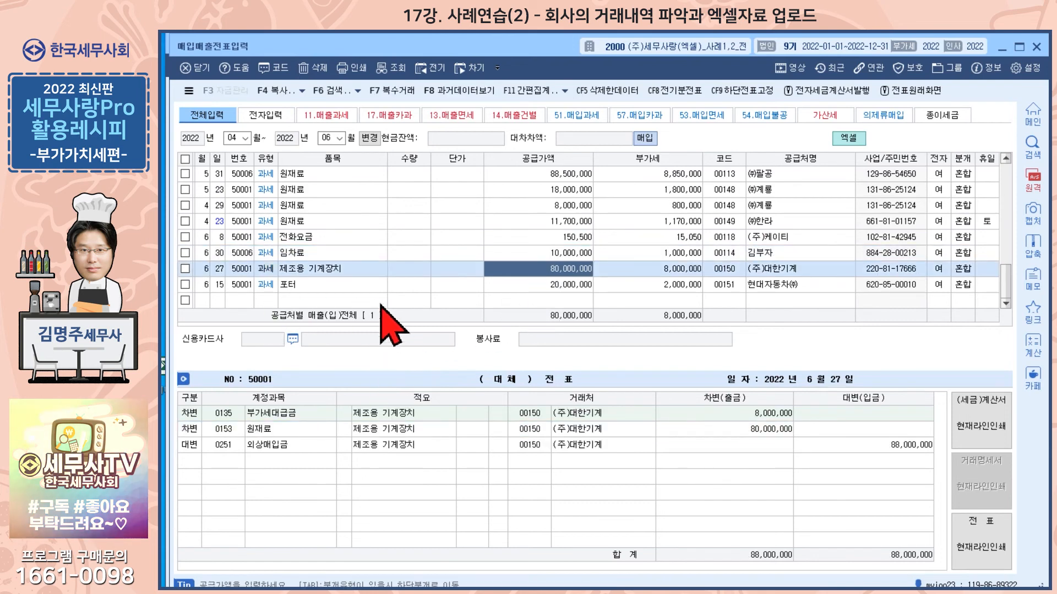
pyautogui.click(227, 432)
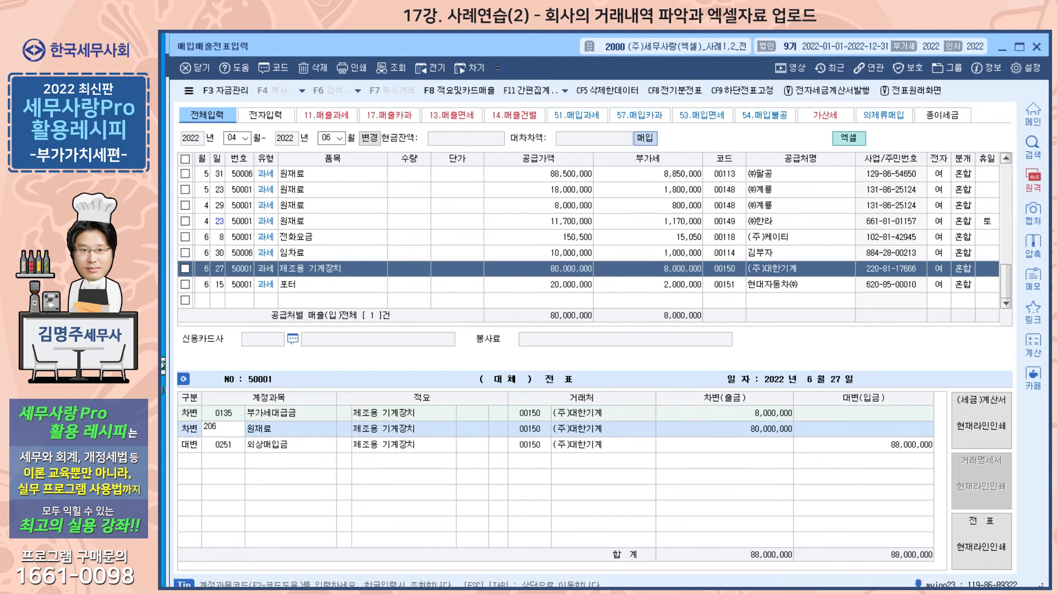
pyautogui.press('Return')
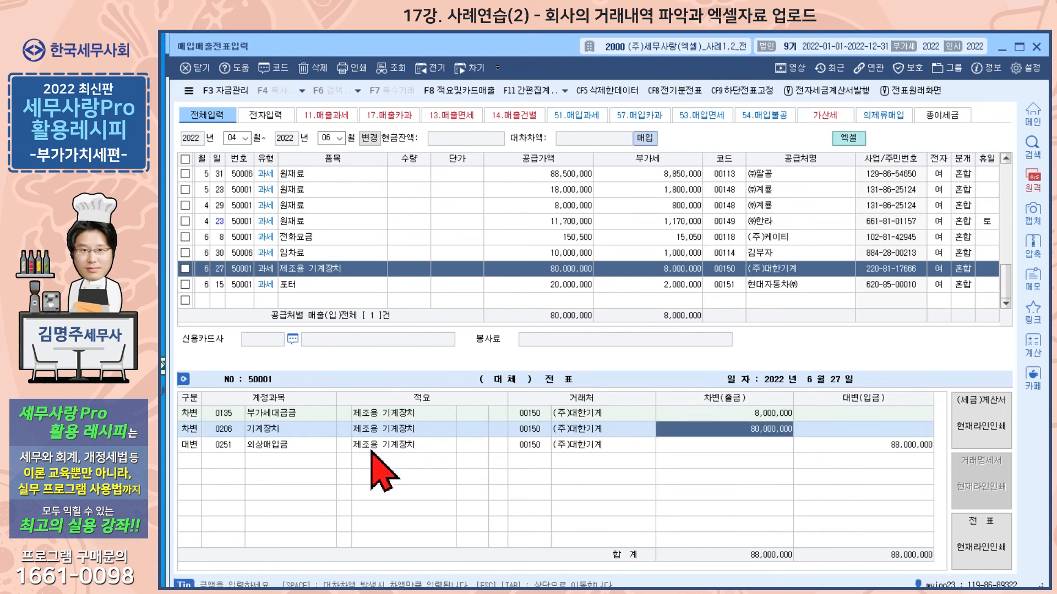
pyautogui.click(240, 450)
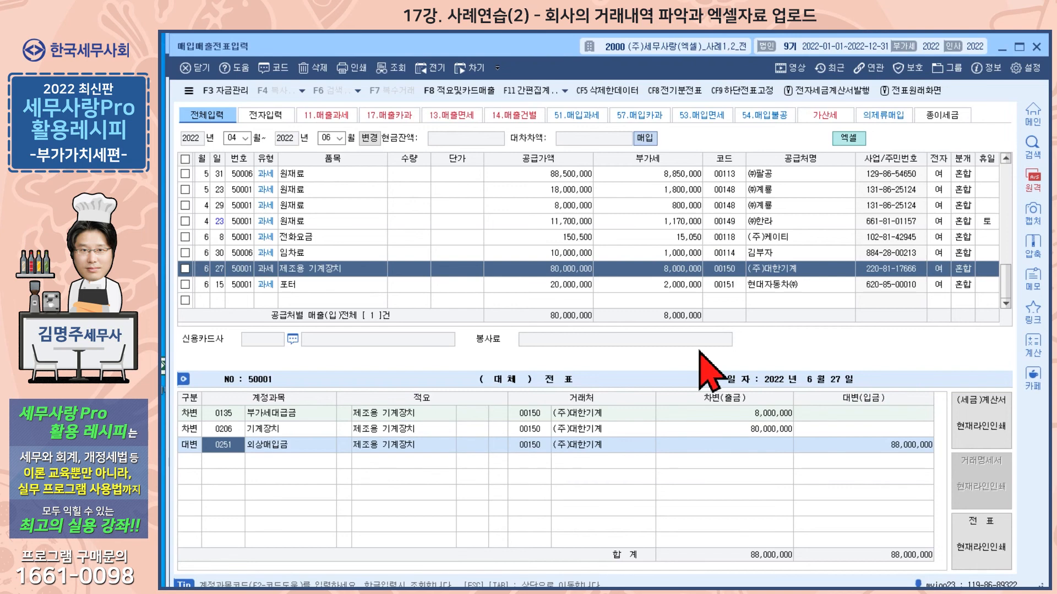
pyautogui.press('Return')
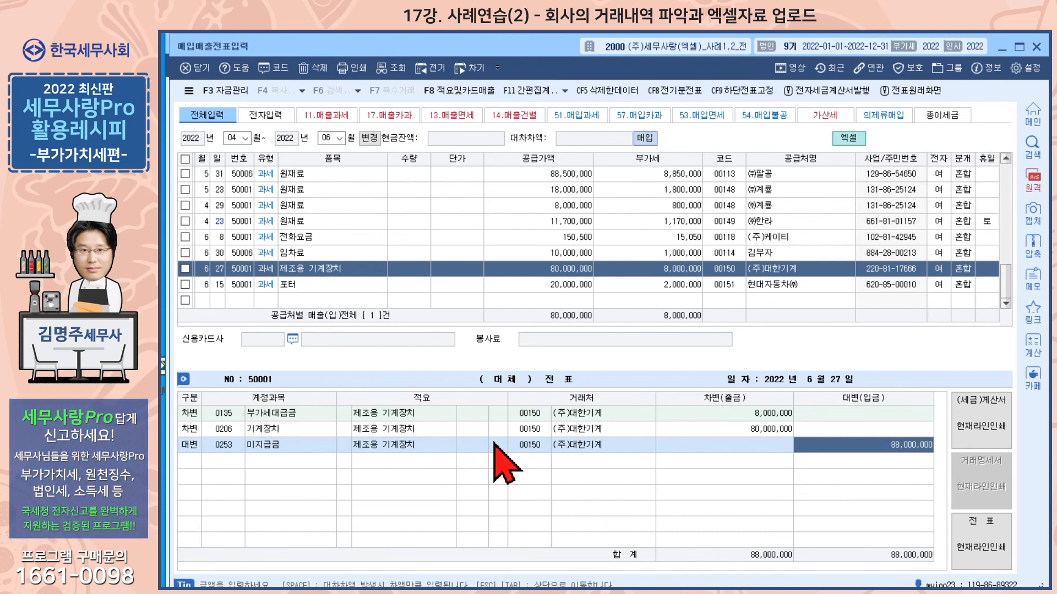
# In the June 15 포터 voucher, set the 20,000,000 debit line to 0208 차량운반구 and the credit line to 0253 미지급금.
pyautogui.click(380, 284)
pyautogui.click(545, 285)
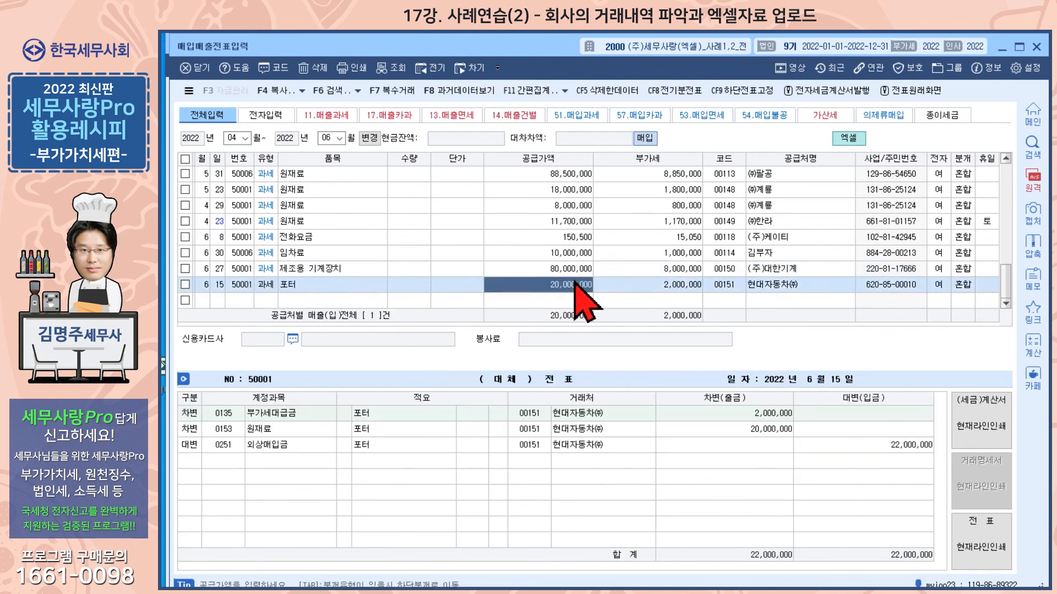
pyautogui.click(221, 429)
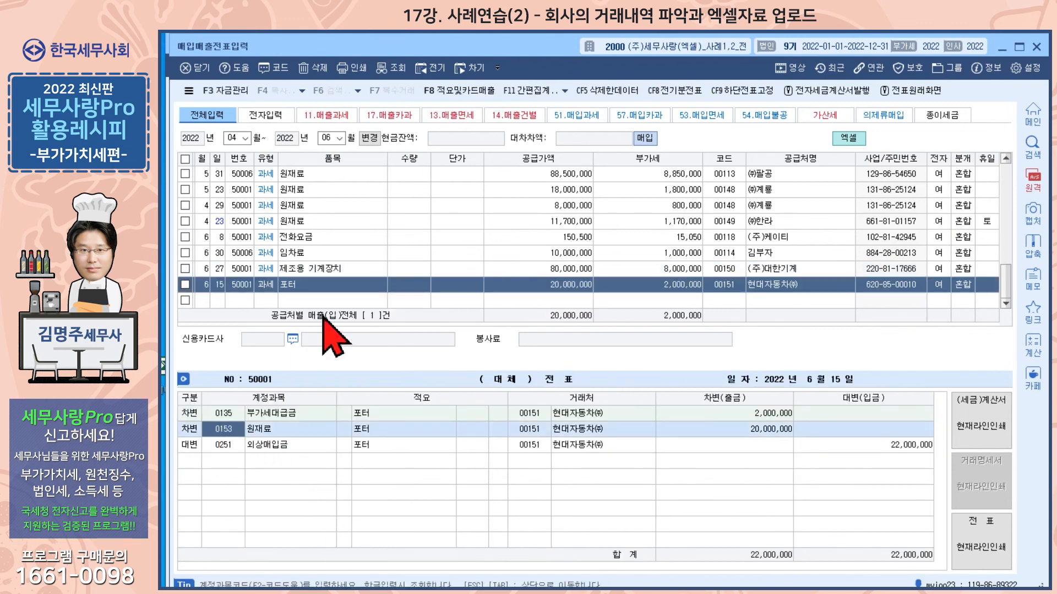
pyautogui.write('208')
pyautogui.press('Return')
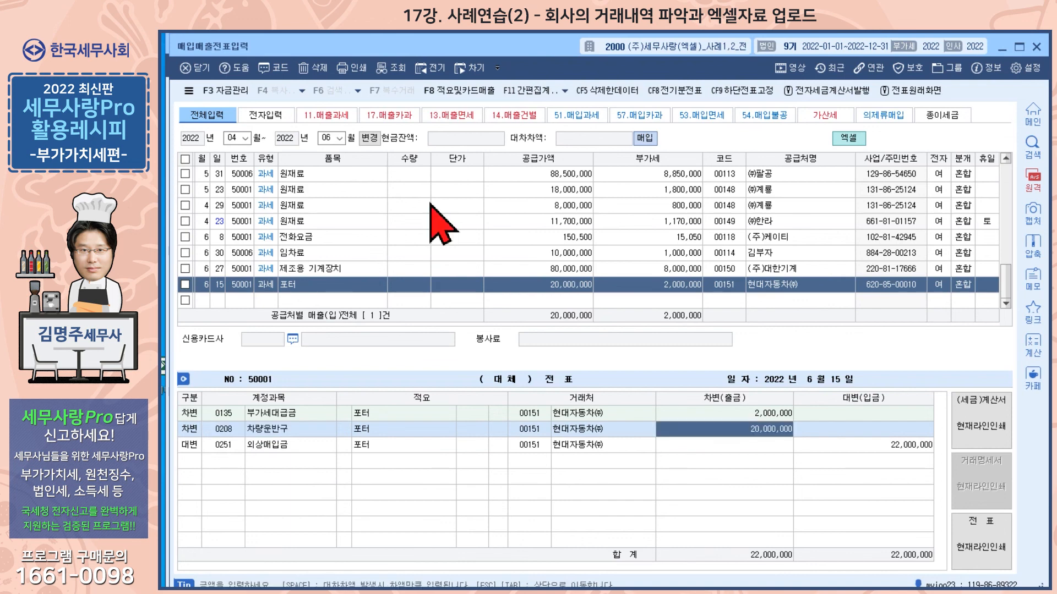
pyautogui.click(225, 444)
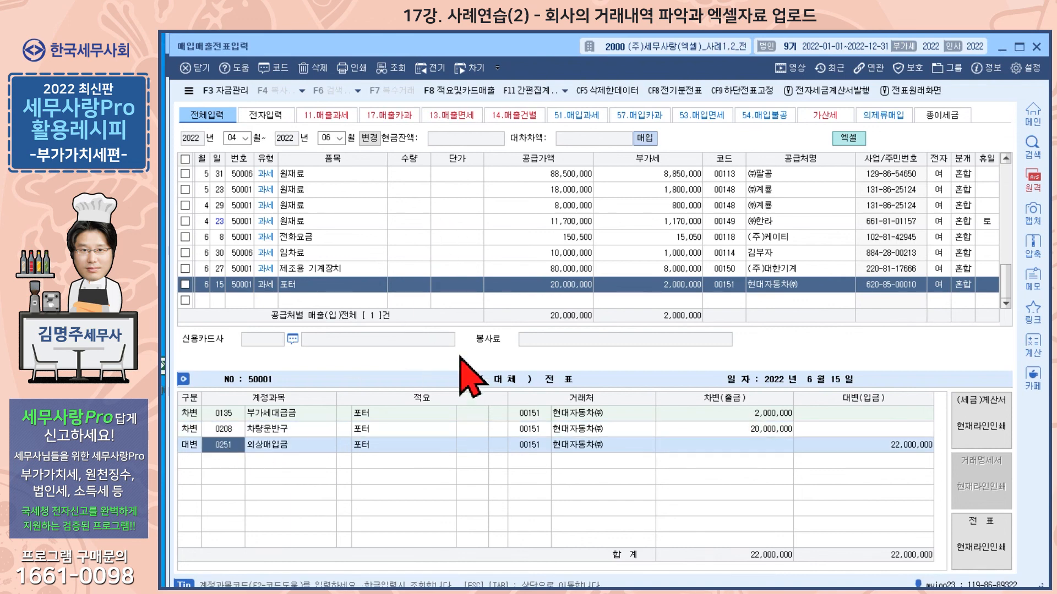
pyautogui.write('253')
pyautogui.press('Return')
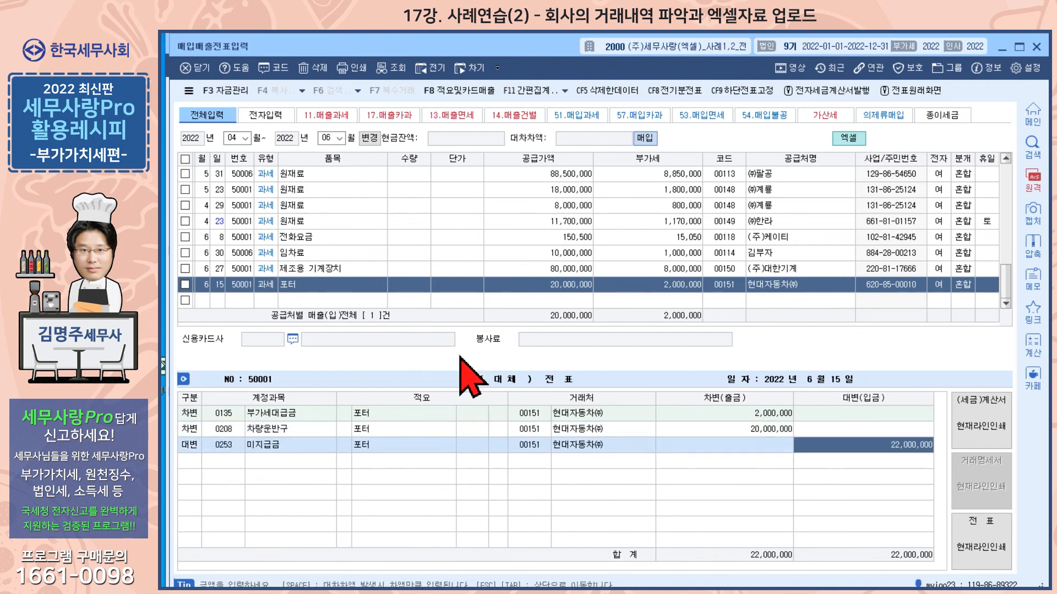
pyautogui.scroll(5, 464, 274)
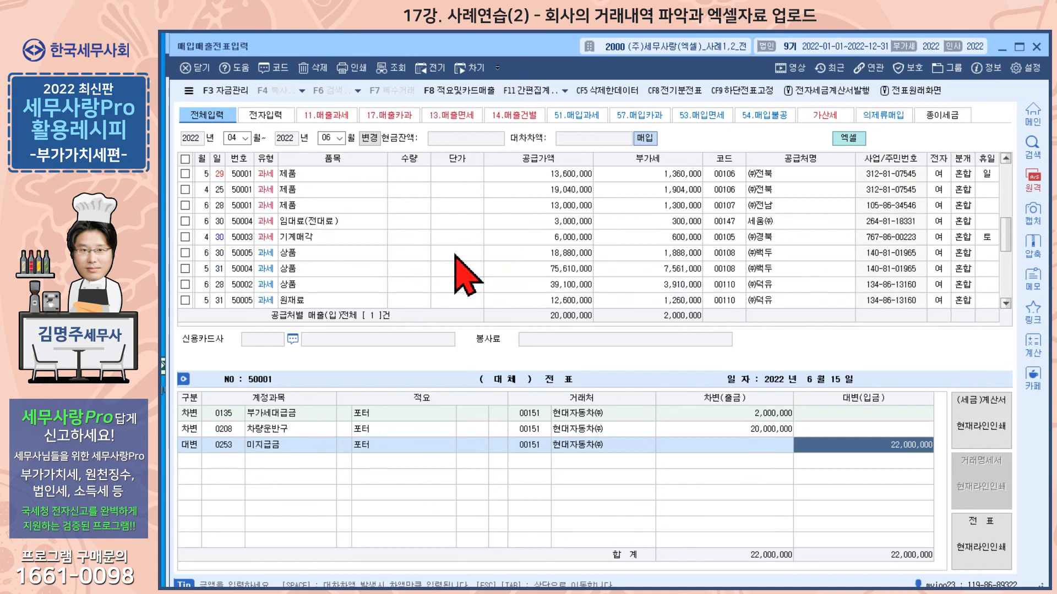
pyautogui.scroll(-2, 464, 274)
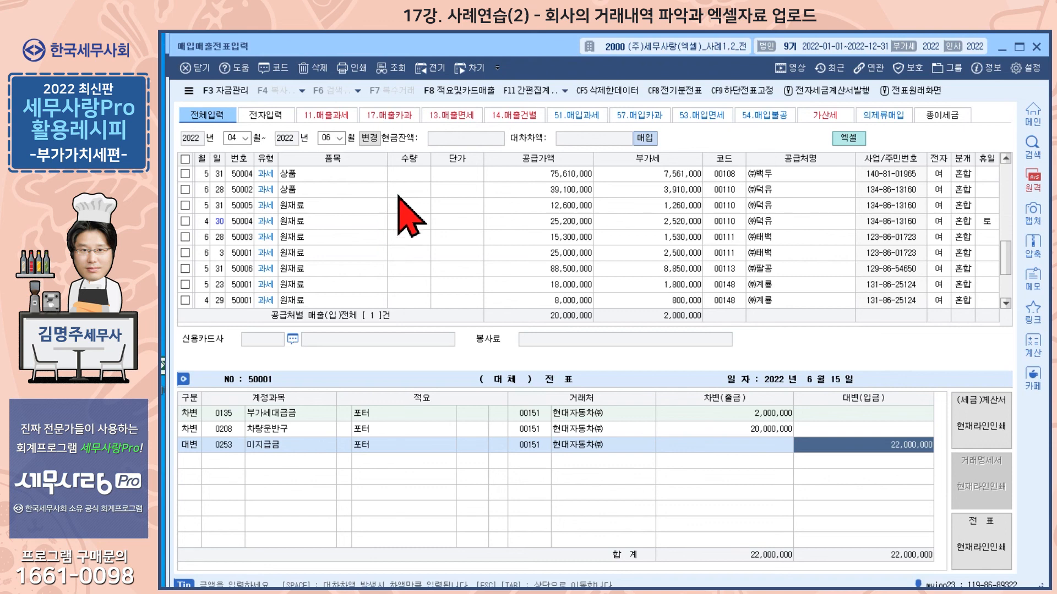
pyautogui.scroll(2, 352, 253)
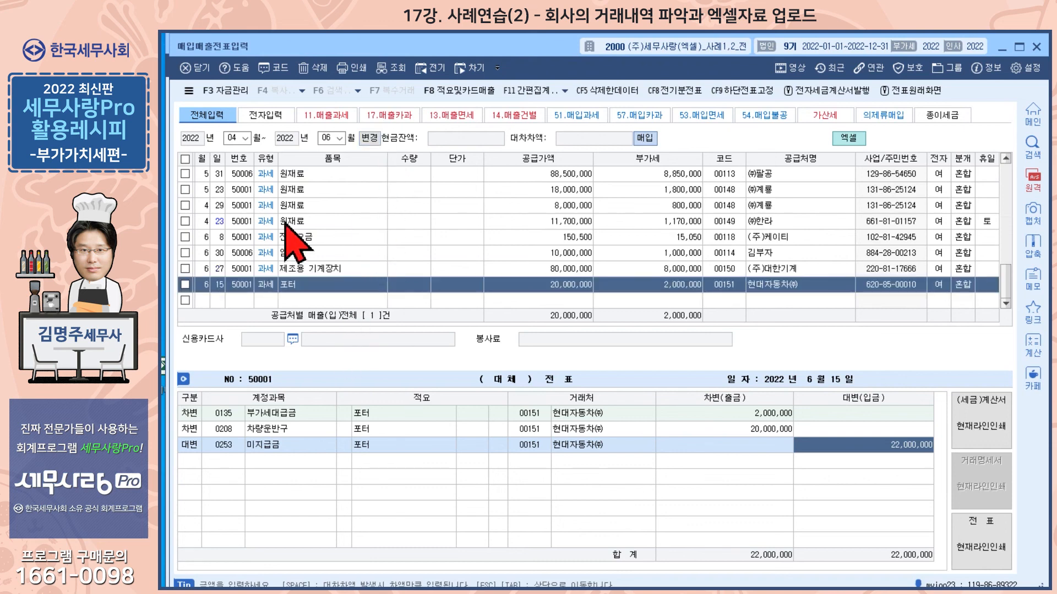
pyautogui.scroll(2, 330, 231)
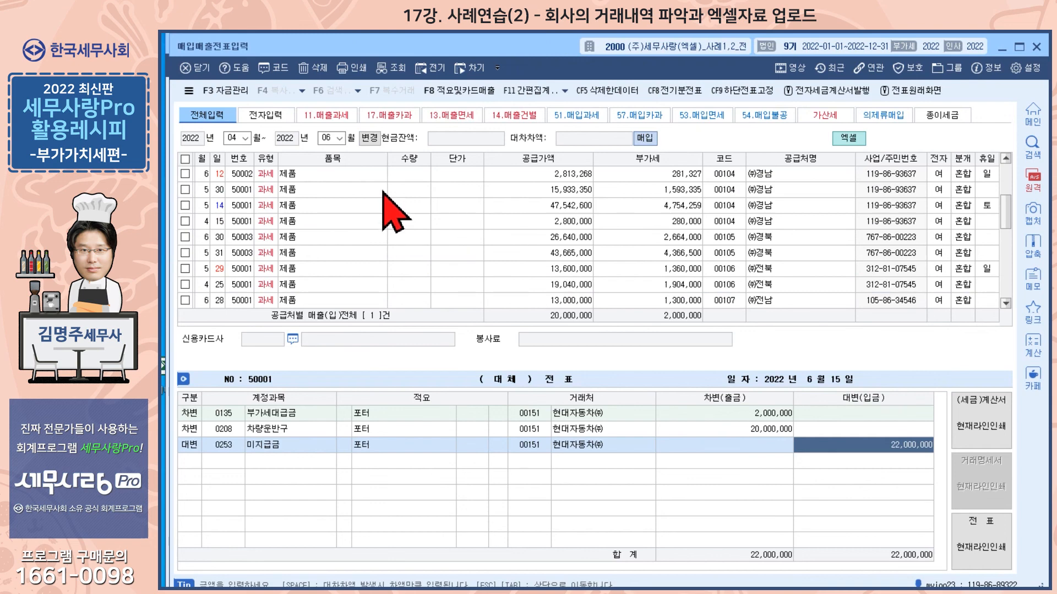